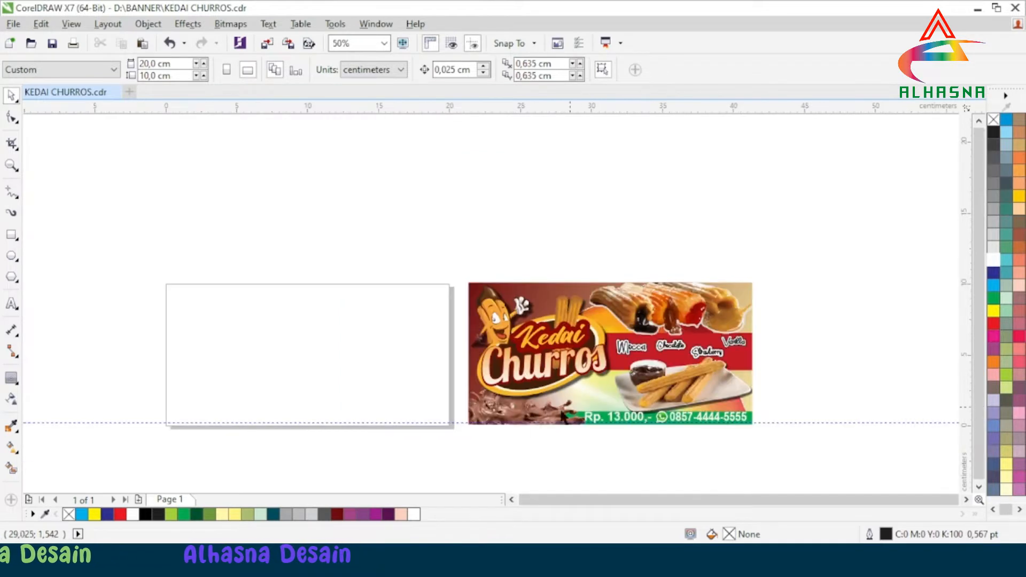
Move the banner's background PowerClip straight up about 10.8 cm, clear of the logo and flavour texts
click(538, 411)
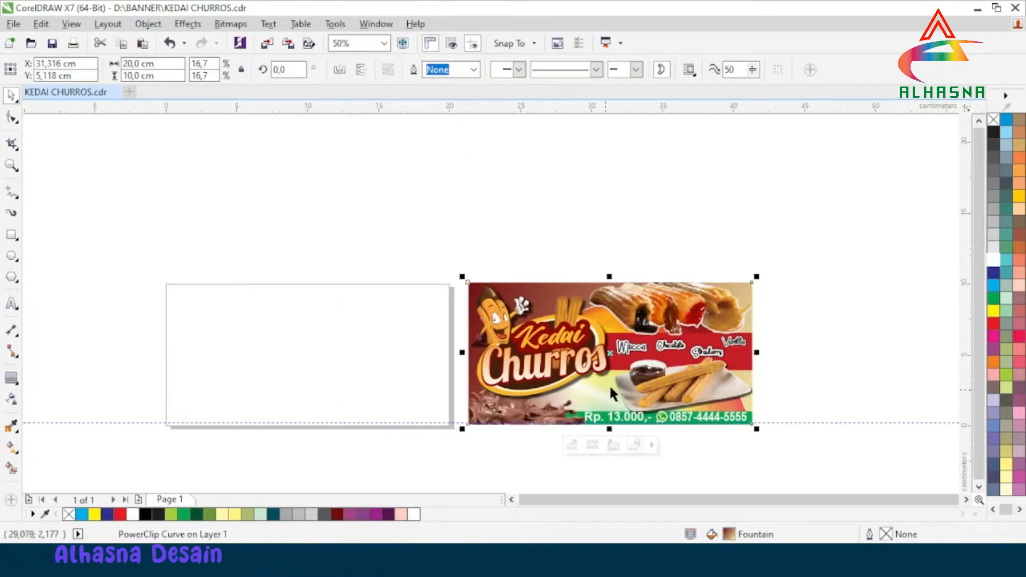
drag(610, 353, 609, 200)
click(877, 374)
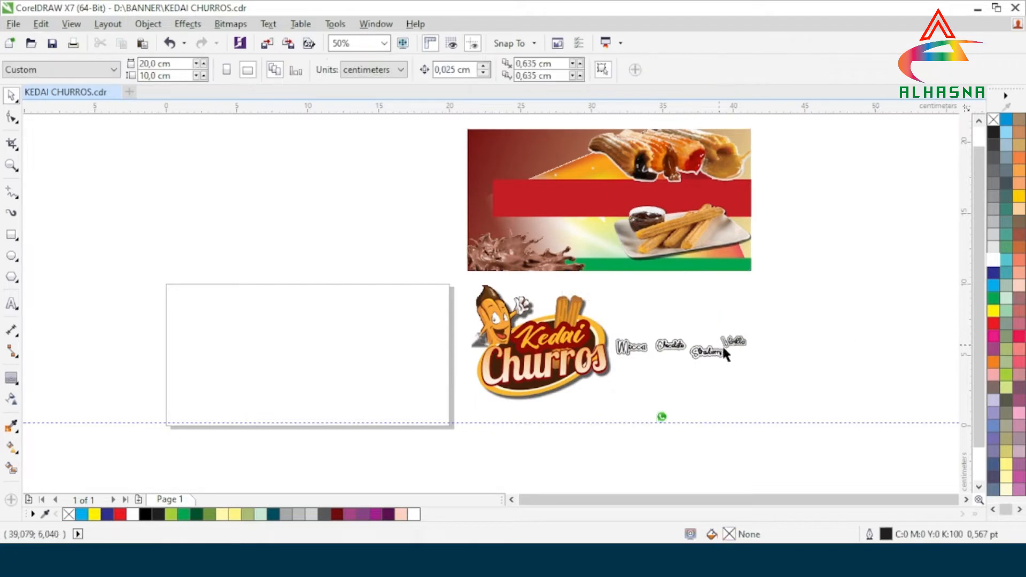
Extract the contents of the banner background's PowerClip so its images and bars become separate objects
scroll(714, 348, down, 1)
scroll(676, 262, up, 1)
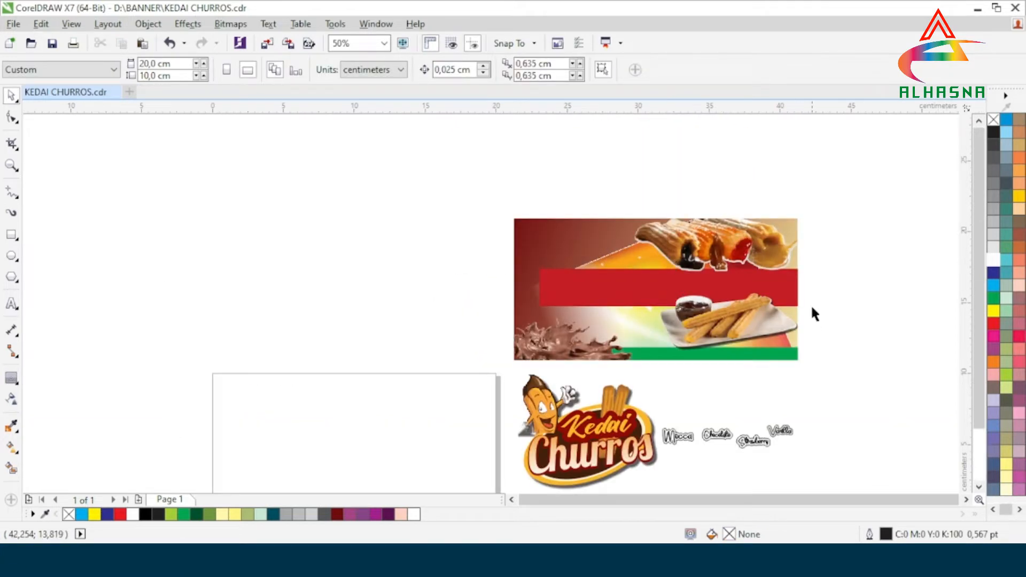
scroll(766, 269, up, 1)
scroll(562, 274, down, 1)
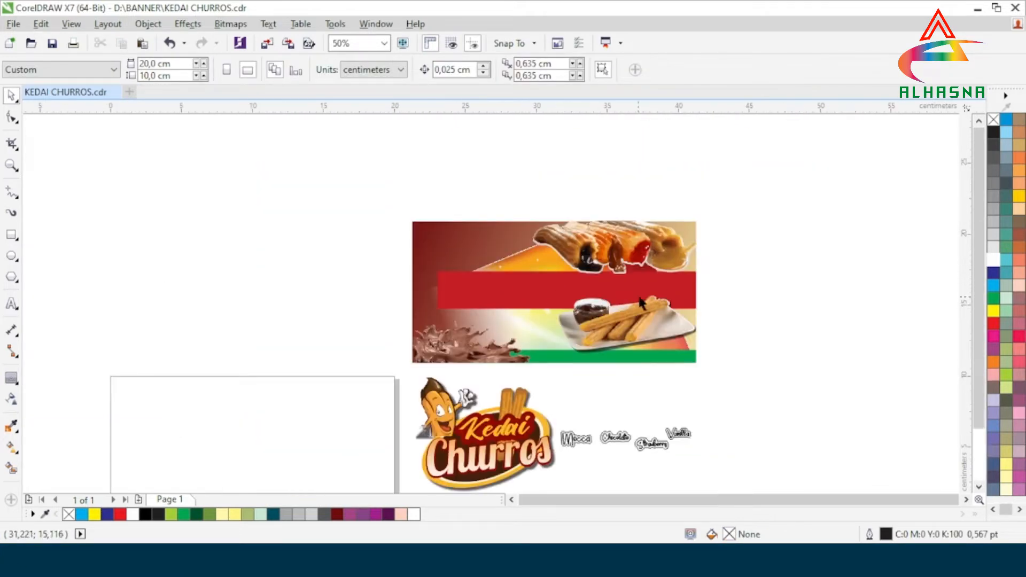
scroll(537, 280, up, 1)
scroll(534, 271, down, 1)
click(525, 280)
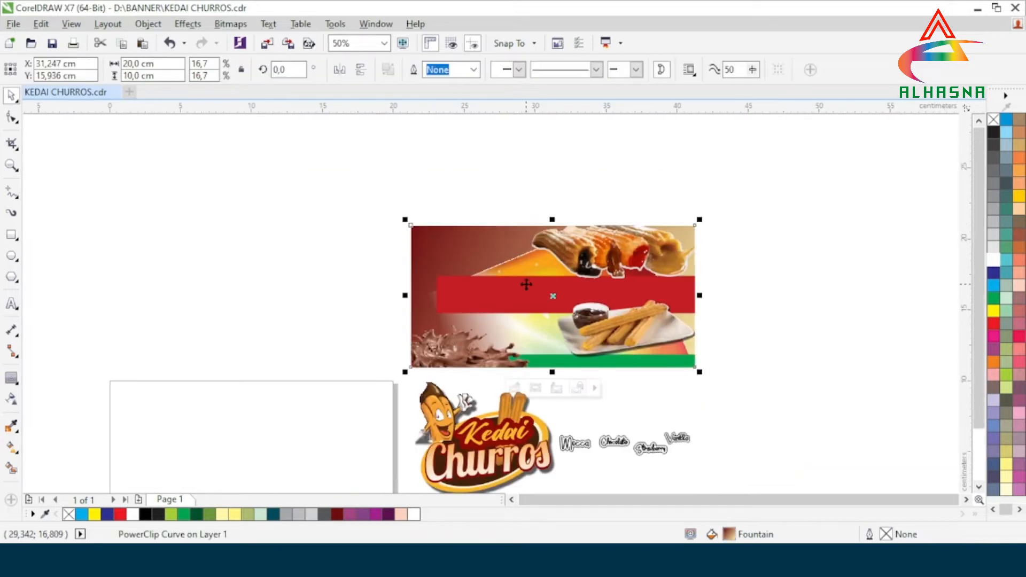
right_click(527, 279)
click(571, 137)
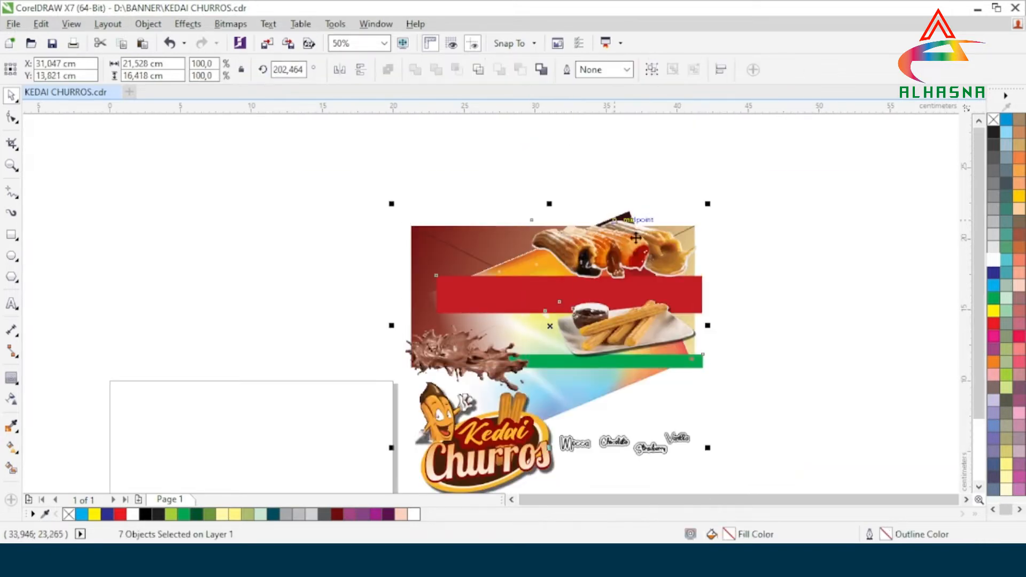
click(357, 257)
Move the empty gradient PowerClip frame onto the blank page and centre it on the page
click(422, 229)
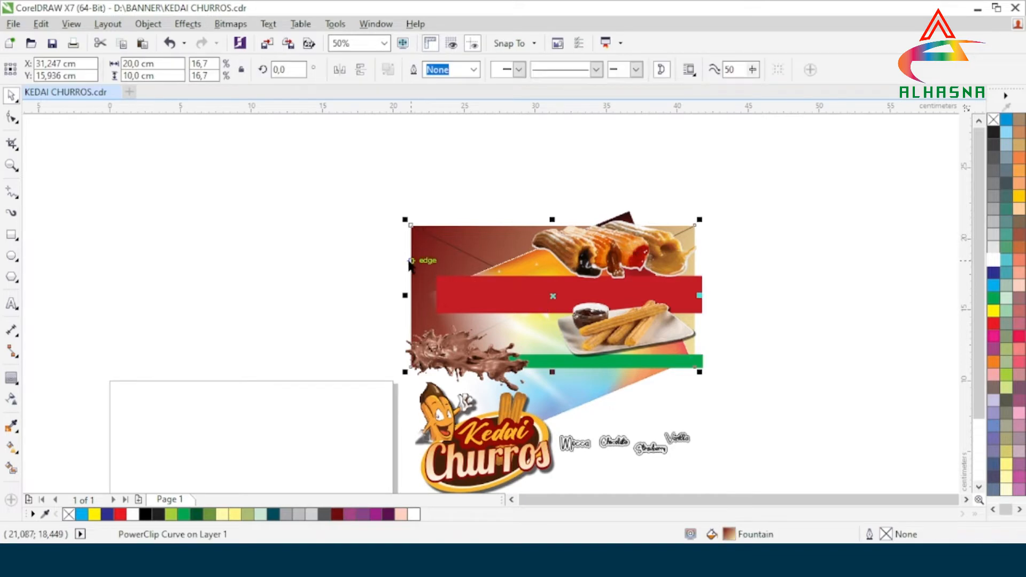
scroll(444, 251, down, 1)
drag(434, 248, 278, 327)
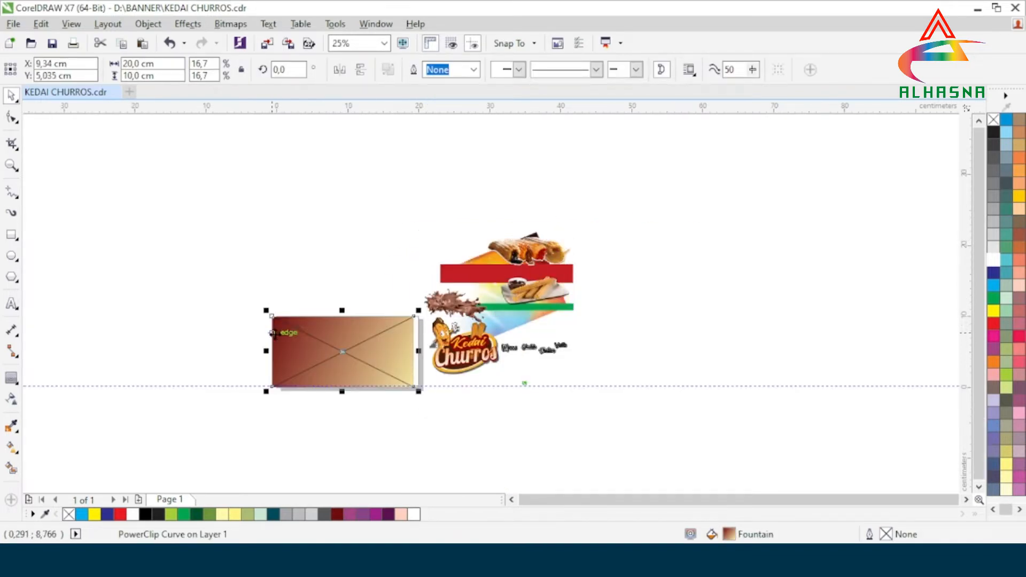
scroll(278, 327, up, 1)
scroll(325, 367, up, 1)
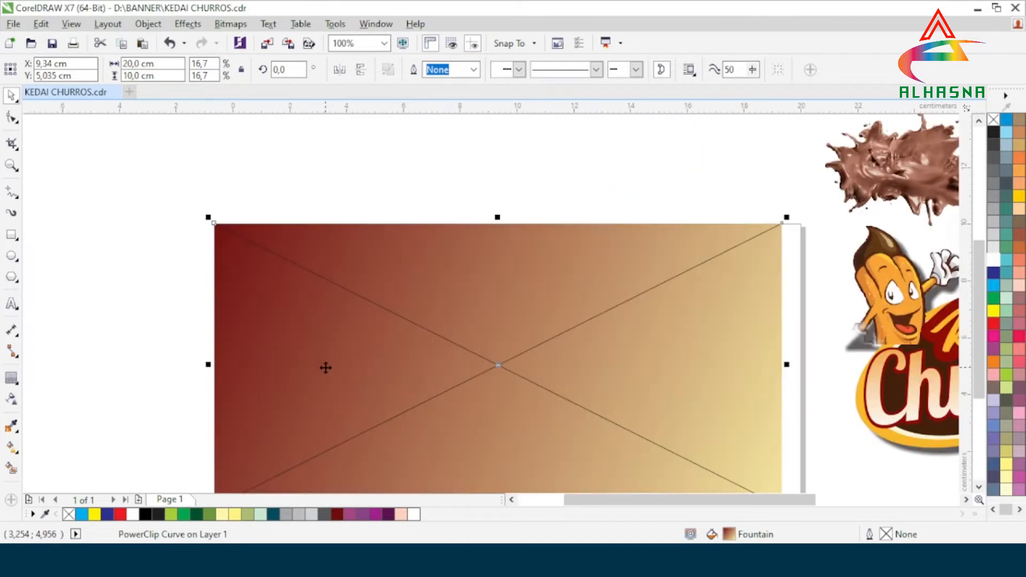
key(p)
Move the rotated colourful light bitmap onto the gradient frame and PowerClip it inside that frame
scroll(490, 337, down, 2)
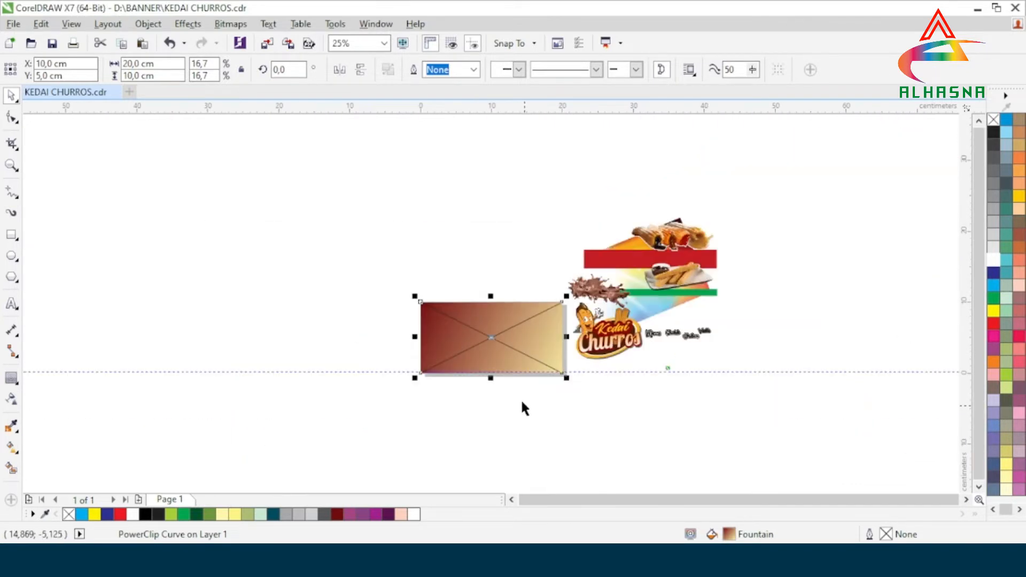
scroll(467, 357, up, 1)
scroll(487, 313, up, 1)
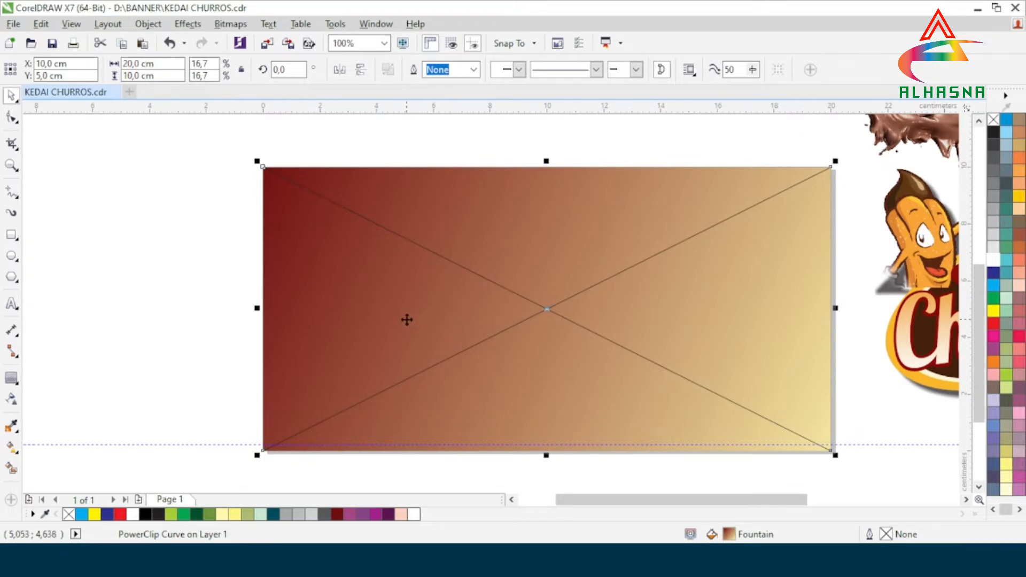
scroll(274, 314, down, 1)
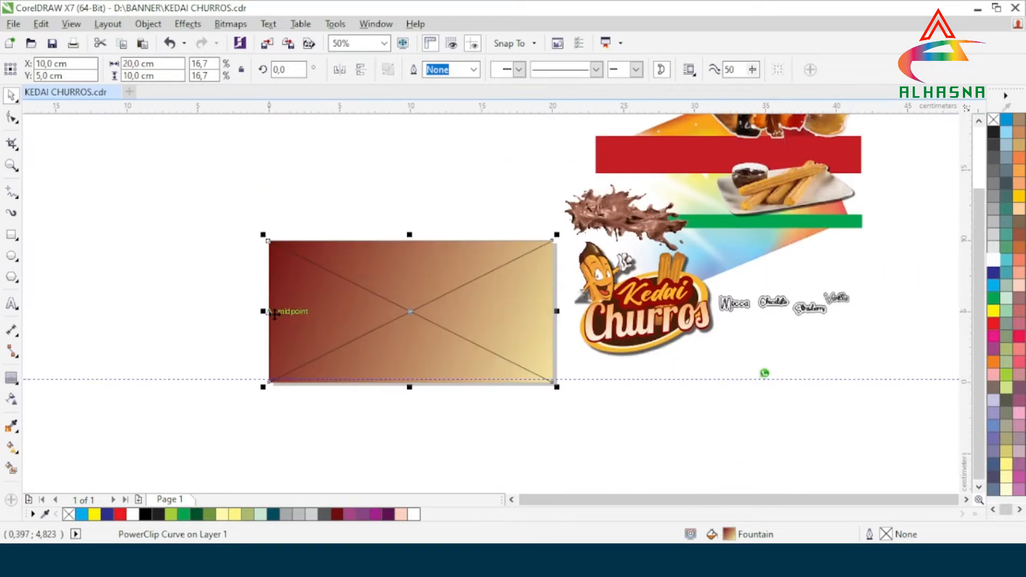
scroll(423, 287, down, 1)
scroll(463, 233, up, 1)
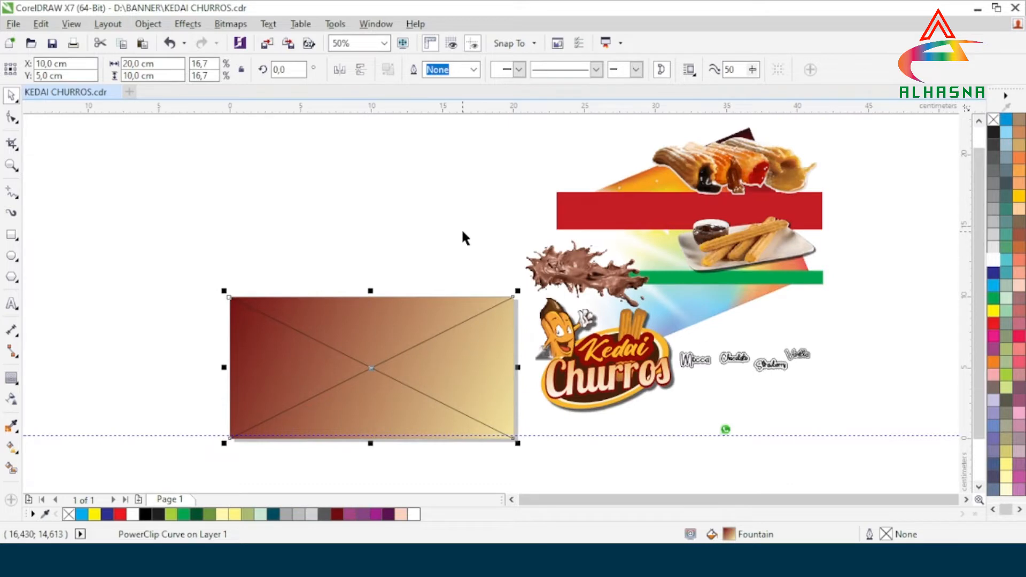
click(718, 303)
drag(718, 302, 422, 472)
mouse_move(383, 384)
mouse_down()
mouse_move(367, 368)
mouse_move(390, 378)
mouse_up()
scroll(455, 377, down, 1)
scroll(436, 395, up, 1)
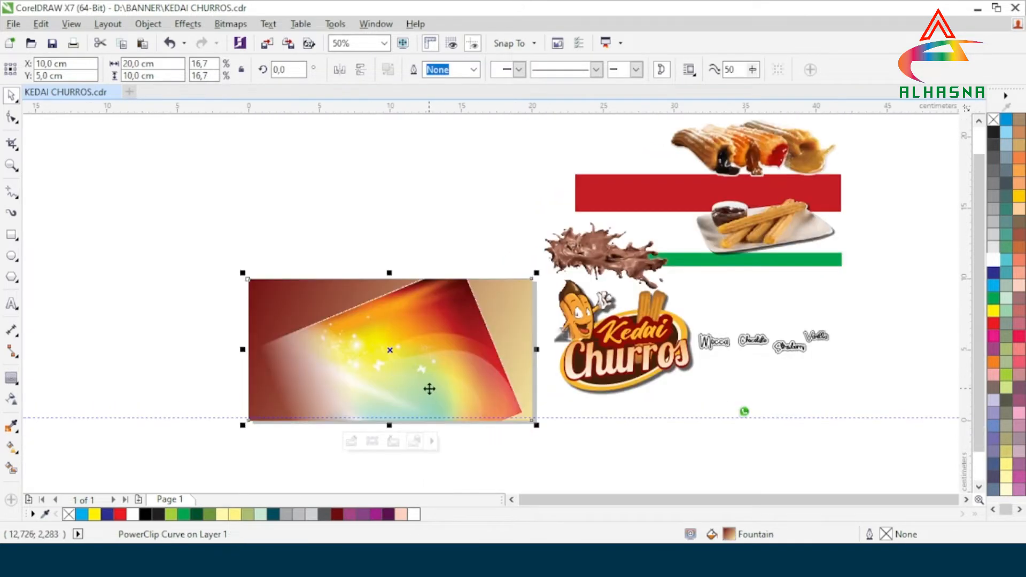
Edit the PowerClip contents, shift the colourful bitmap to about X 10.96, Y 1.75 cm, and finish editing
click(356, 441)
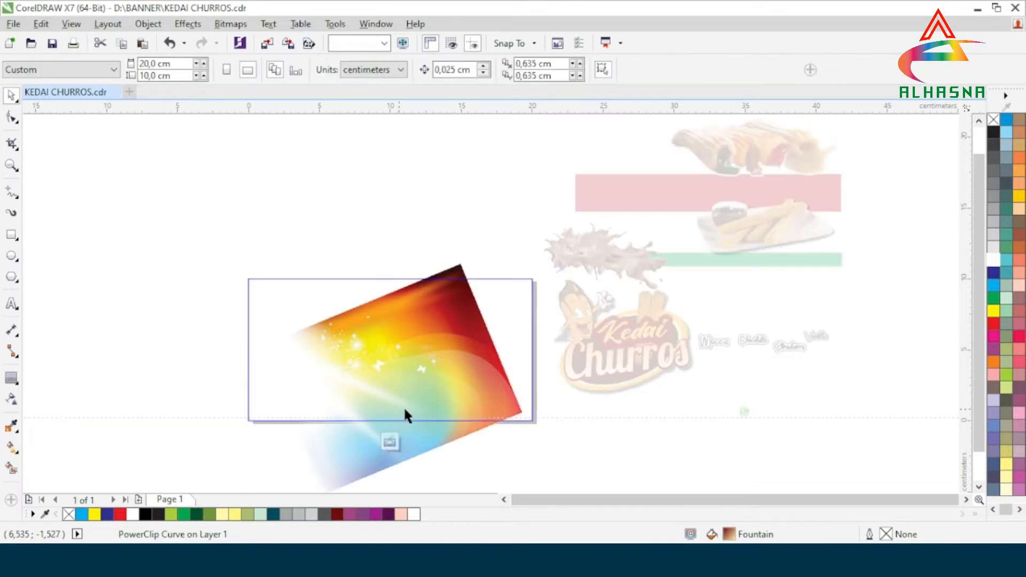
scroll(406, 401, up, 1)
click(434, 311)
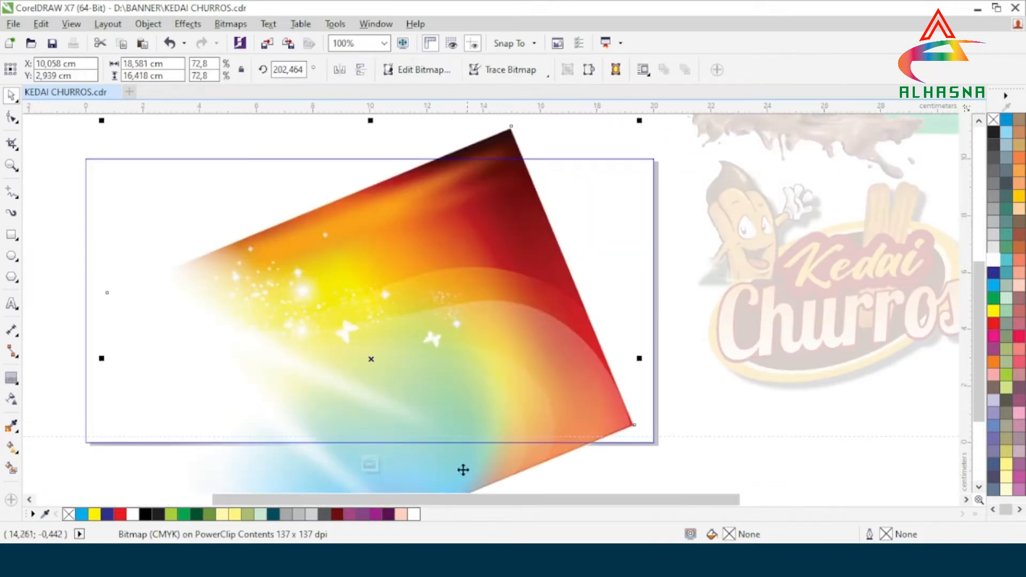
click(453, 350)
drag(452, 350, 475, 383)
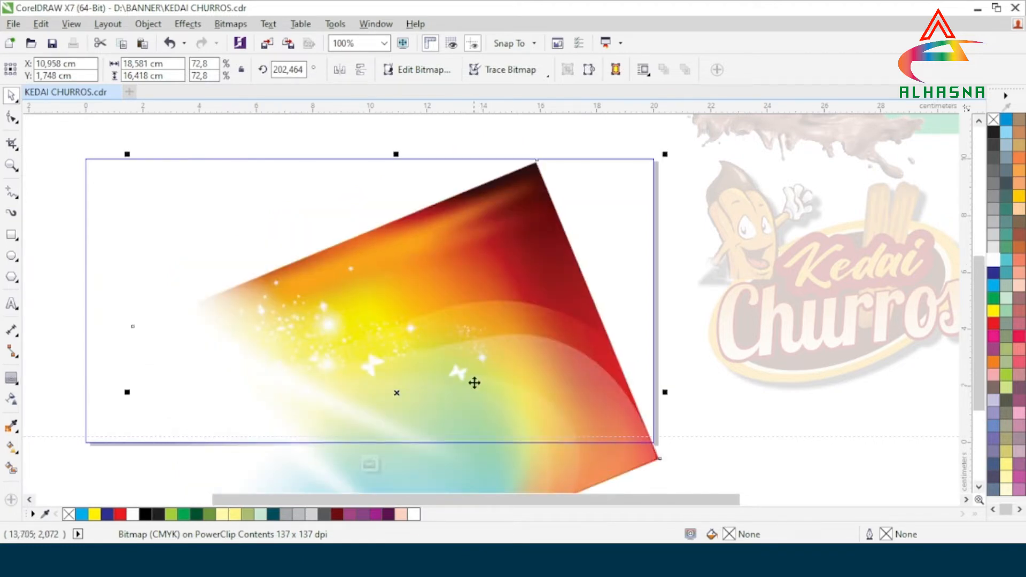
scroll(480, 327, down, 1)
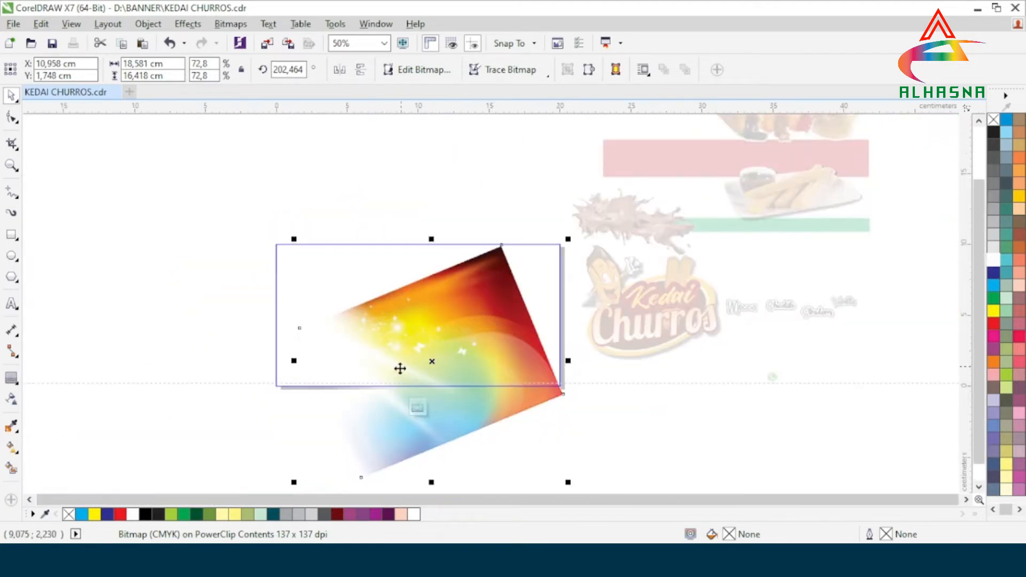
click(417, 409)
scroll(419, 365, up, 1)
scroll(409, 312, down, 1)
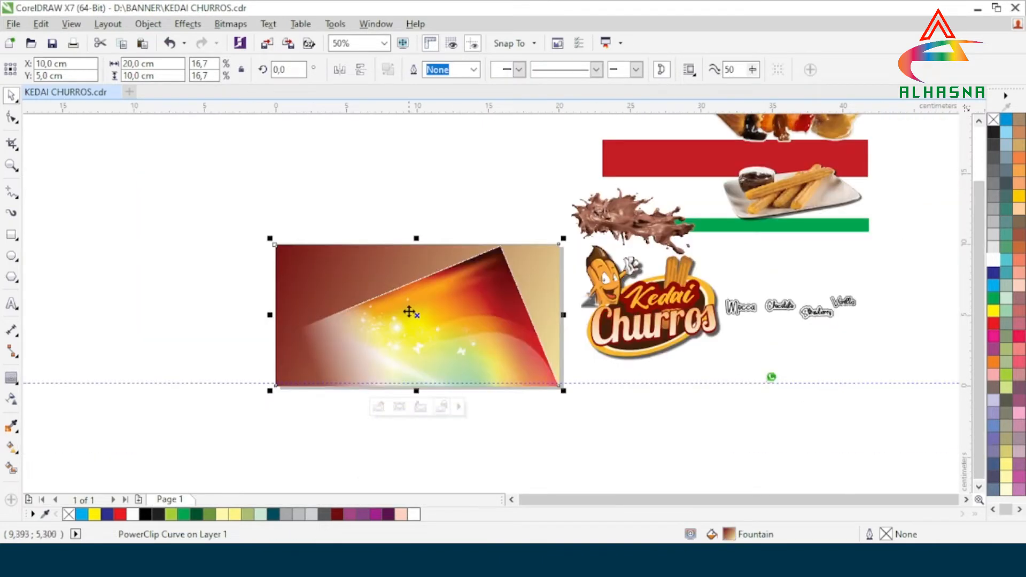
Place the red bar across the banner's middle at about X 12.65, Y 4.69 cm and PowerClip it inside the gradient frame
scroll(447, 269, down, 1)
scroll(453, 259, up, 1)
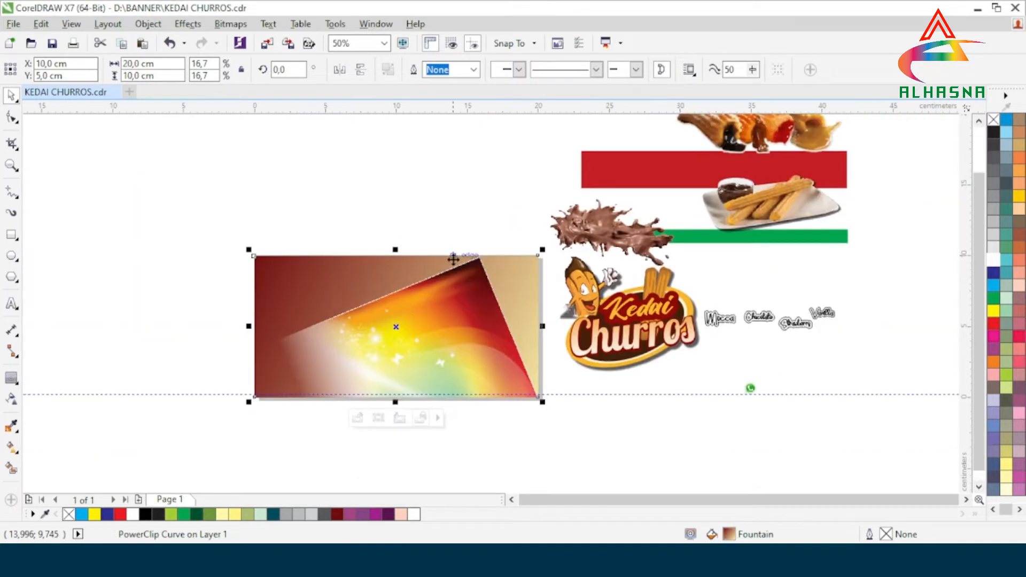
click(625, 169)
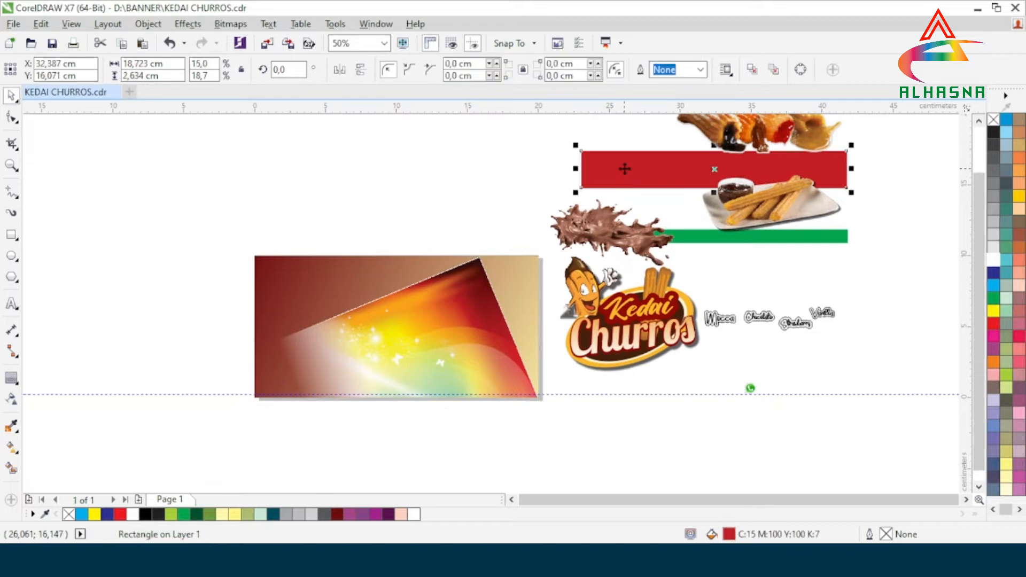
drag(625, 169, 343, 330)
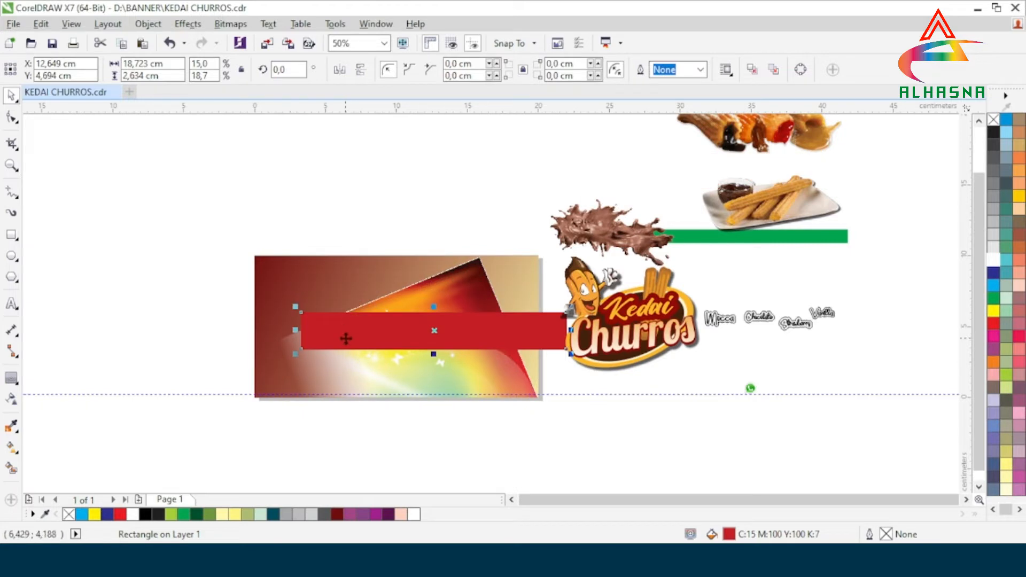
right_click(346, 338)
click(369, 163)
click(297, 273)
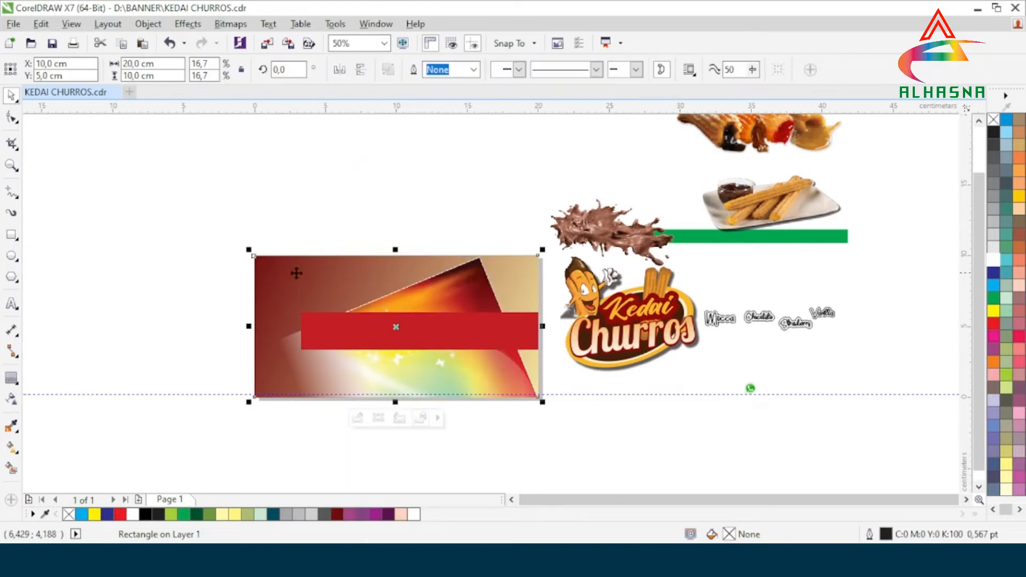
key(Escape)
Move the green bar onto the banner's bottom edge, letting its right end extend slightly past the page
scroll(372, 348, down, 1)
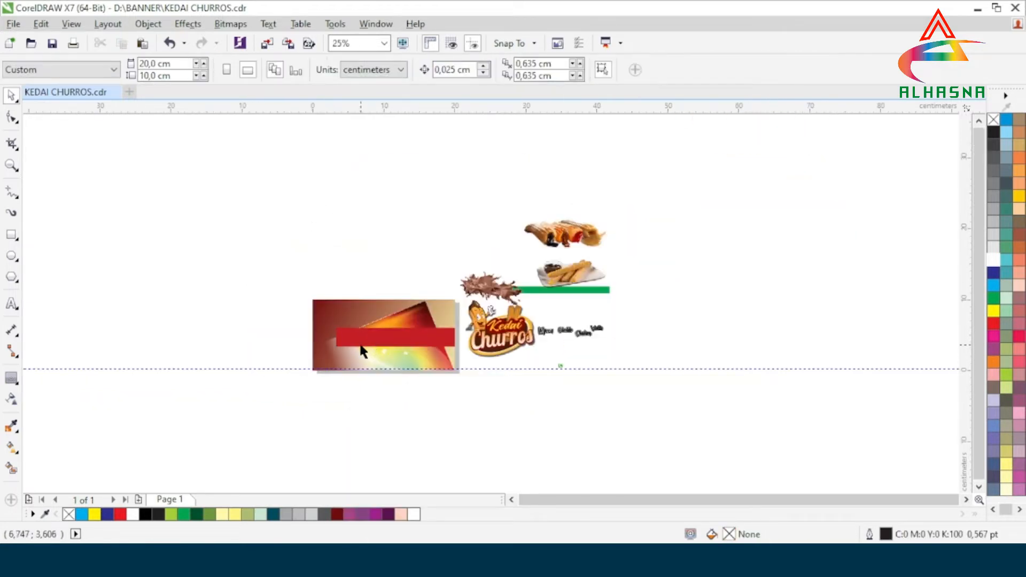
scroll(373, 343, up, 1)
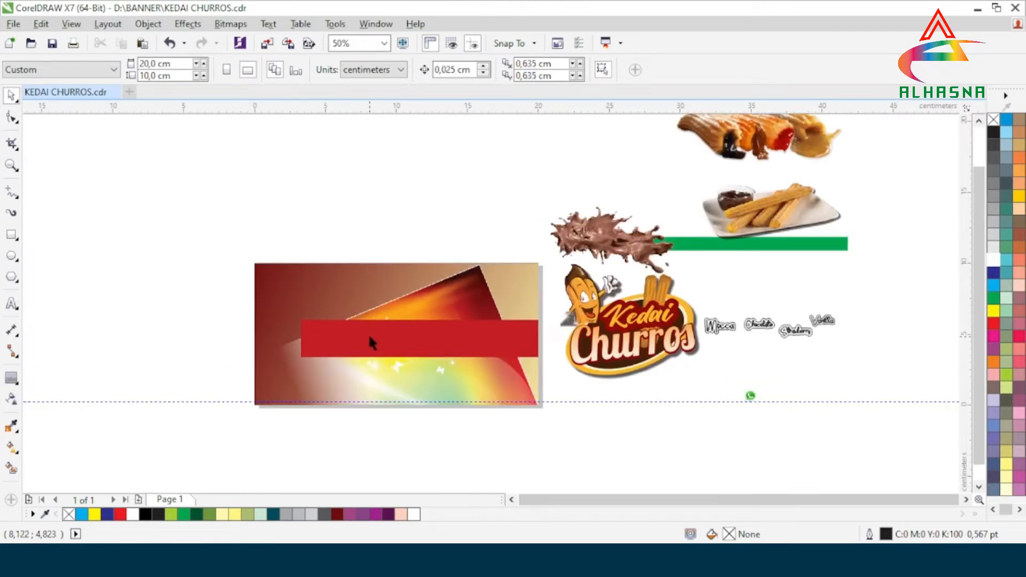
scroll(435, 347, down, 1)
scroll(396, 354, up, 1)
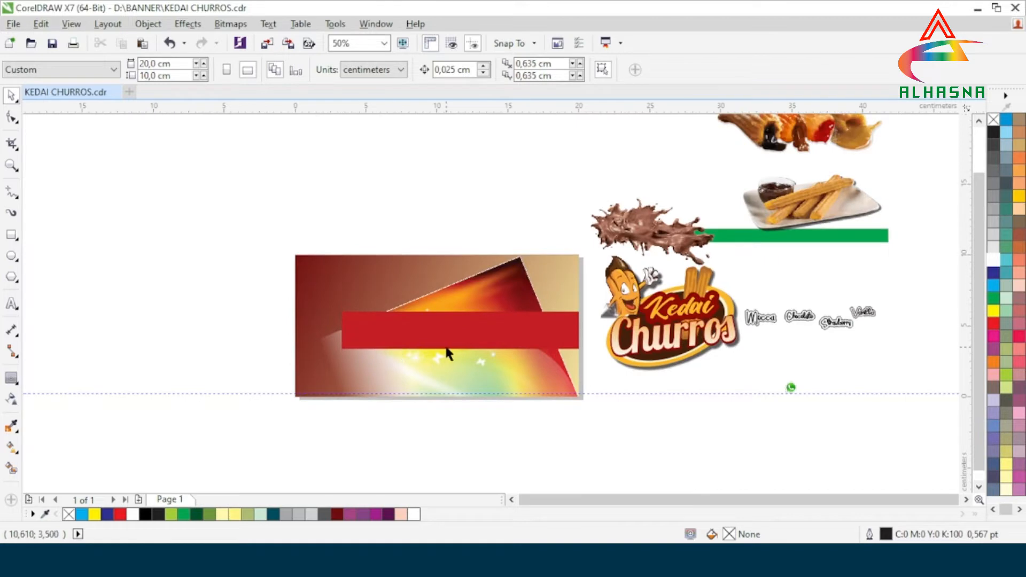
scroll(441, 354, down, 1)
scroll(484, 390, up, 1)
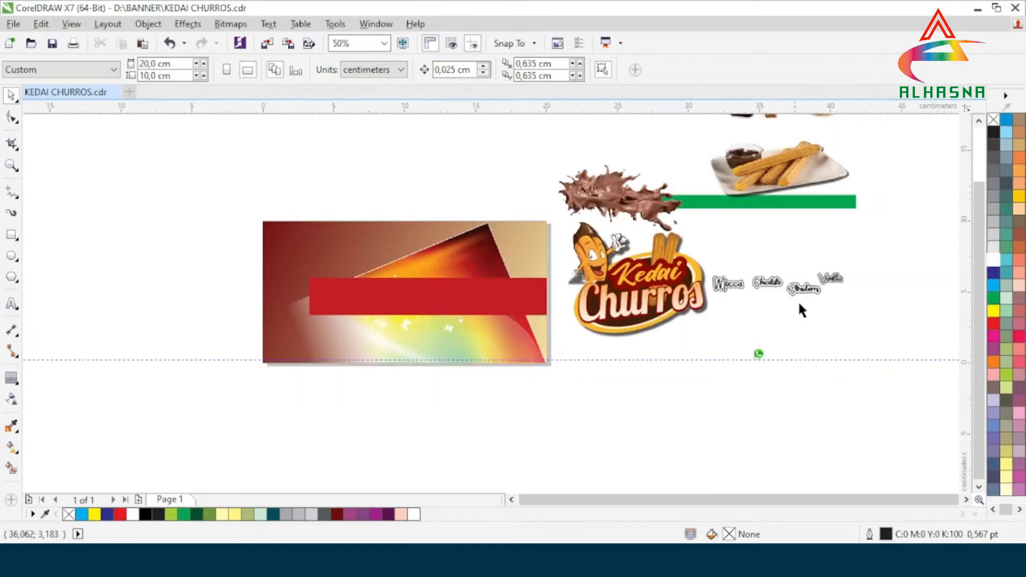
drag(820, 209, 522, 355)
scroll(426, 358, up, 2)
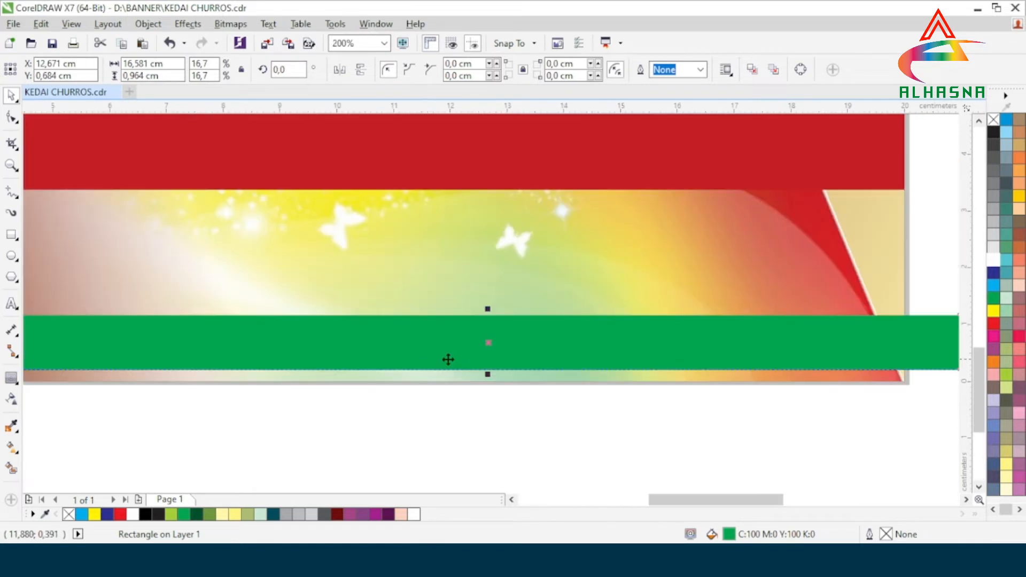
scroll(444, 360, down, 2)
scroll(439, 361, up, 1)
drag(557, 357, 532, 362)
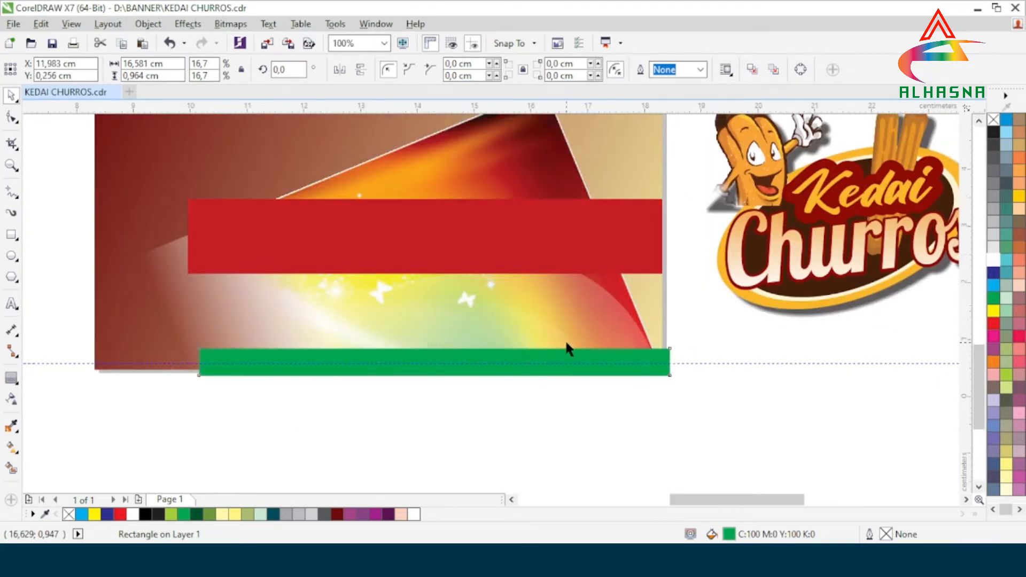
Nudge the green bar up to Y 0.484 cm so its lower edge aligns with the banner's bottom edge
scroll(566, 348, up, 1)
key(Up)
key(Up)
key(Up)
key(Up)
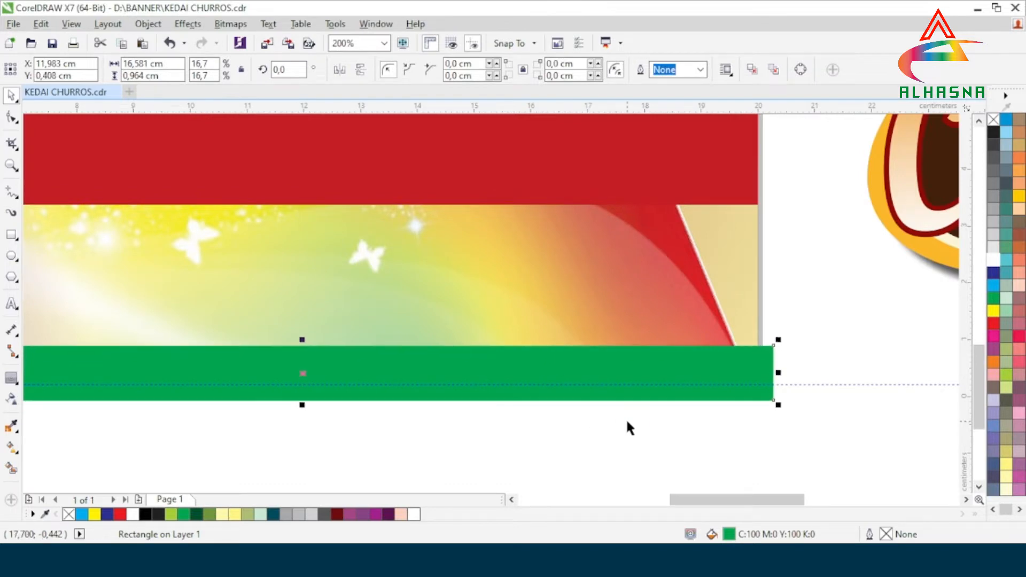
scroll(656, 407, up, 2)
key(Up)
key(Up)
key(Up)
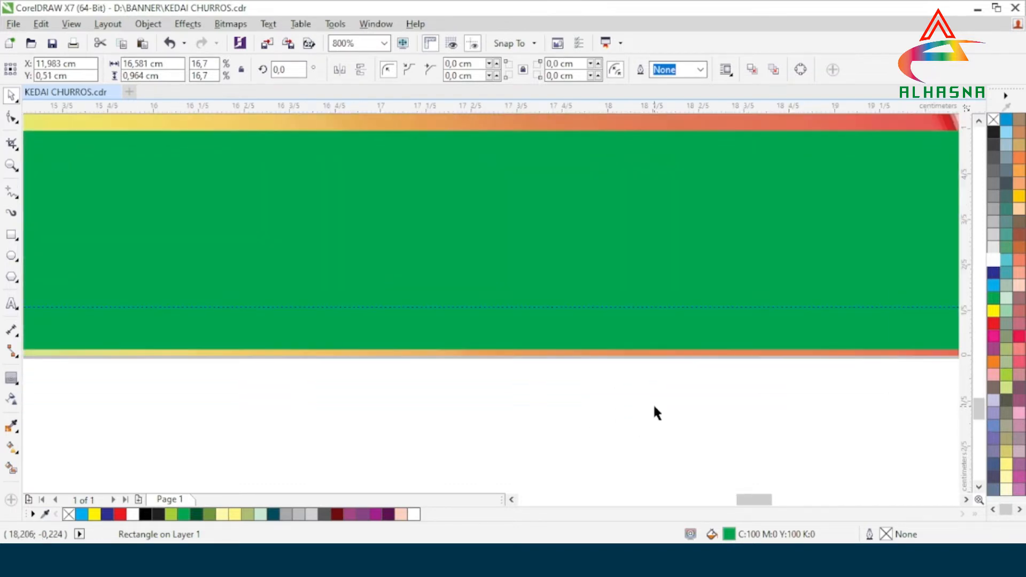
key(Down)
key(Down)
key(Up)
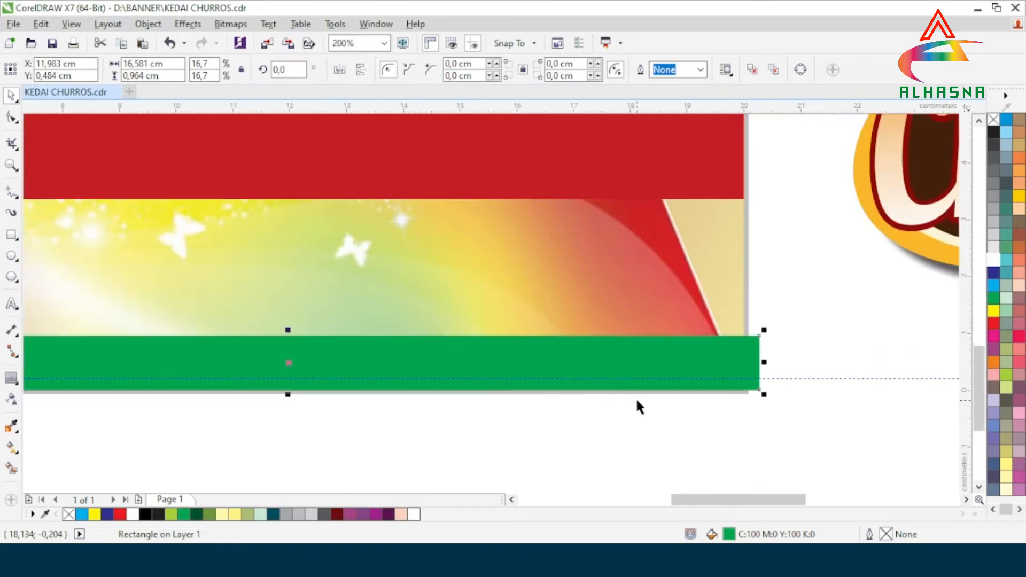
PowerClip the green bar inside the gradient banner frame and deselect it
scroll(639, 403, down, 3)
right_click(326, 372)
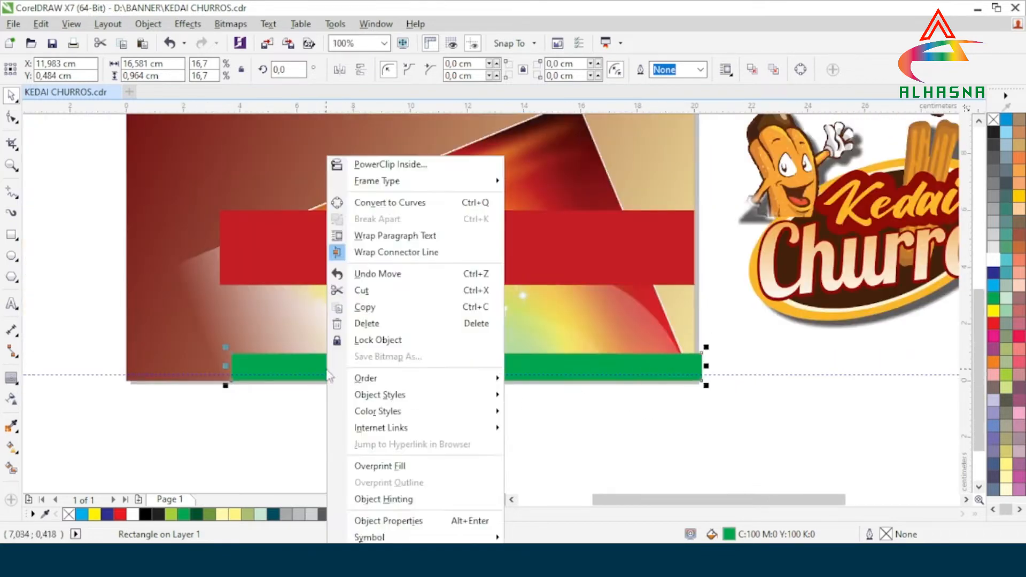
click(347, 162)
click(262, 321)
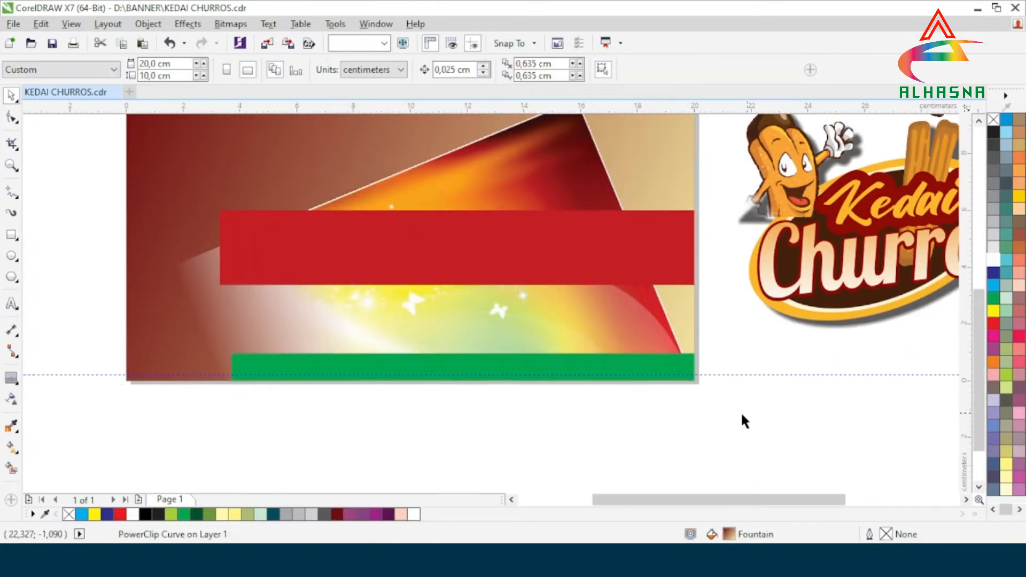
click(539, 427)
scroll(540, 427, down, 1)
scroll(481, 357, up, 1)
scroll(431, 341, down, 1)
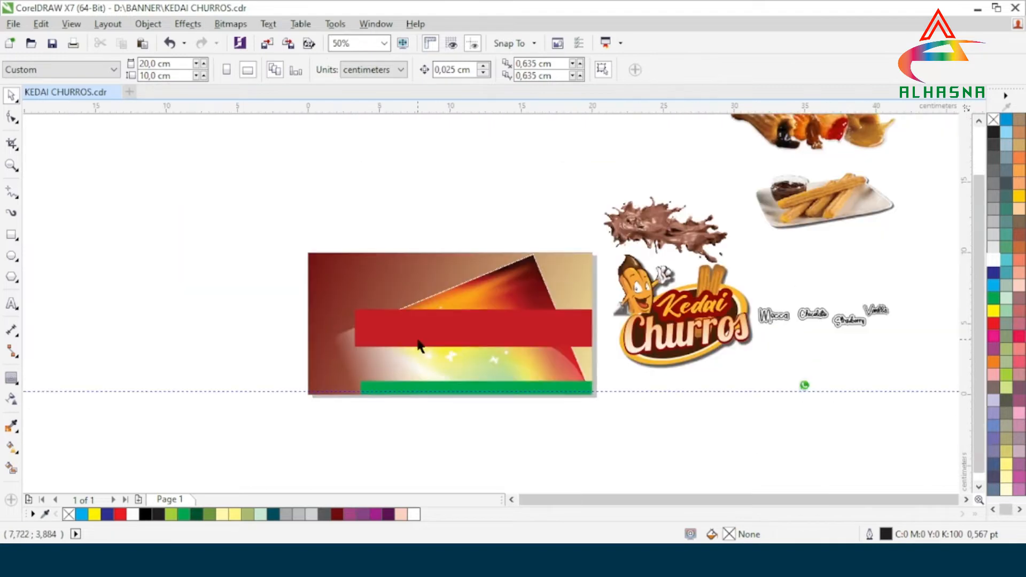
Move the chocolate splash image onto the banner's lower-left corner at about X 4.2, Y 0.68 cm
drag(656, 220, 358, 360)
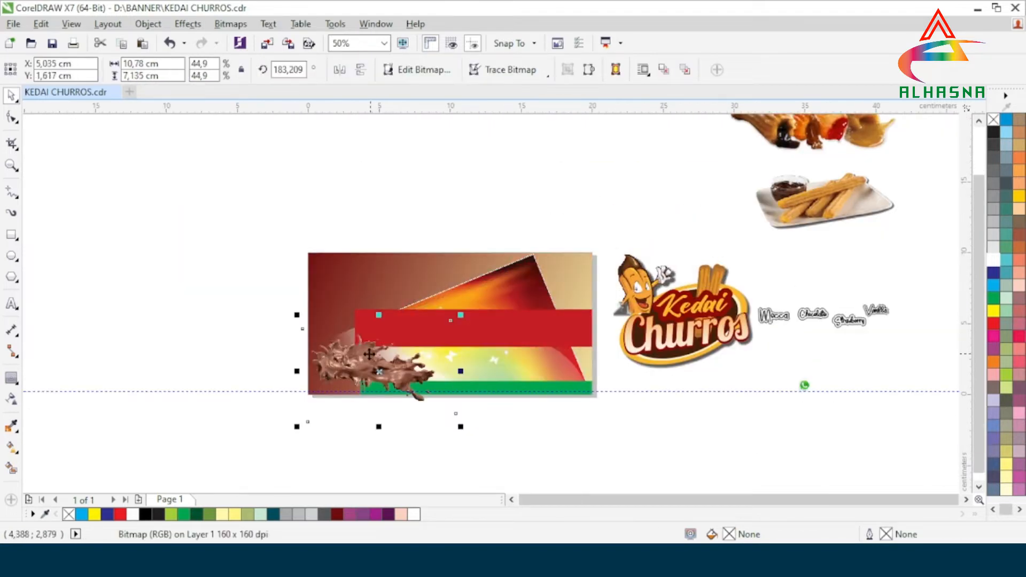
scroll(314, 396, up, 1)
drag(408, 329, 384, 353)
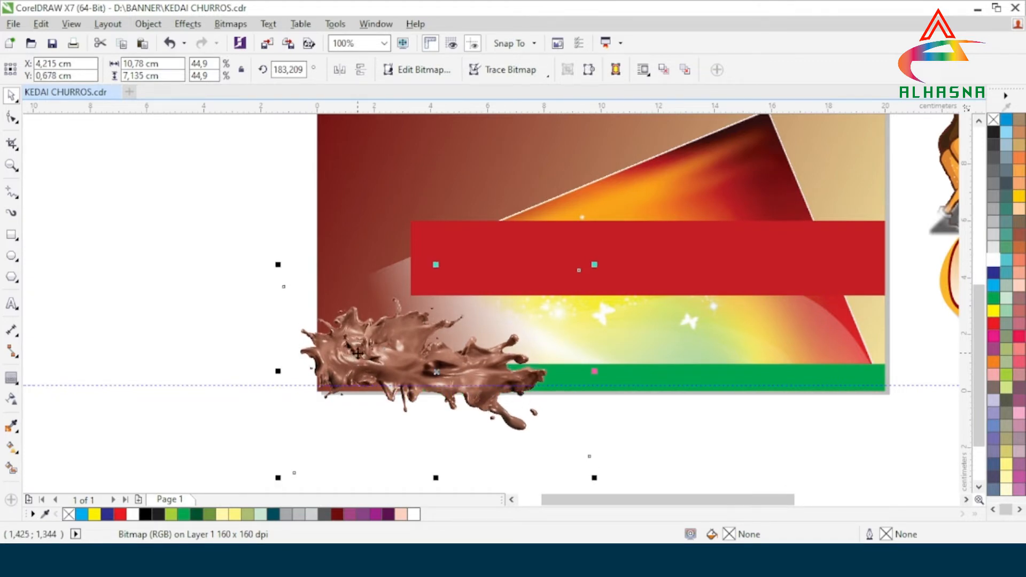
Nudge the chocolate splash to X 4.545, Y 0.703 cm so it sits slightly further inside the banner's left edge
key(Right)
key(Right)
key(Right)
key(Right)
key(Right)
key(Right)
key(Right)
key(Right)
key(Right)
key(Right)
key(Right)
key(Right)
key(Down)
key(Down)
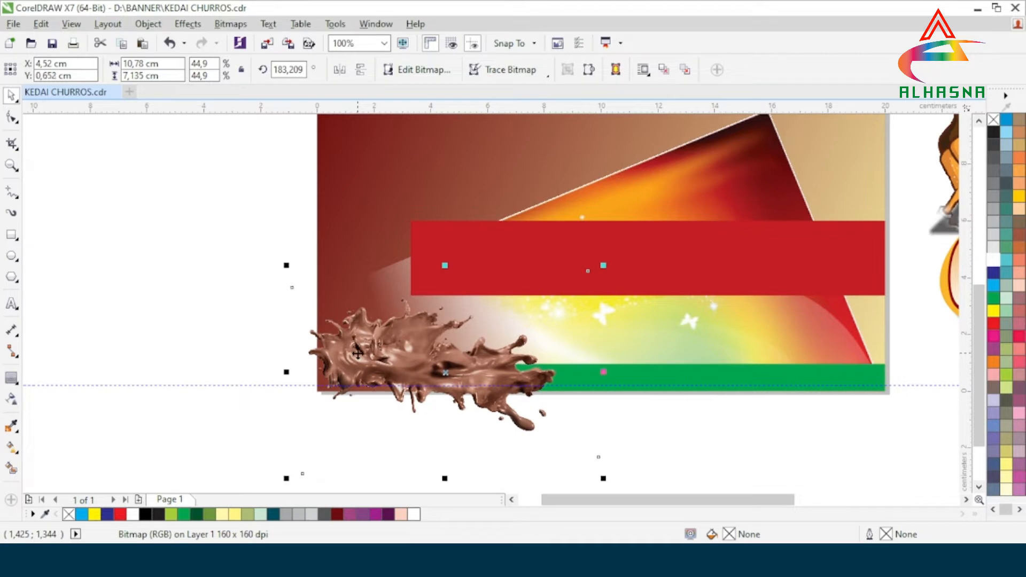
key(Down)
key(Up)
key(Up)
key(Up)
key(Up)
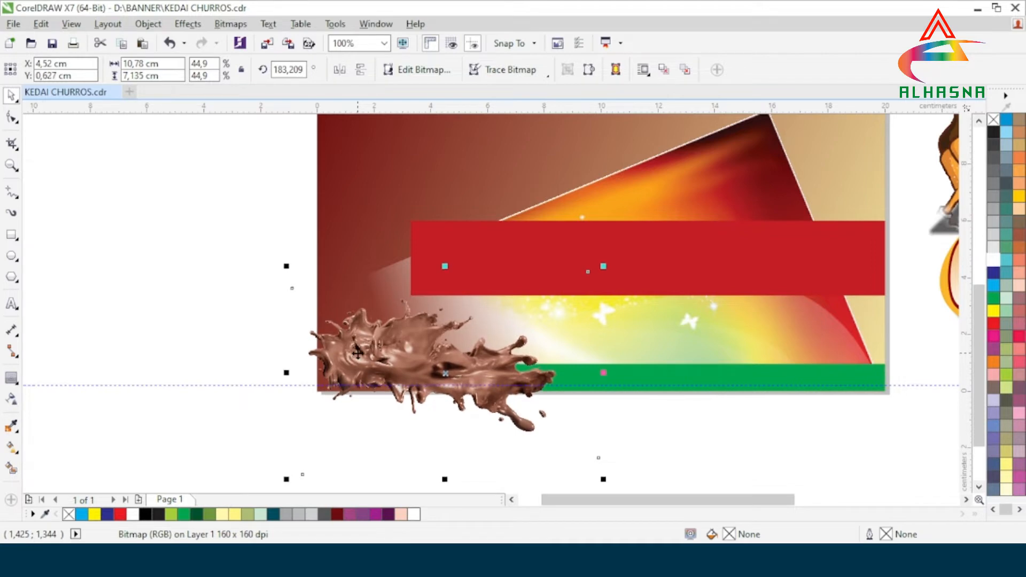
key(Right)
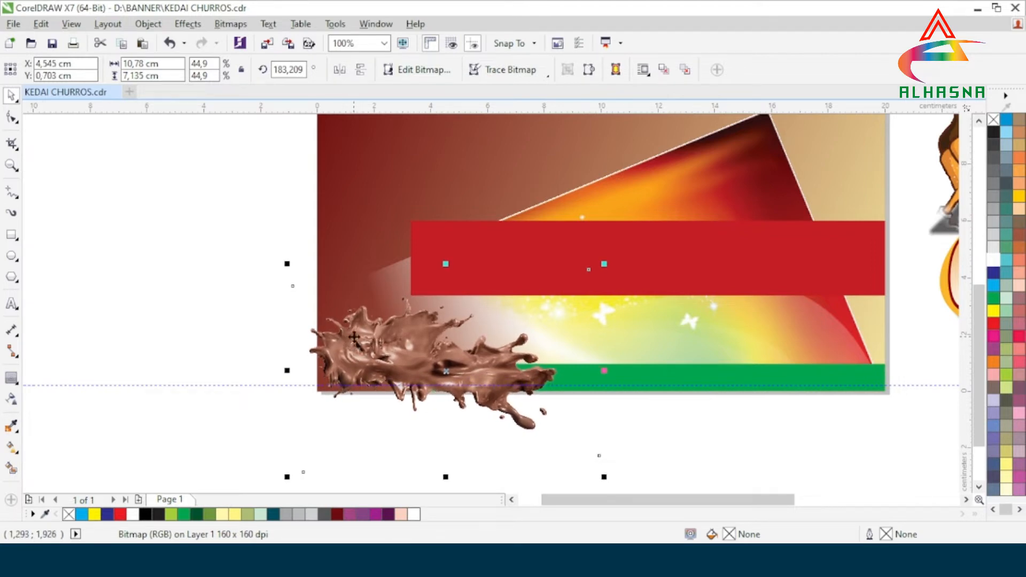
PowerClip the chocolate splash inside the gradient banner frame and deselect it
right_click(354, 337)
click(401, 131)
click(339, 186)
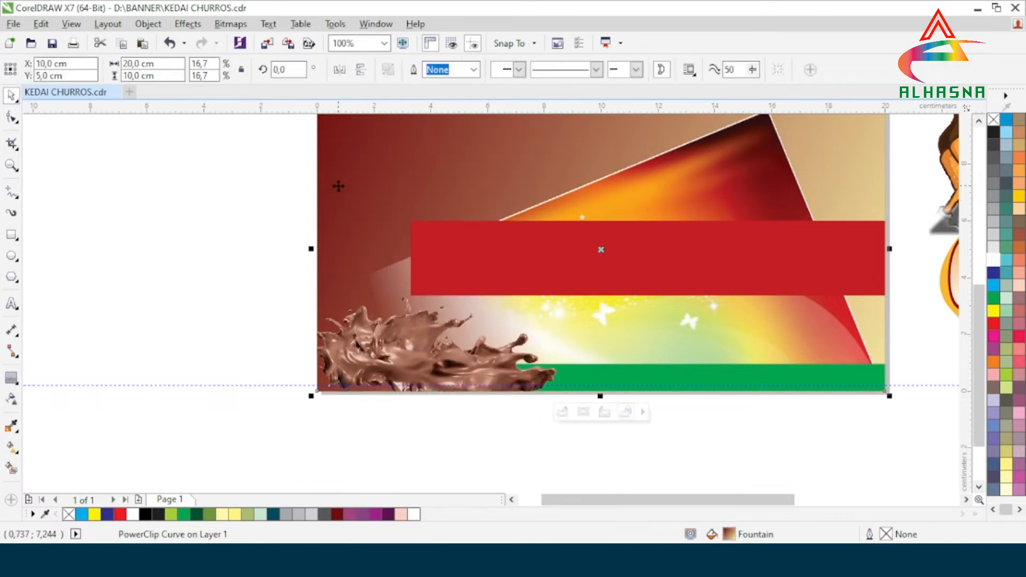
click(216, 278)
Move the Kedai Churros logo group onto the banner's left side at about X 4.8, Y 5.88 cm and deselect it
scroll(343, 390, down, 1)
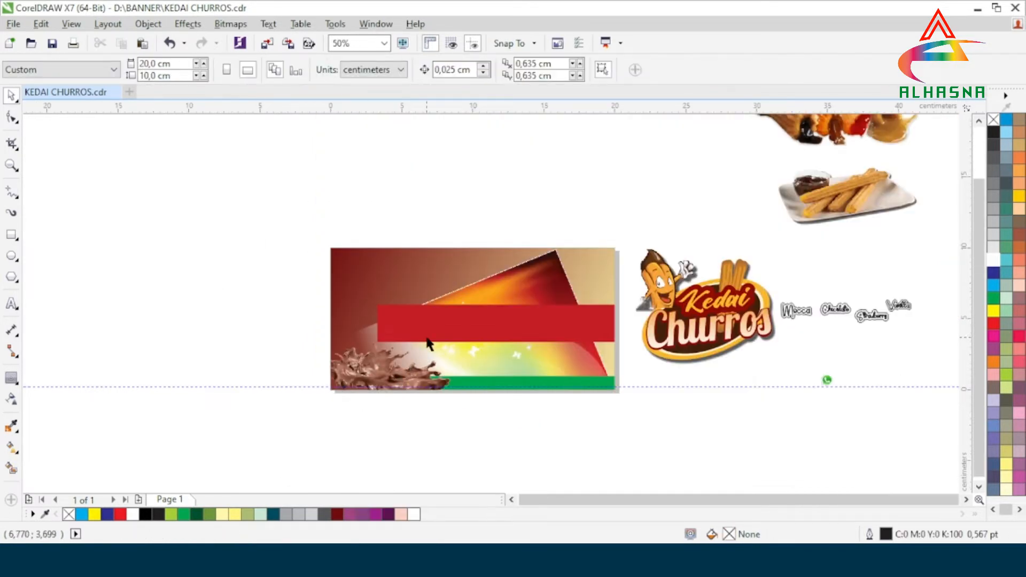
scroll(428, 344, up, 1)
scroll(426, 332, down, 1)
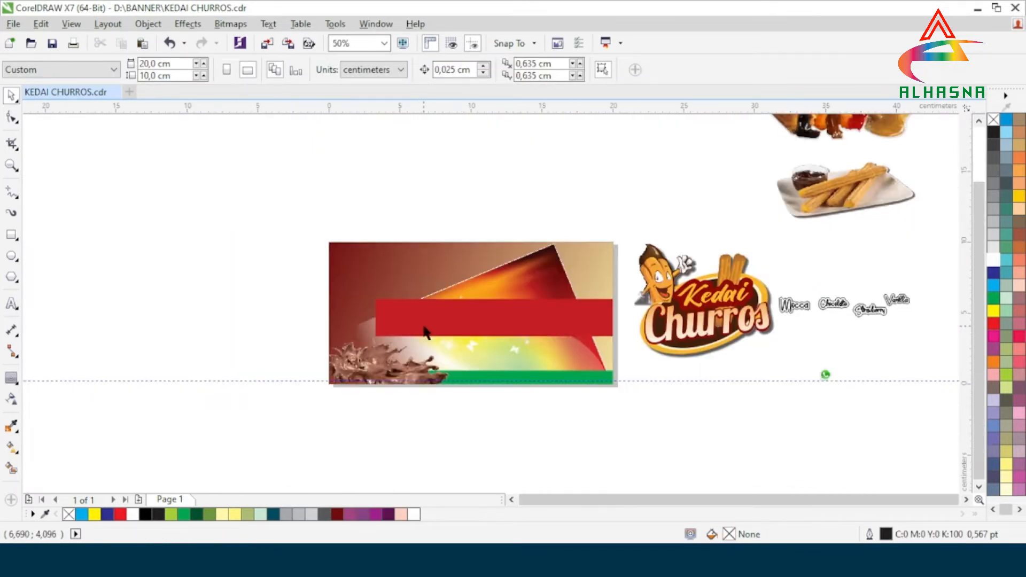
scroll(501, 342, down, 1)
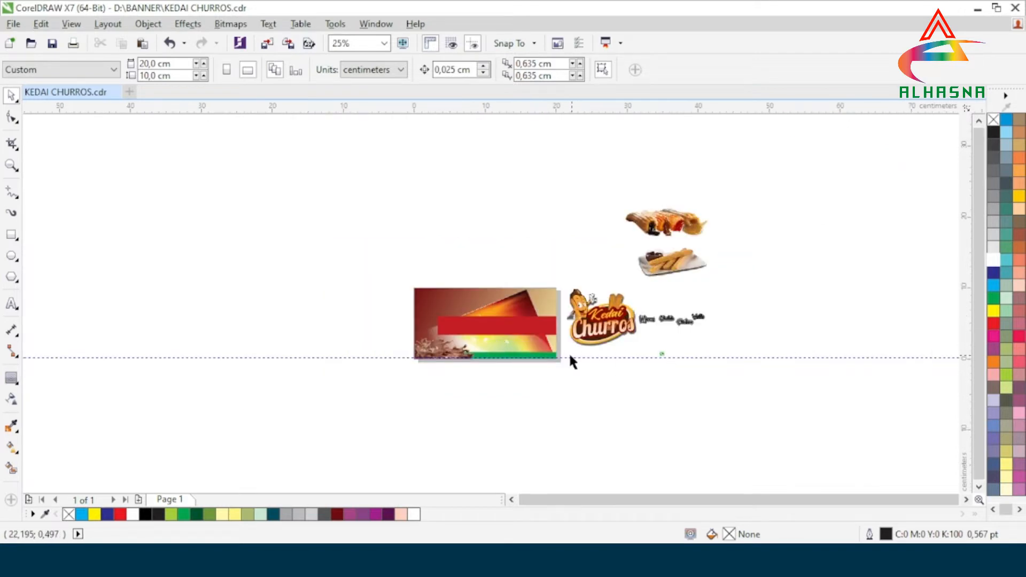
scroll(555, 355, up, 1)
click(652, 283)
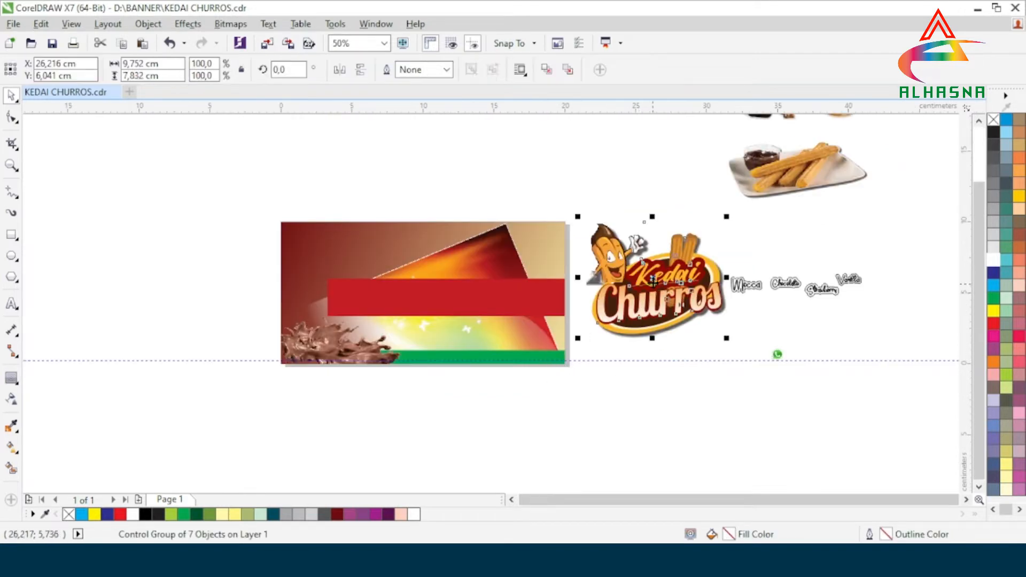
drag(655, 270, 356, 275)
scroll(324, 267, up, 1)
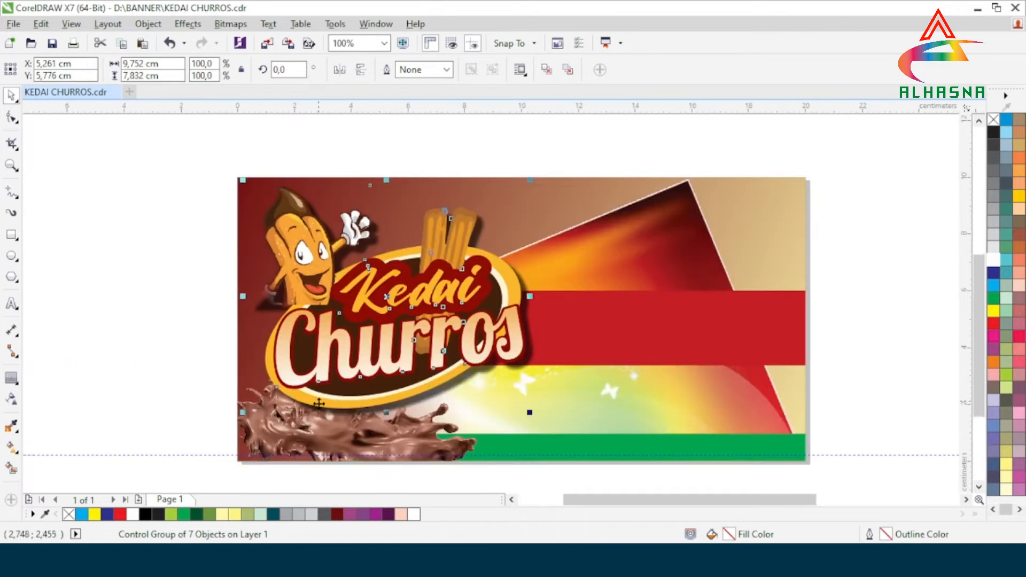
drag(319, 410, 319, 406)
click(149, 384)
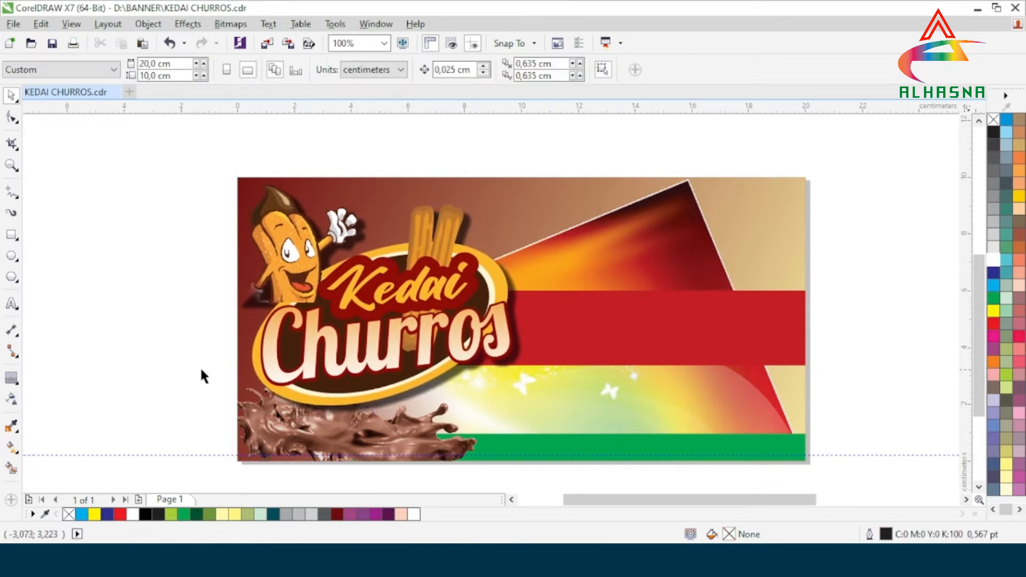
scroll(316, 343, down, 2)
scroll(376, 366, up, 2)
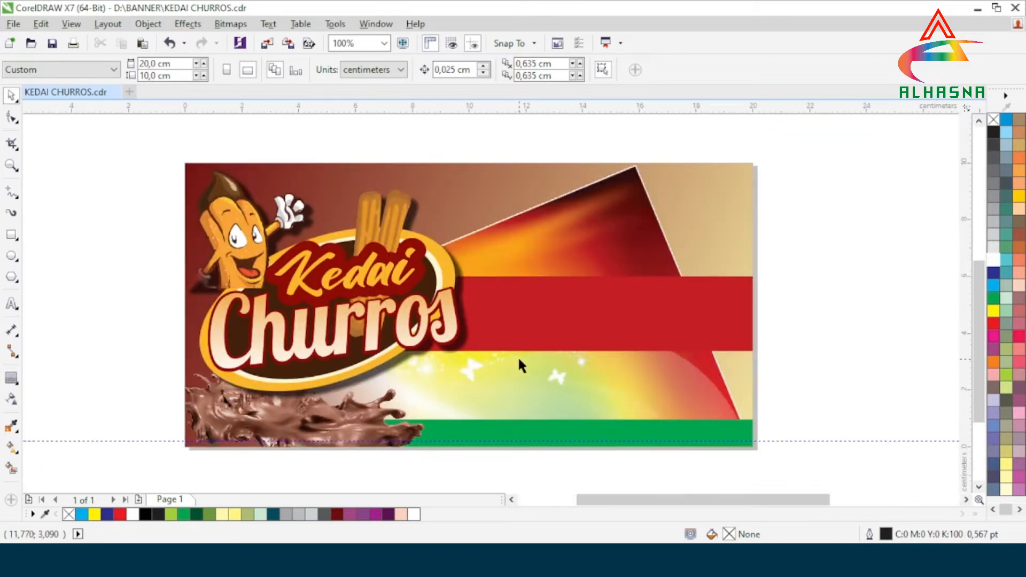
scroll(588, 343, down, 2)
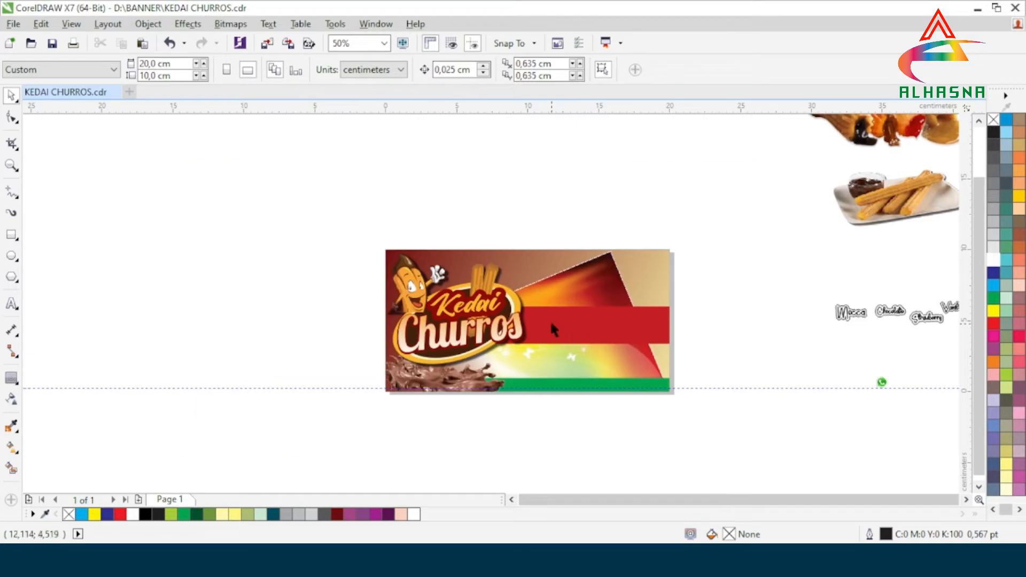
scroll(556, 326, up, 2)
scroll(515, 298, down, 2)
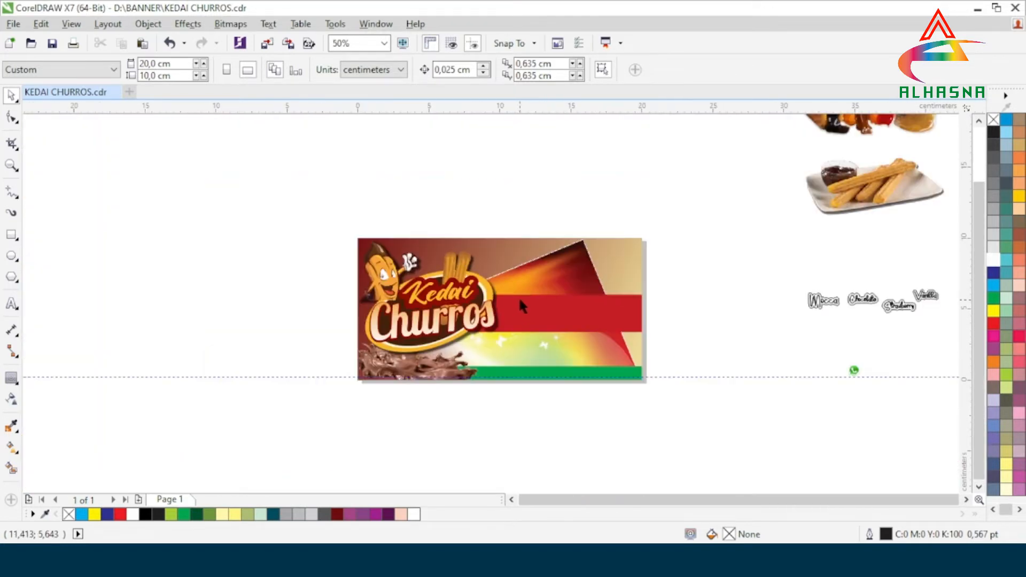
scroll(521, 306, up, 2)
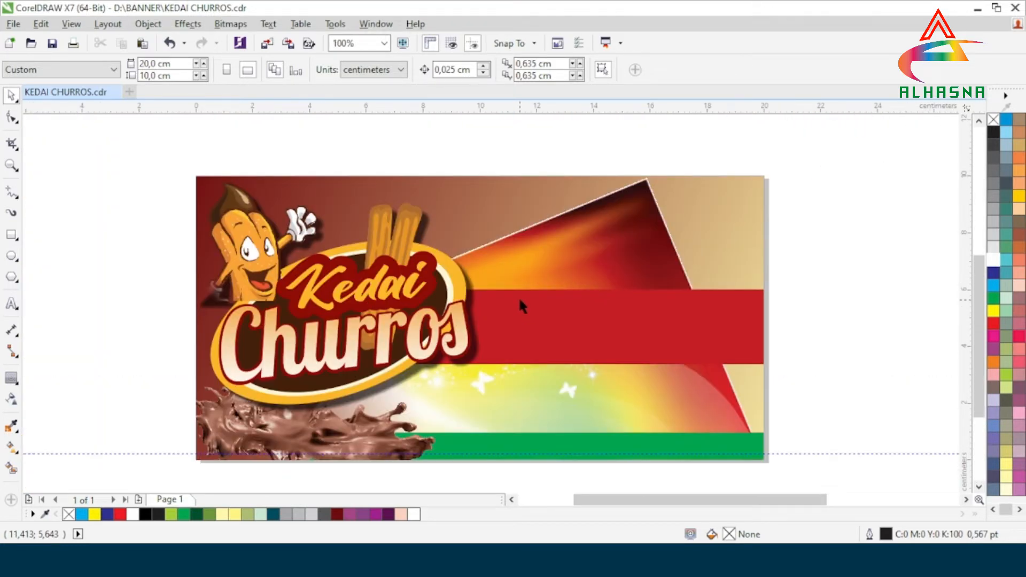
Move the filled churros picture to the banner's upper right and the churros plate to the lower right at about X 15.3, Y 2.84 cm
scroll(506, 310, down, 4)
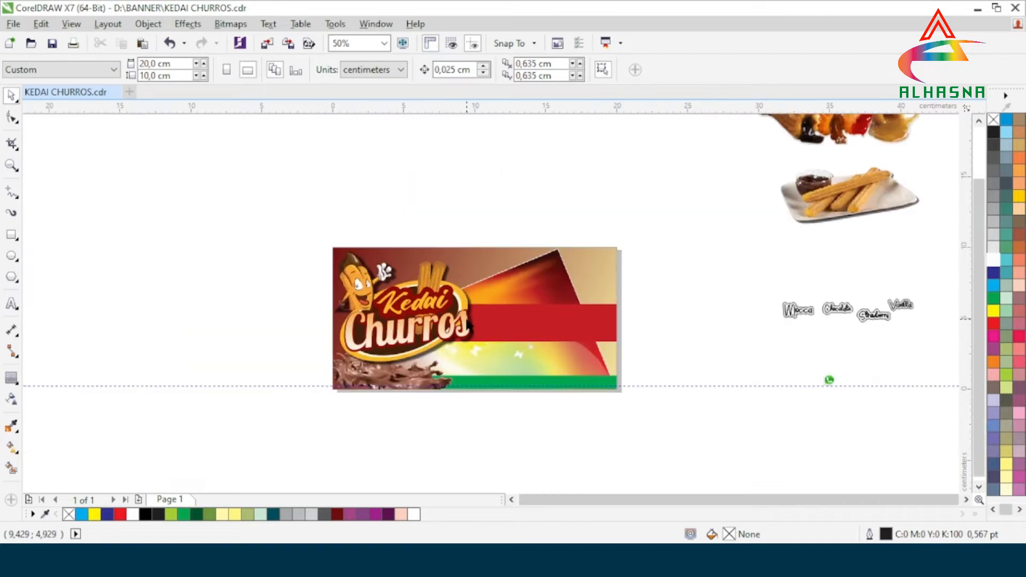
drag(658, 217, 512, 287)
scroll(537, 321, up, 2)
drag(770, 199, 469, 347)
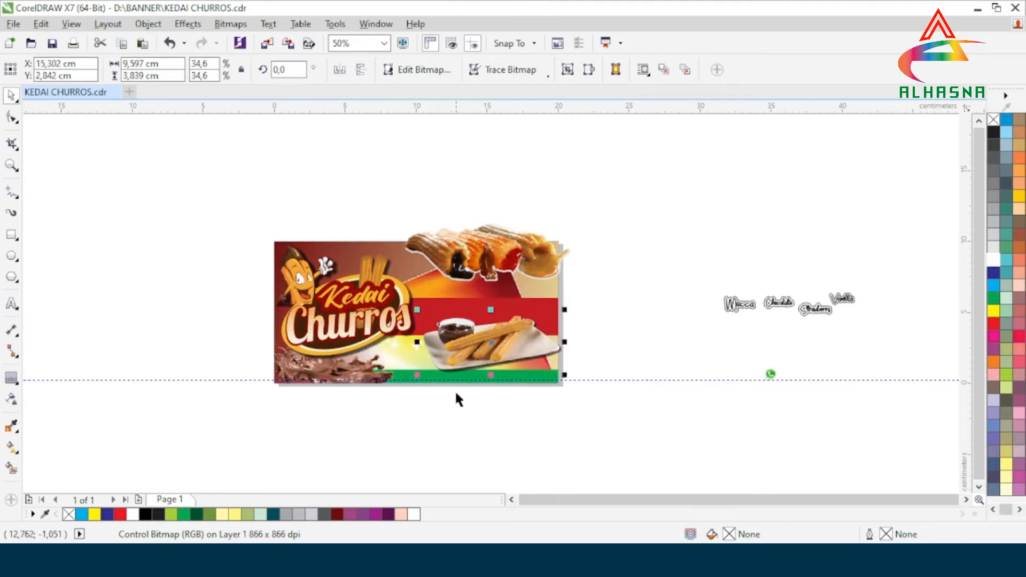
Reposition the filled churros picture to about X 14.83, Y 8.12 cm above the red bar and deselect it
scroll(456, 394, up, 2)
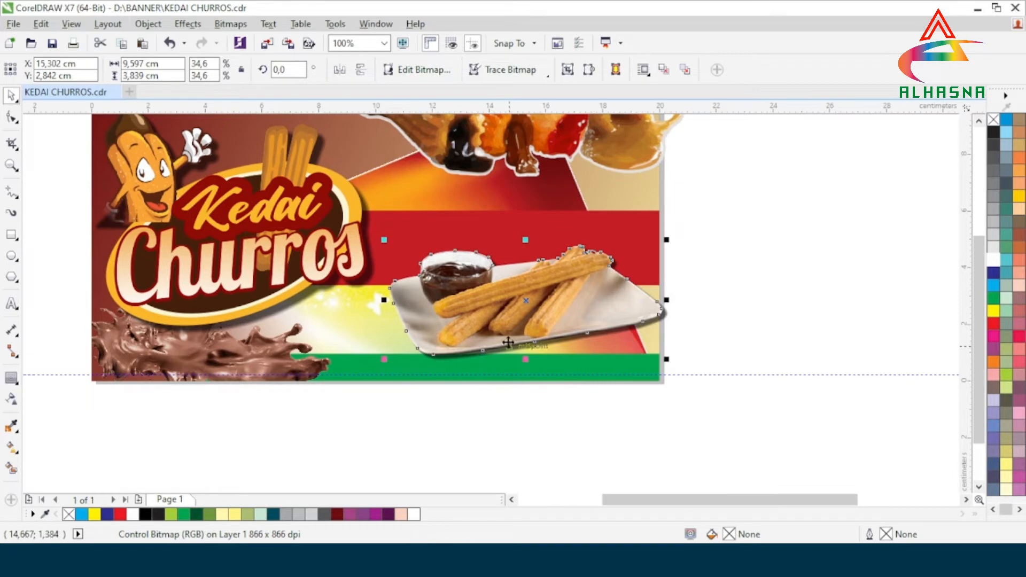
scroll(494, 355, down, 2)
scroll(543, 220, up, 2)
drag(498, 251, 491, 267)
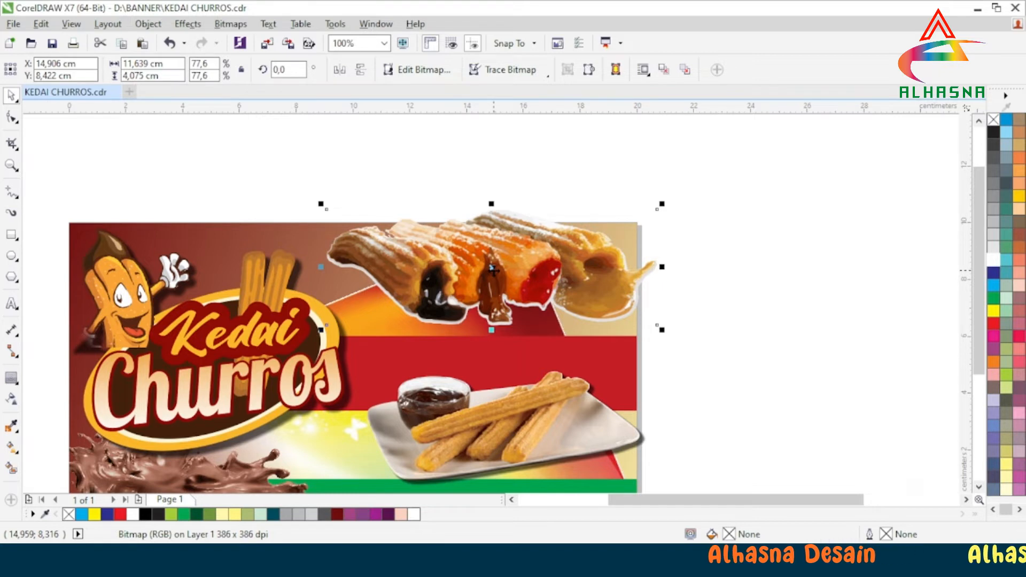
drag(493, 270, 489, 263)
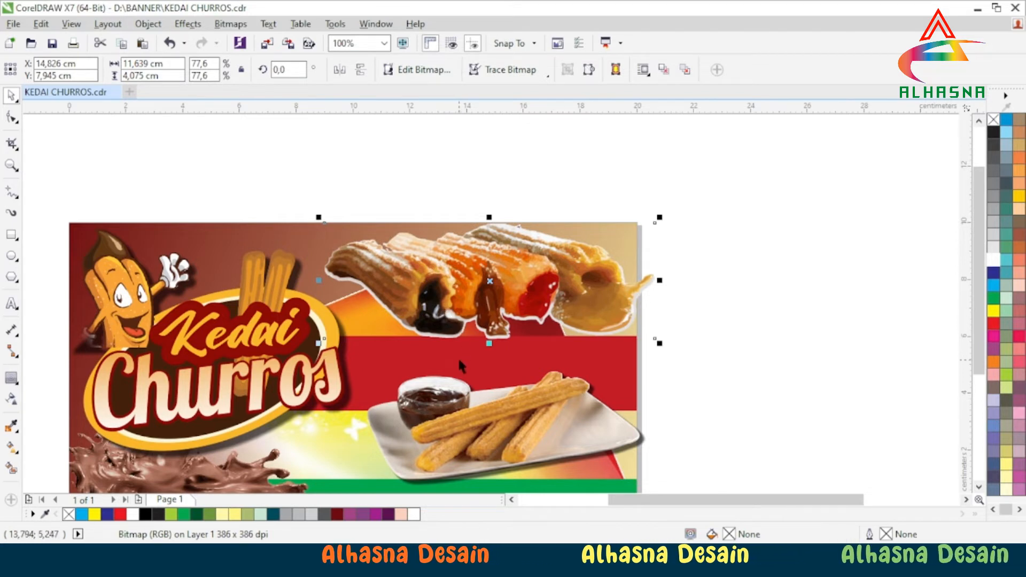
drag(468, 298, 468, 292)
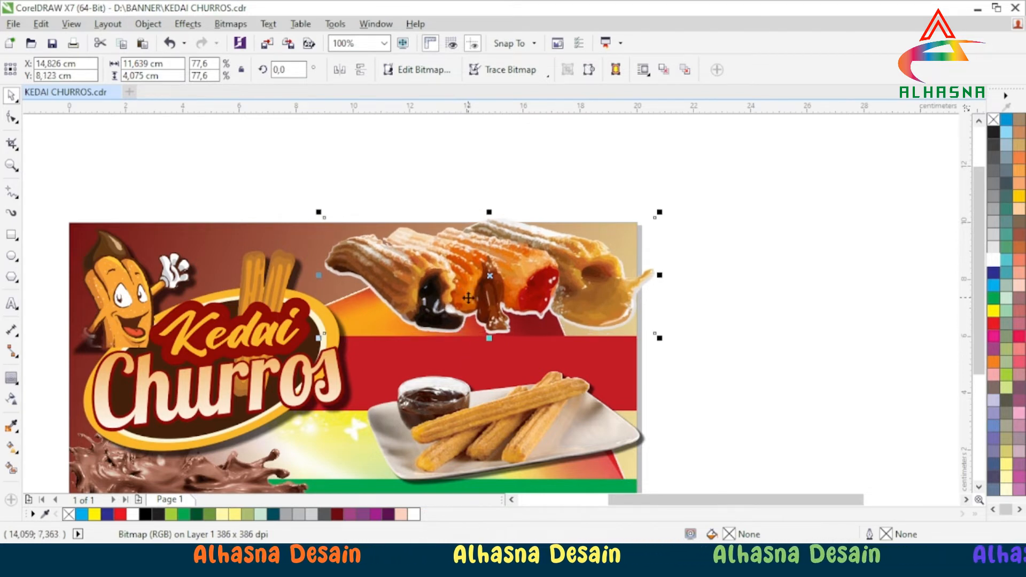
click(821, 331)
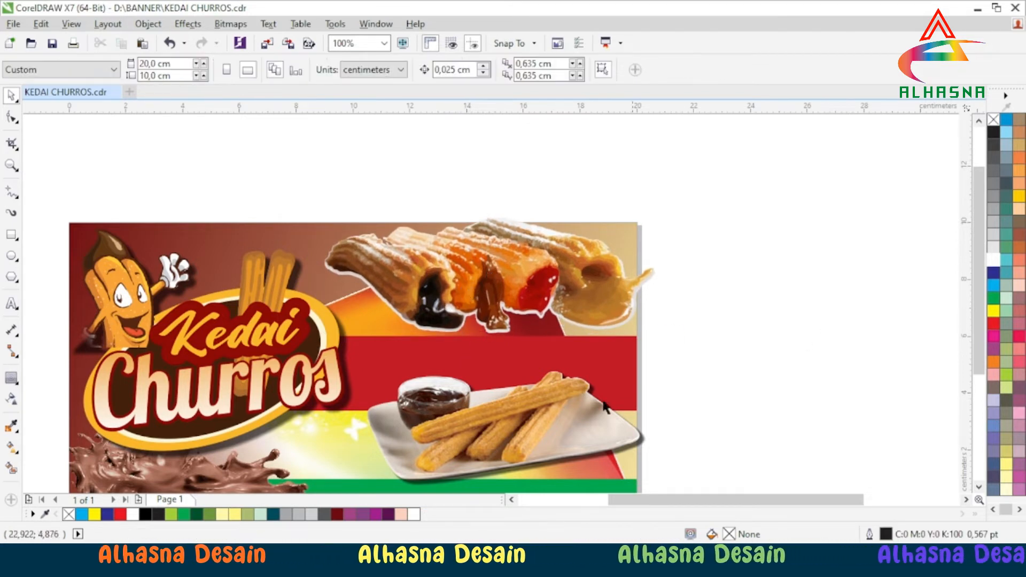
Edit the gradient frame's PowerClip contents, raise the red bar to about Y 5.28 cm, and finish editing
click(383, 358)
scroll(445, 318, down, 2)
scroll(394, 411, up, 2)
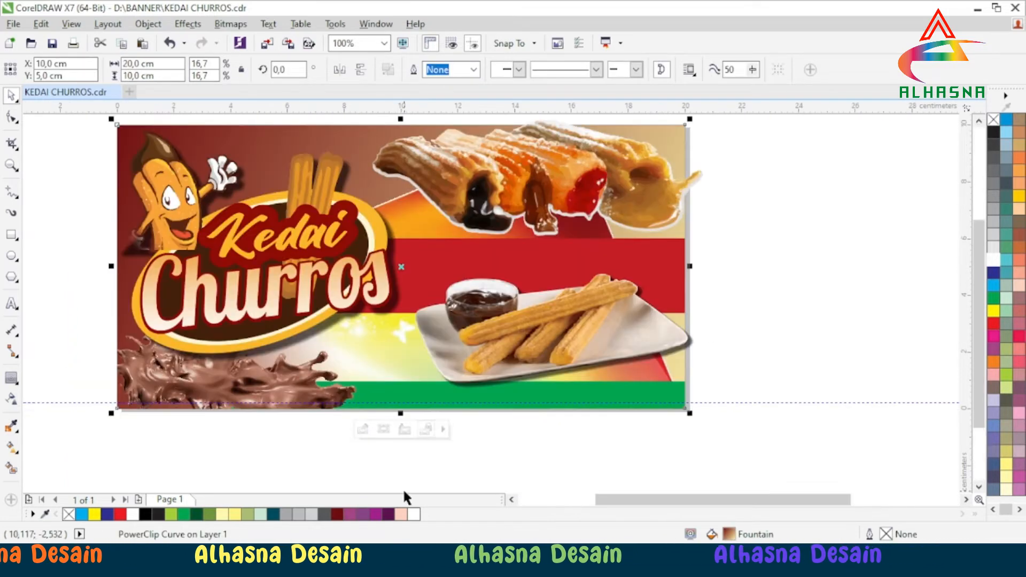
click(362, 428)
scroll(442, 267, up, 1)
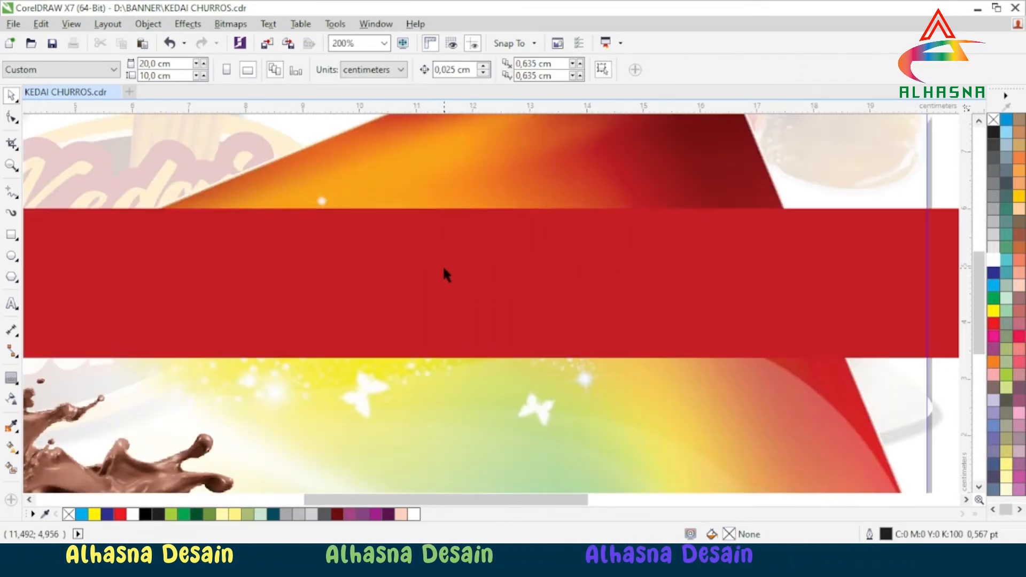
scroll(442, 270, down, 1)
click(481, 278)
drag(483, 282, 485, 281)
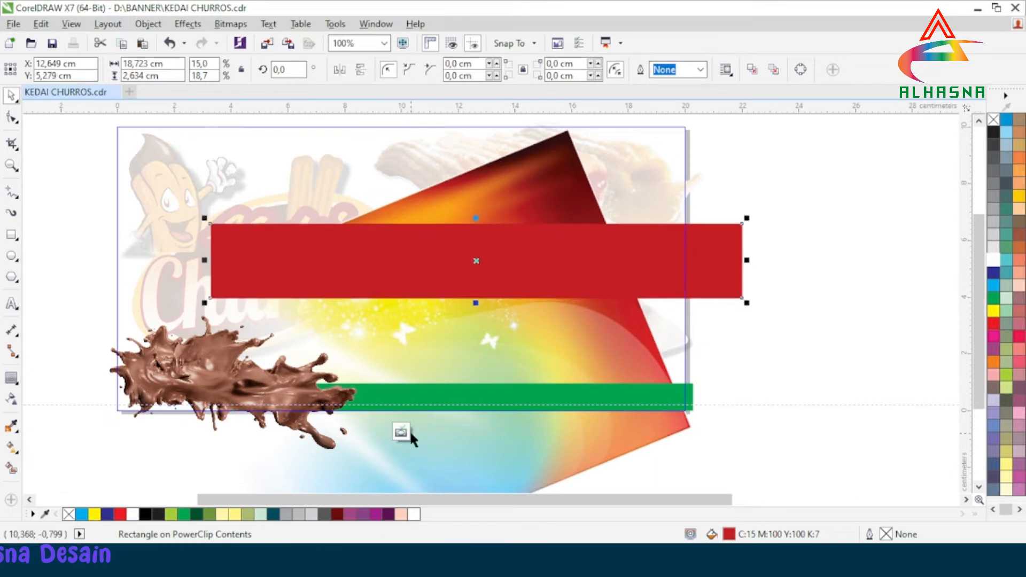
mouse_move(408, 432)
click(362, 431)
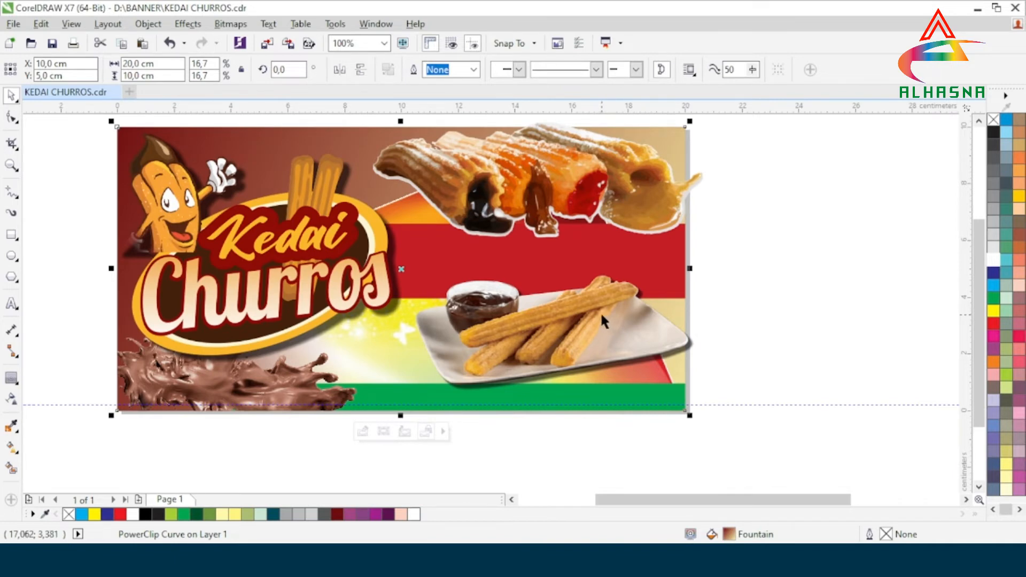
Shift the filled churros picture left to about X 14.4, Y 8.1 cm so it ends at the banner's right edge
scroll(598, 308, down, 2)
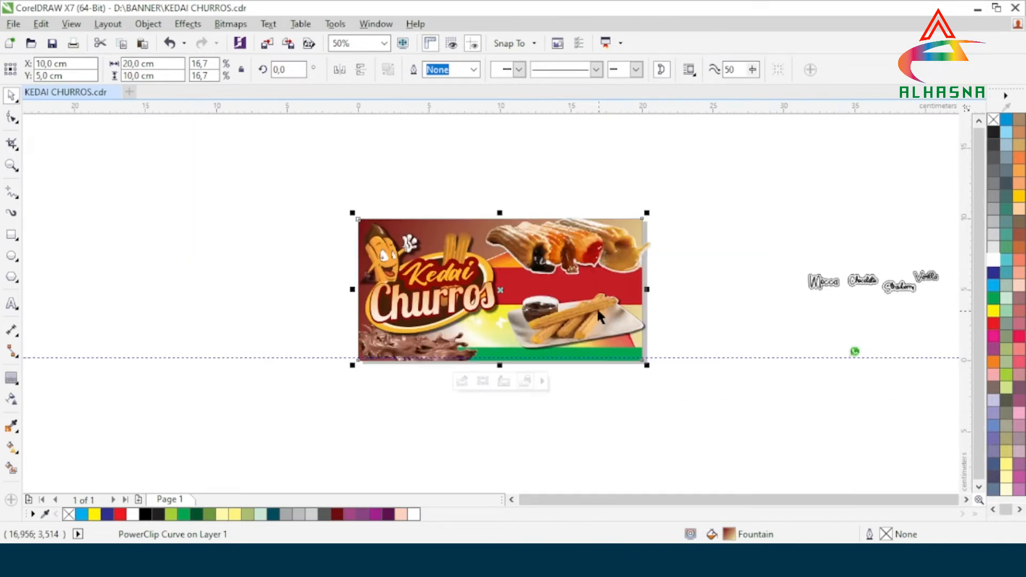
scroll(588, 271, up, 2)
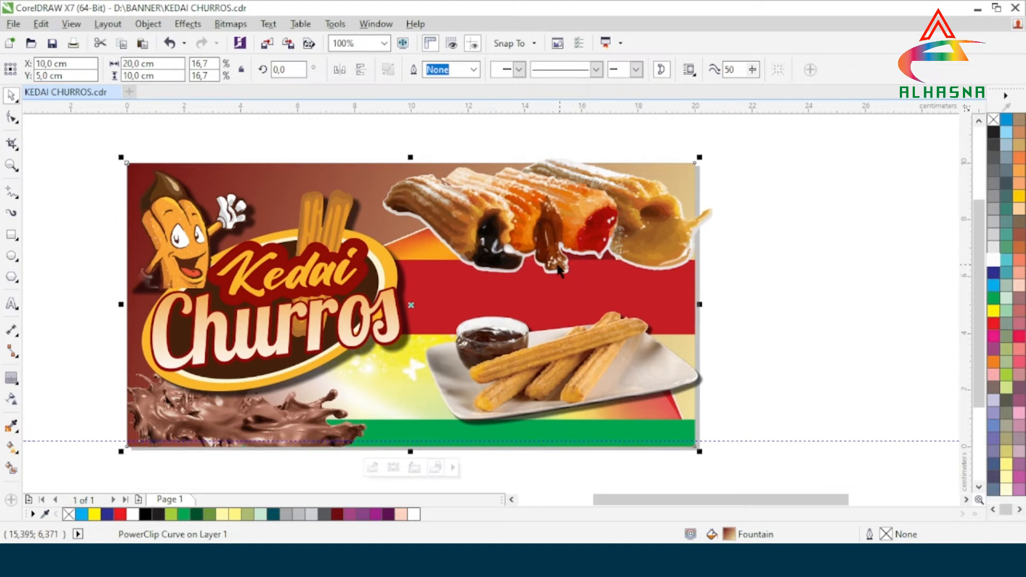
scroll(443, 271, up, 2)
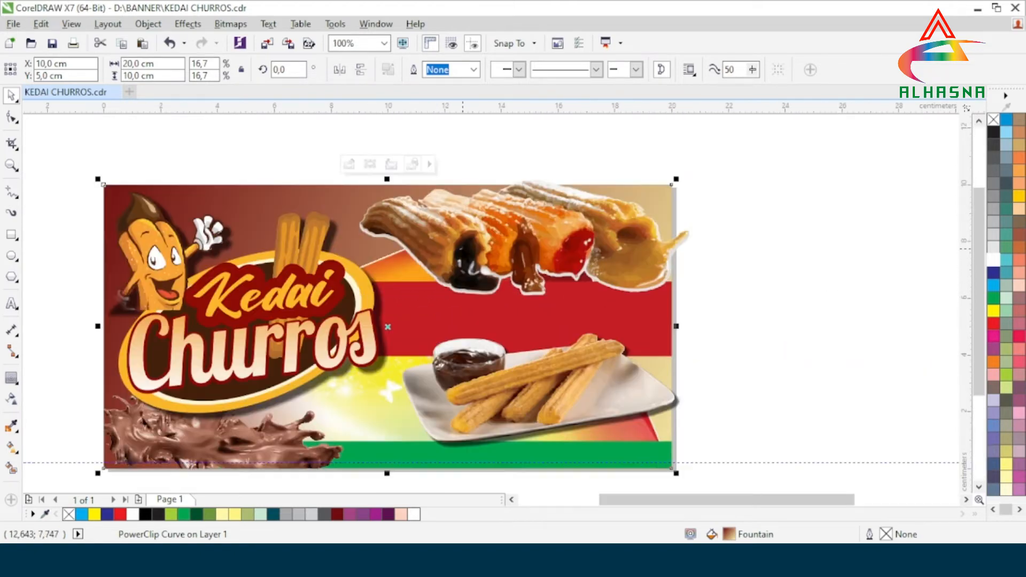
ctrl+click(488, 235)
drag(488, 235, 476, 237)
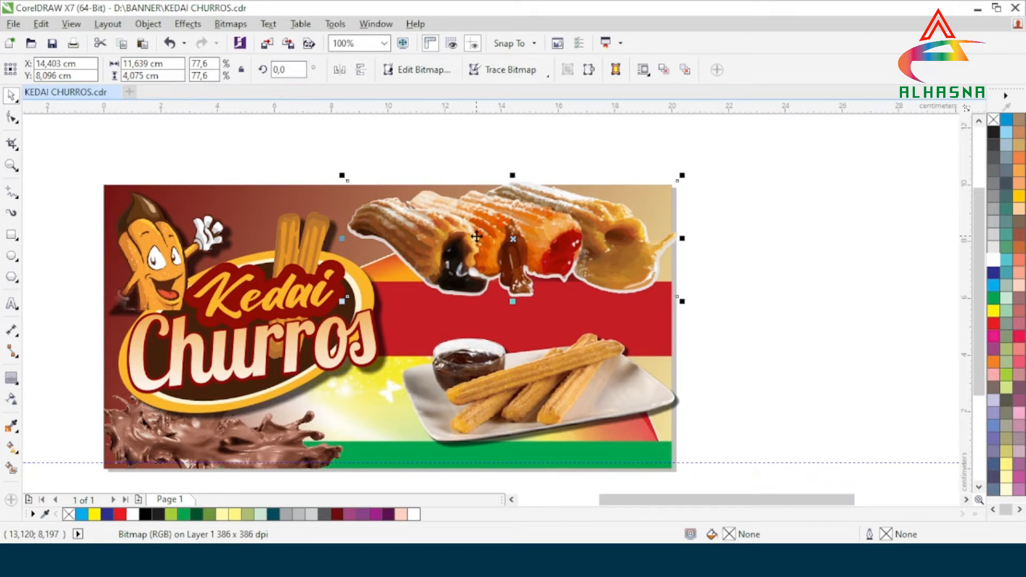
Try to PowerClip the filled churros picture using the logo group as the container, and undo the clip
right_click(476, 236)
click(339, 161)
click(236, 201)
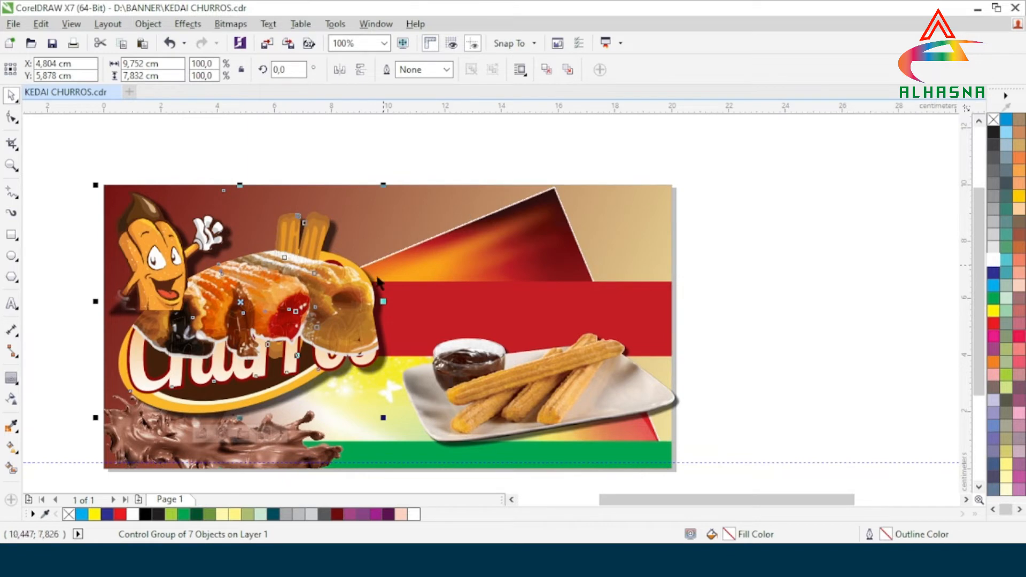
scroll(376, 443, down, 1)
scroll(407, 441, up, 1)
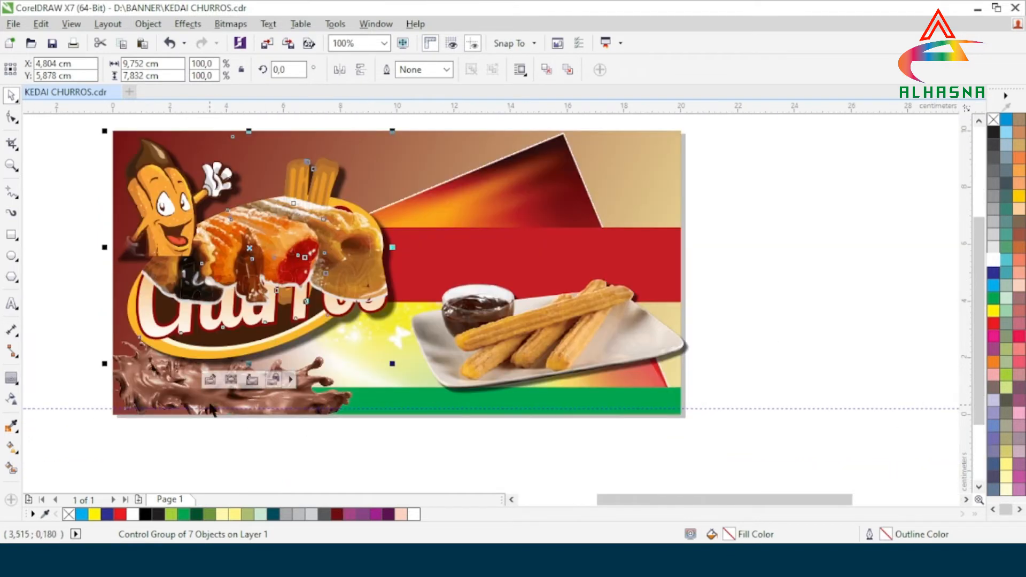
click(209, 380)
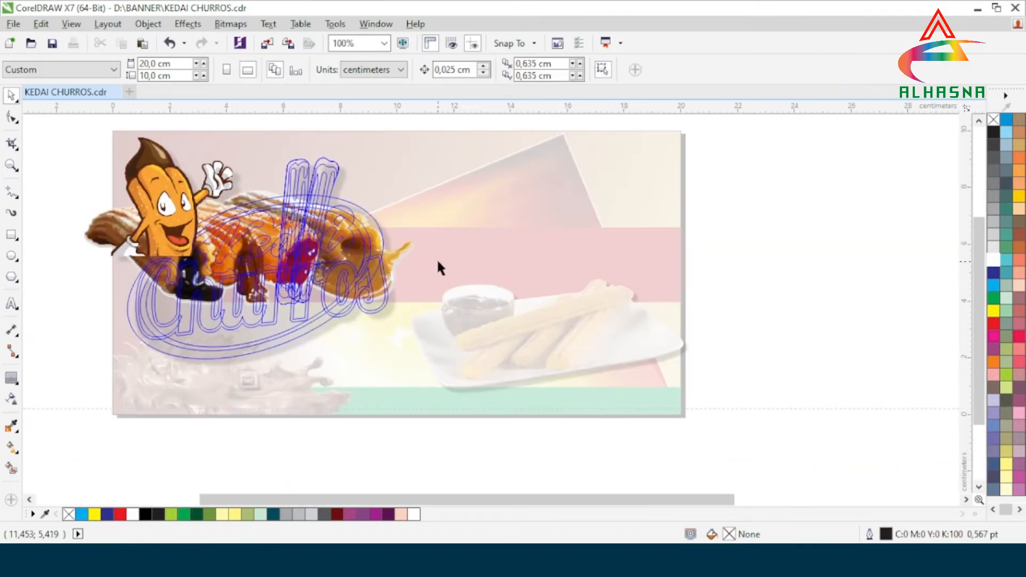
key(ctrl+z)
key(ctrl+z)
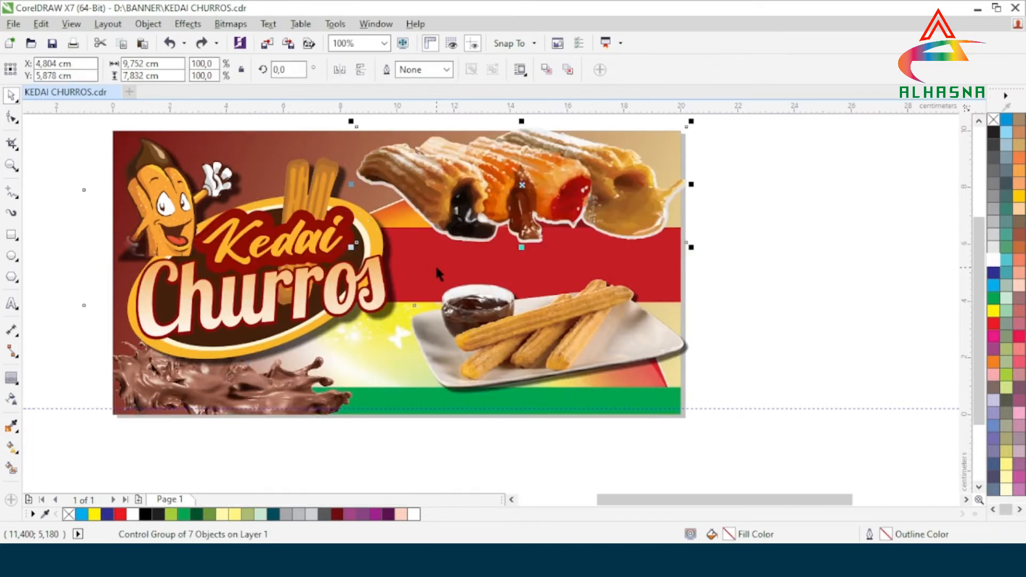
PowerClip the filled churros picture inside the banner's background frame and deselect it
right_click(553, 171)
click(585, 132)
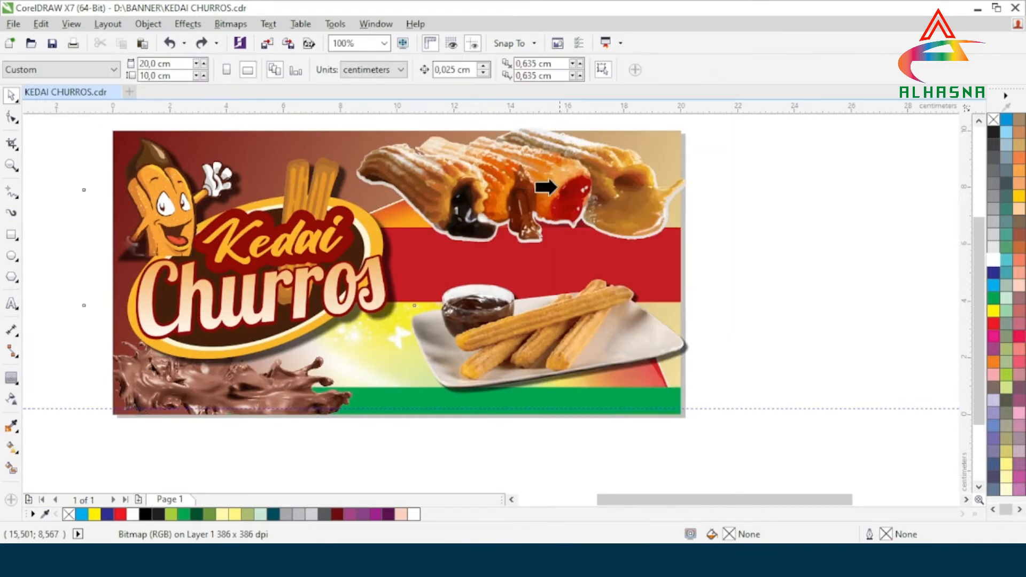
click(381, 400)
click(790, 217)
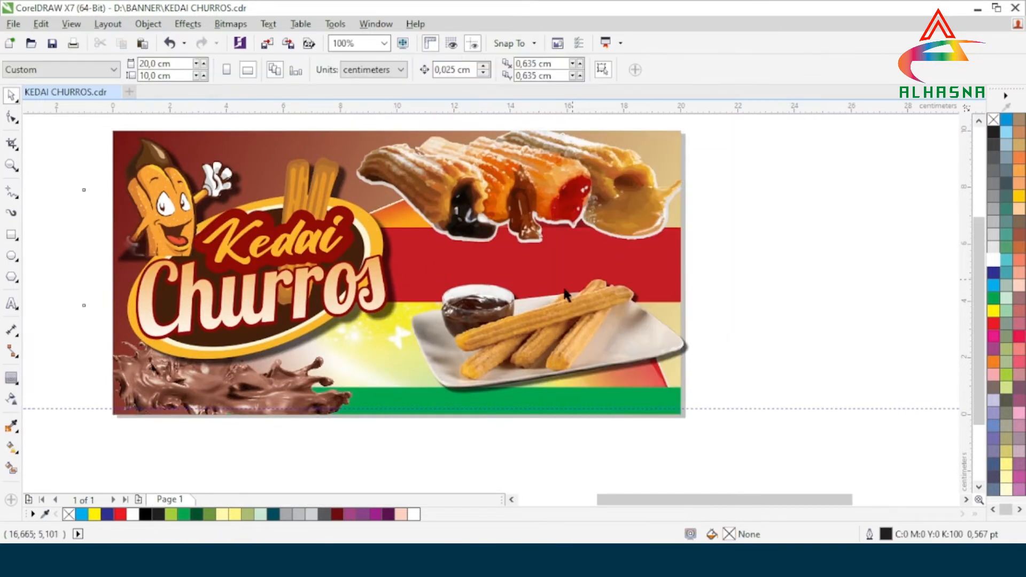
Nudge the churros plate picture left to about X 15.1 cm so it stays within the banner's edge, and deselect it
scroll(484, 328, down, 2)
scroll(509, 343, down, 2)
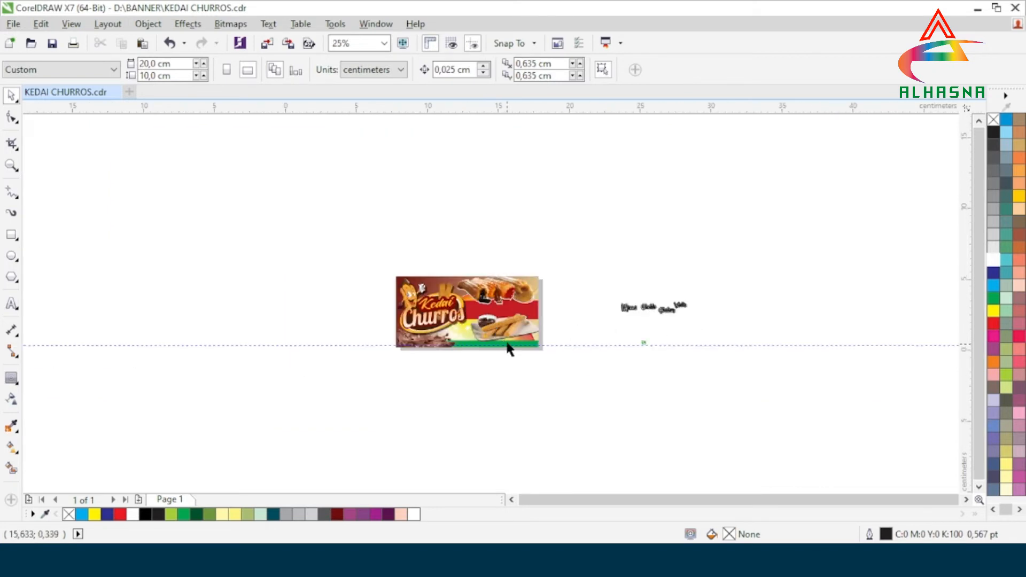
scroll(510, 344, up, 4)
click(505, 282)
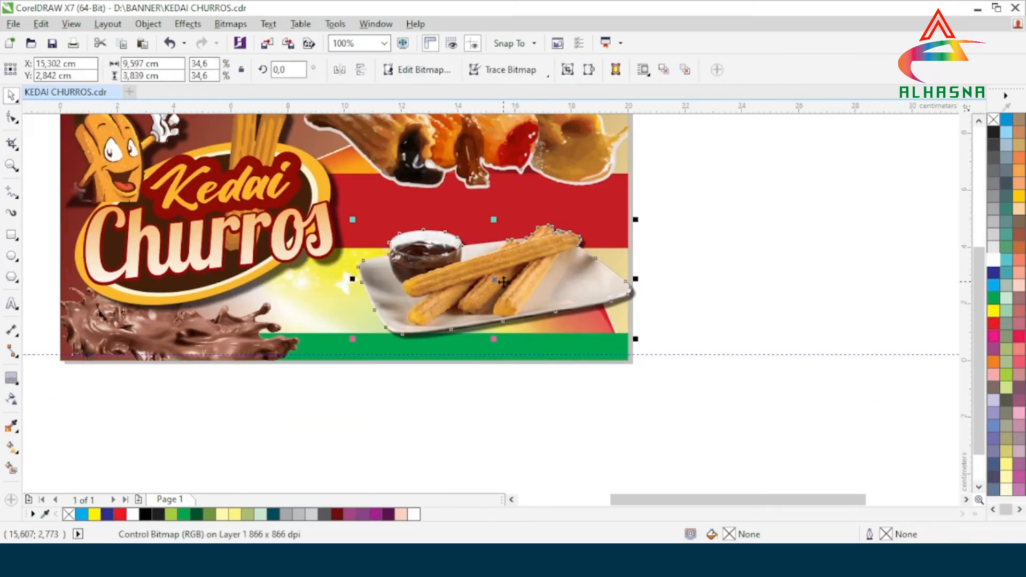
key(Left)
key(Left)
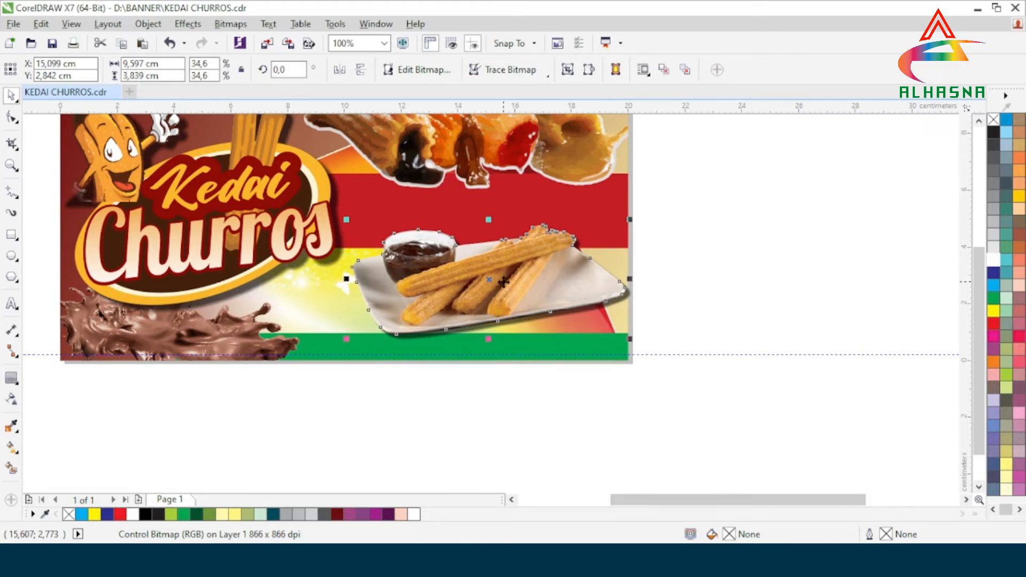
click(749, 277)
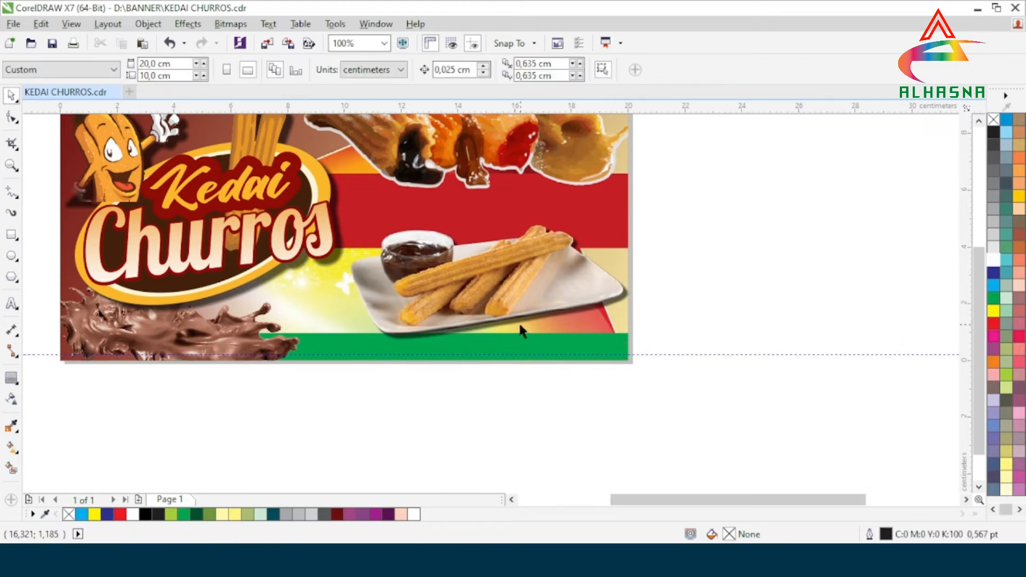
Move the flavour label group onto the red bar at about X 15.04, Y 5.31 cm and deselect it
scroll(513, 321, down, 1)
scroll(503, 299, up, 1)
scroll(501, 293, down, 1)
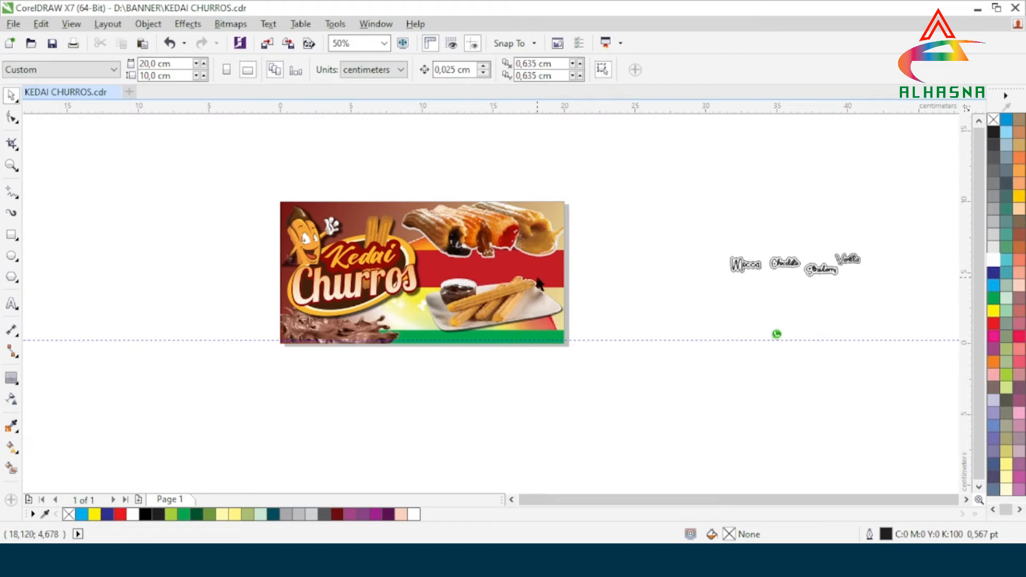
scroll(524, 251, up, 1)
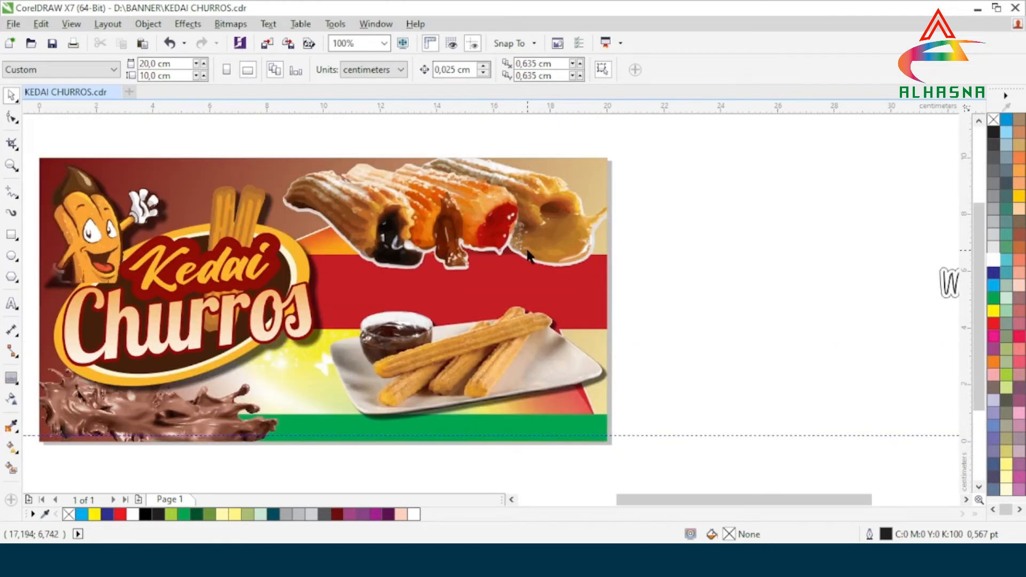
scroll(532, 257, down, 1)
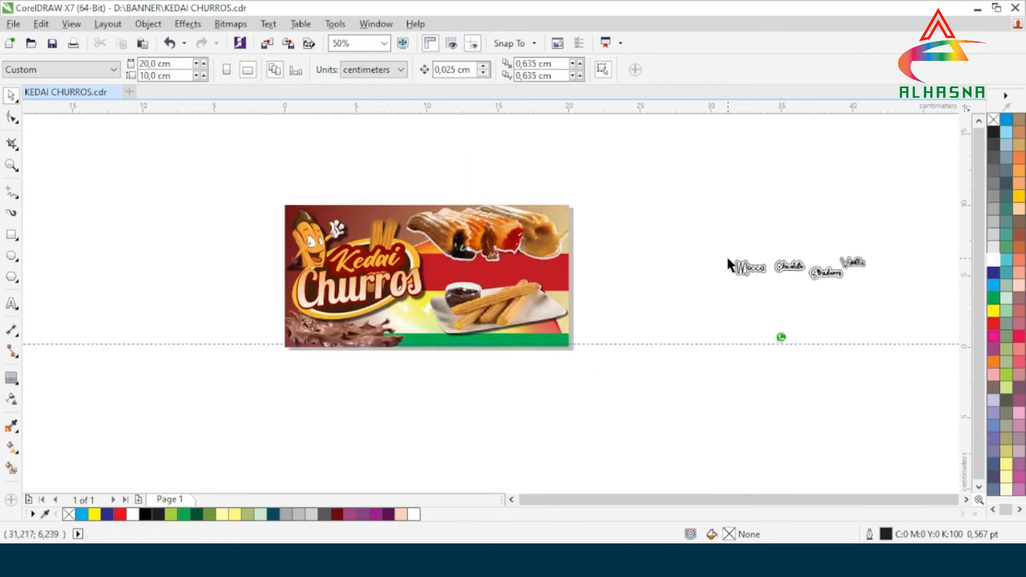
click(849, 273)
drag(849, 272, 463, 273)
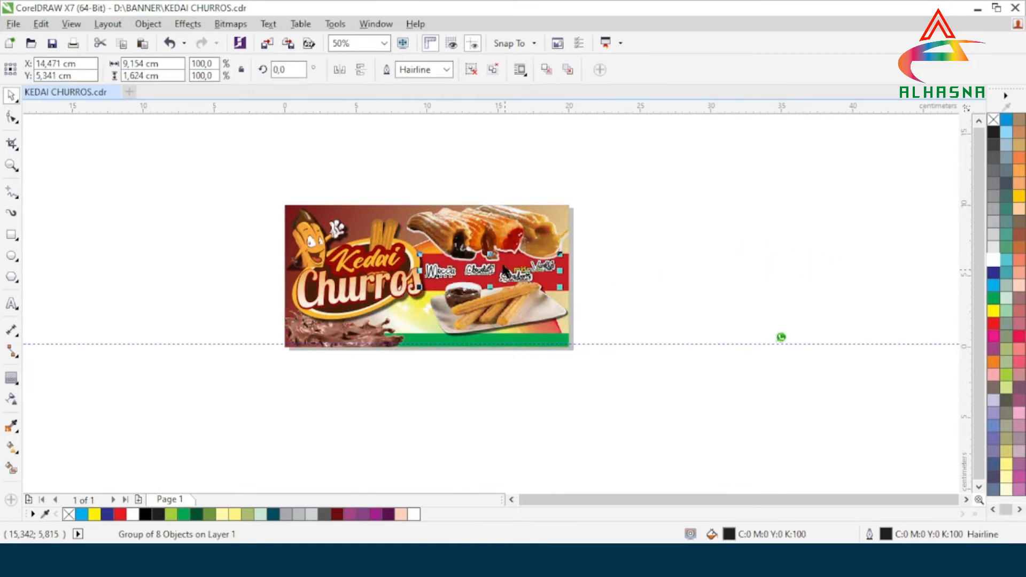
scroll(504, 266, up, 1)
scroll(504, 267, up, 1)
drag(457, 292, 485, 291)
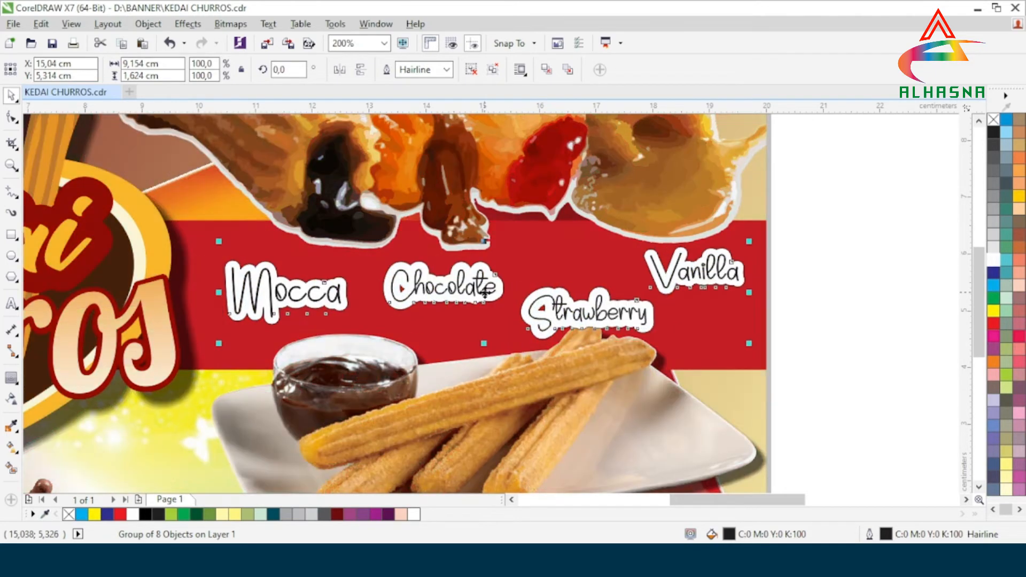
key(Escape)
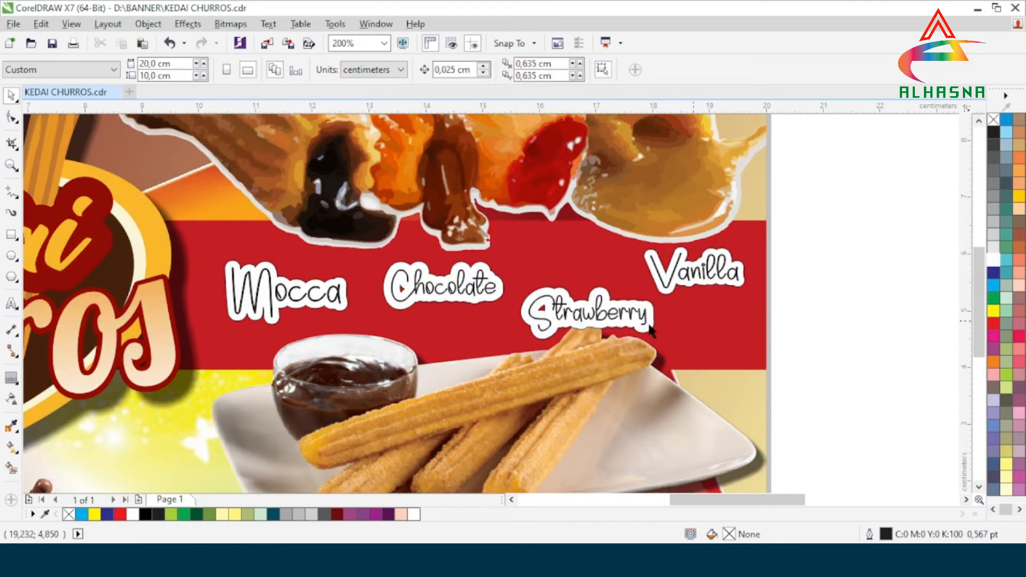
Move the price and WhatsApp contact group onto the green bar at about X 14.07, Y 0.55 cm and deselect it
scroll(344, 323, down, 2)
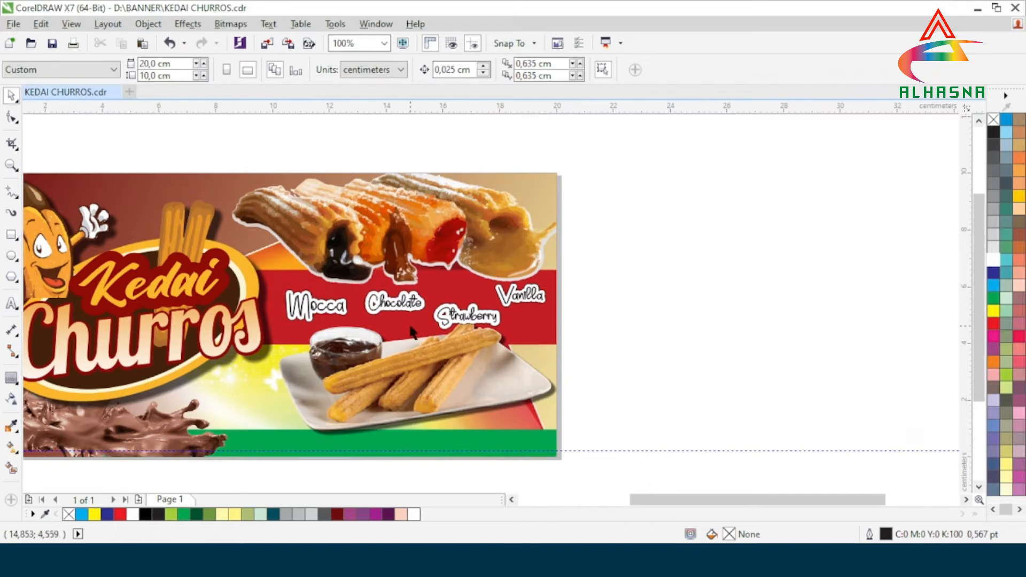
scroll(408, 344, down, 1)
scroll(411, 402, up, 1)
scroll(415, 410, down, 1)
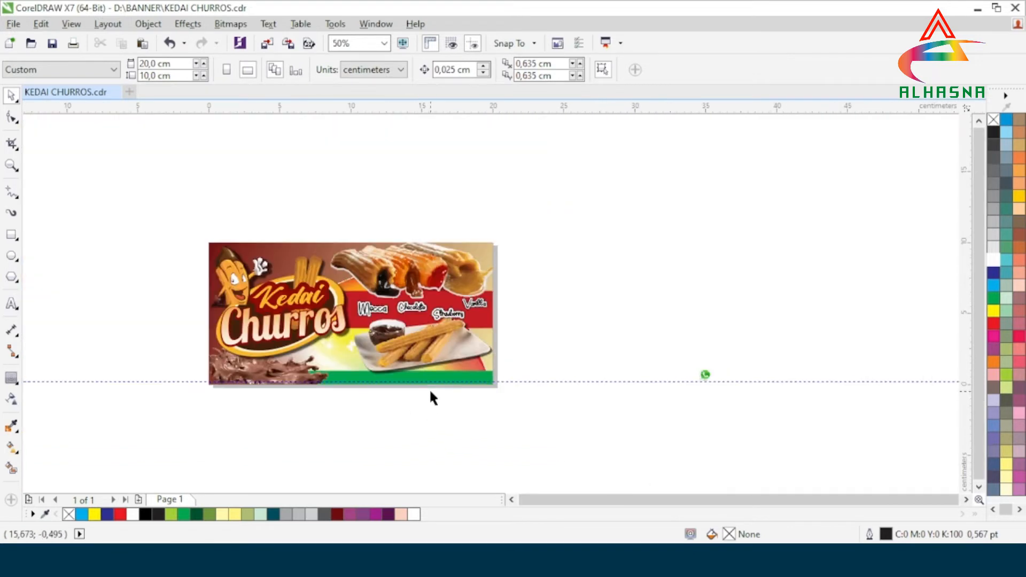
drag(858, 416, 524, 294)
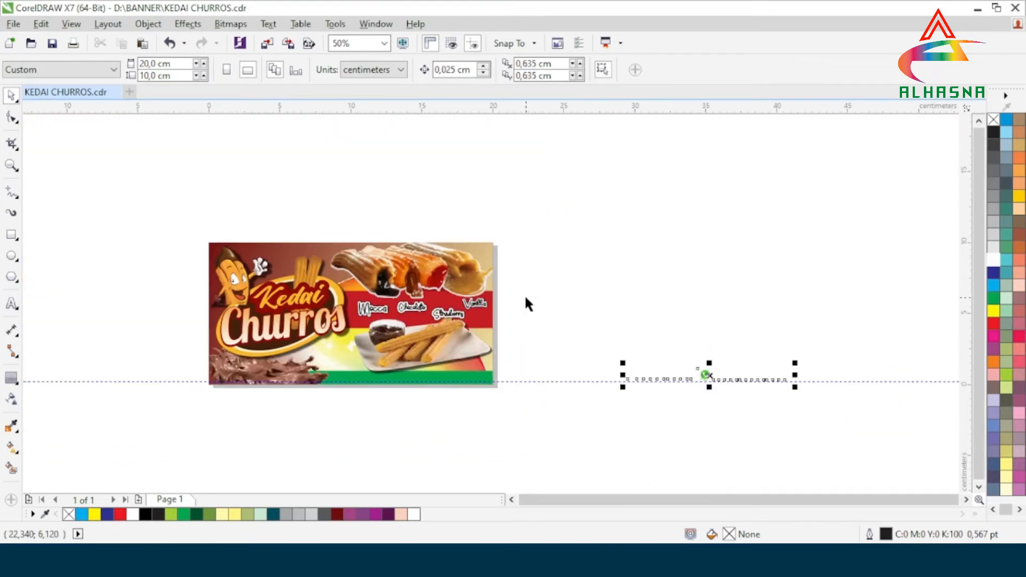
drag(709, 376, 413, 375)
scroll(392, 381, up, 1)
scroll(393, 384, up, 1)
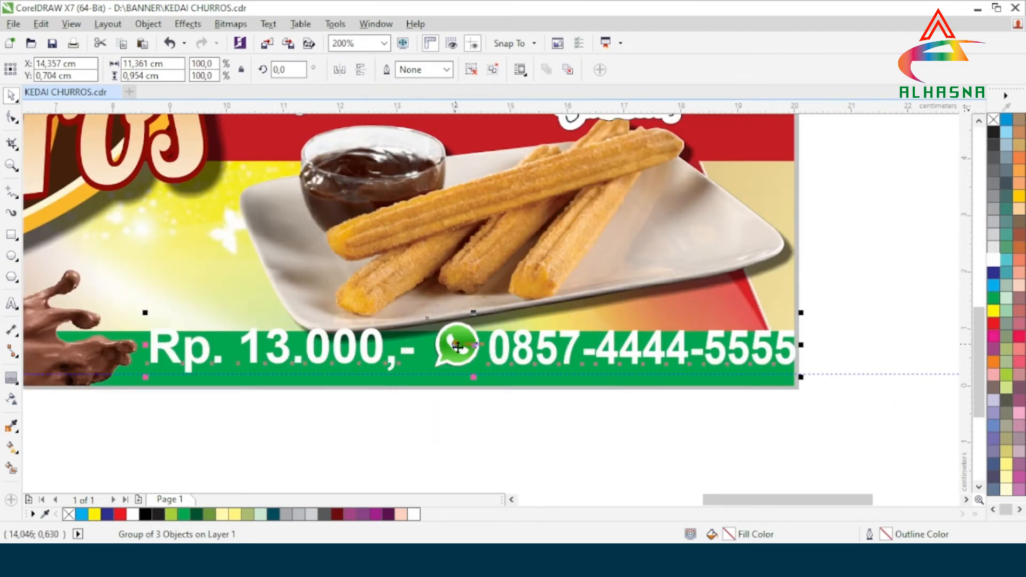
drag(473, 345, 456, 354)
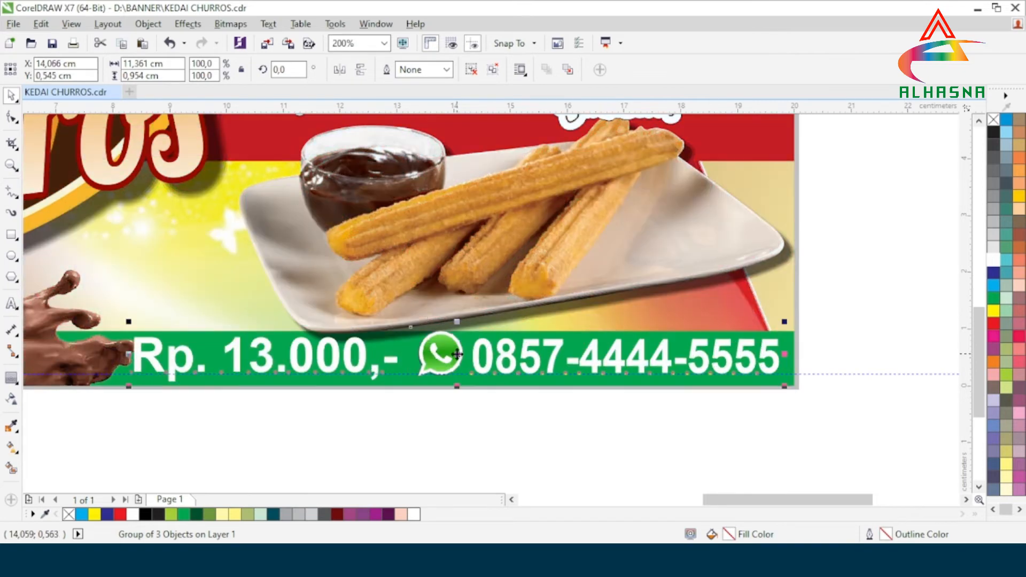
click(644, 420)
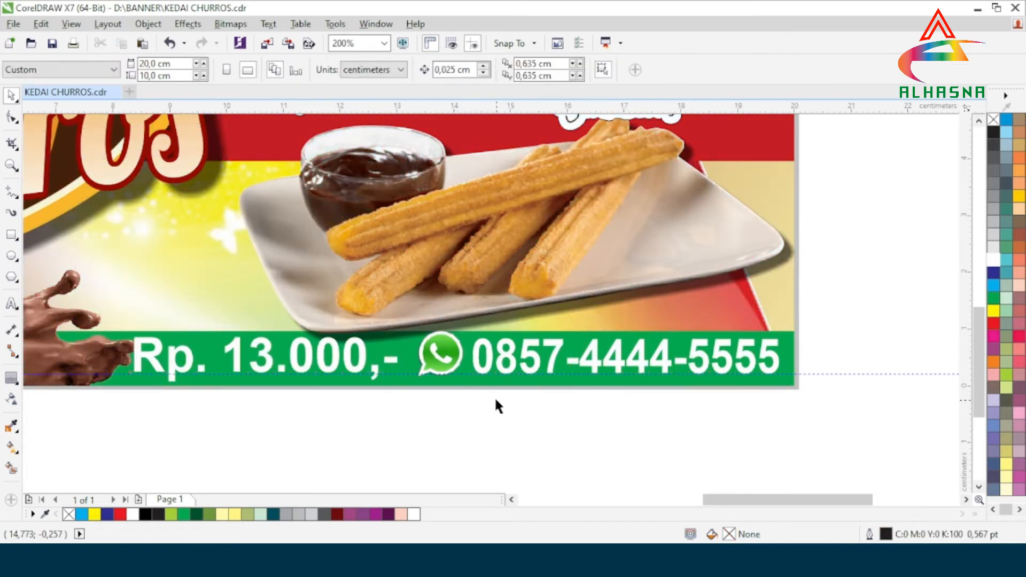
Examine the assembled banner as a whole and the price and contact line on the green bar up close
scroll(495, 406, down, 1)
scroll(436, 382, down, 1)
scroll(449, 387, up, 2)
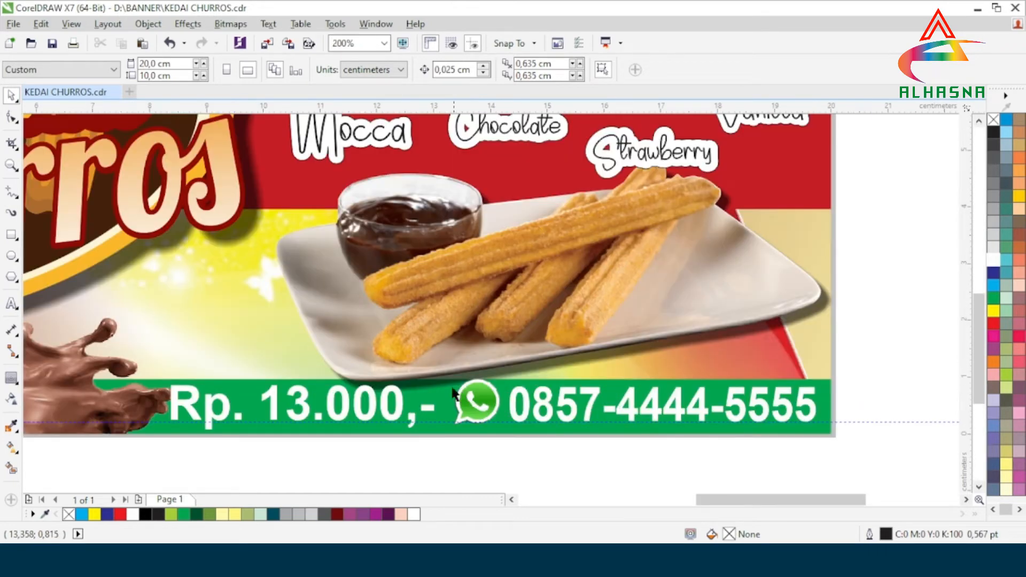
scroll(435, 382, down, 1)
scroll(437, 381, down, 1)
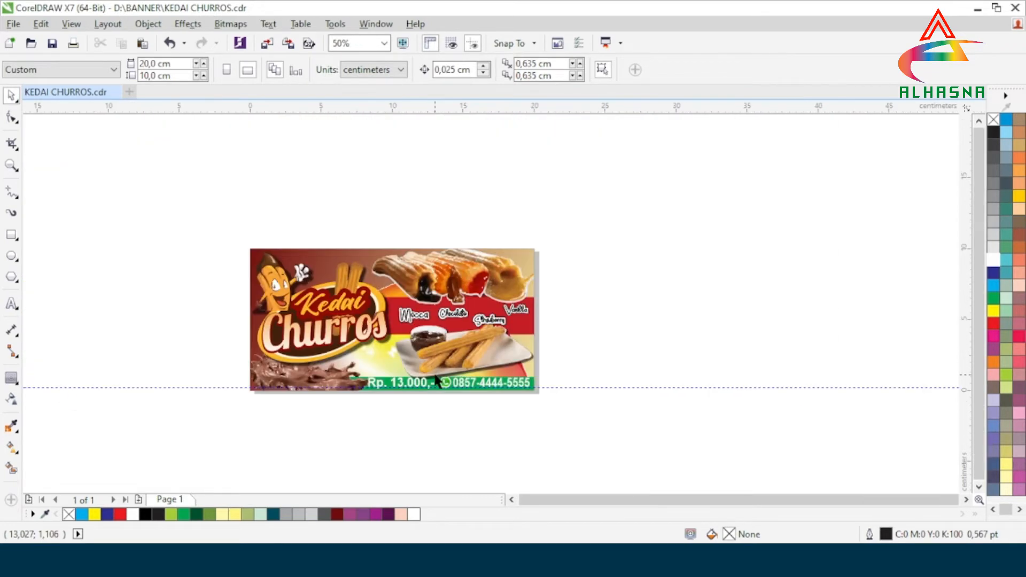
scroll(441, 277, up, 1)
scroll(527, 361, down, 1)
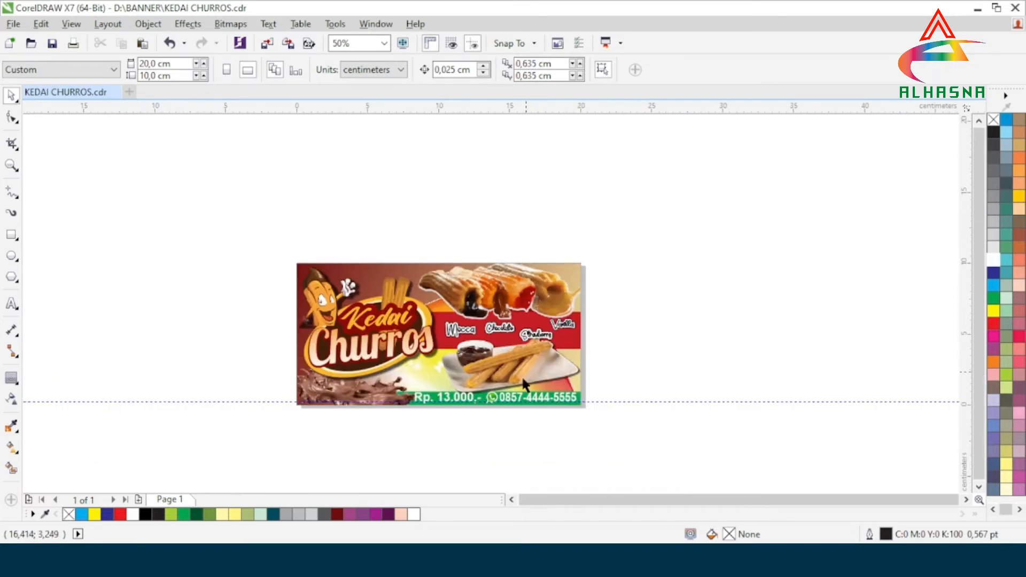
scroll(499, 385, up, 1)
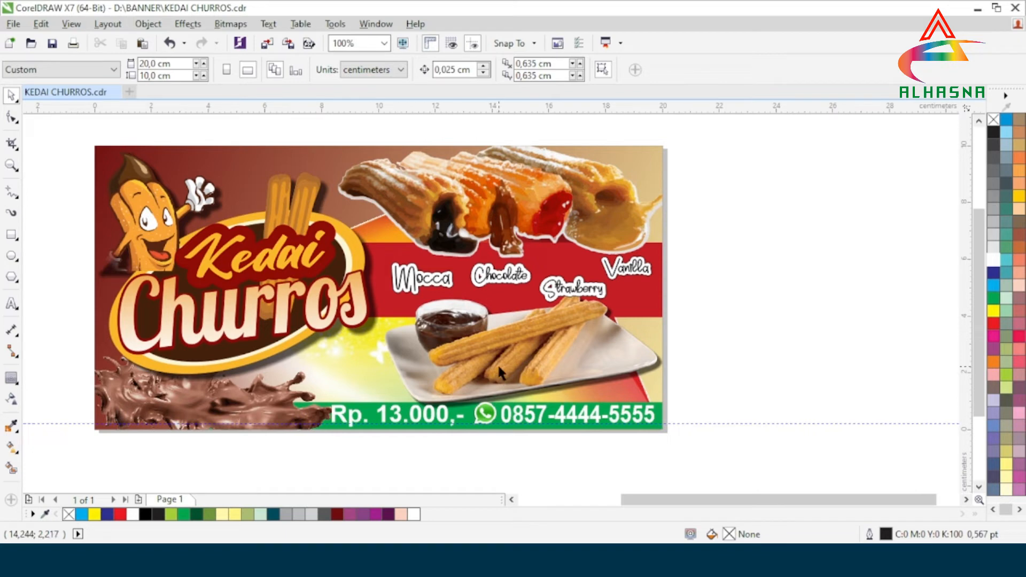
Ungroup the flavour label group on the red bar and clear the selection
scroll(551, 290, up, 1)
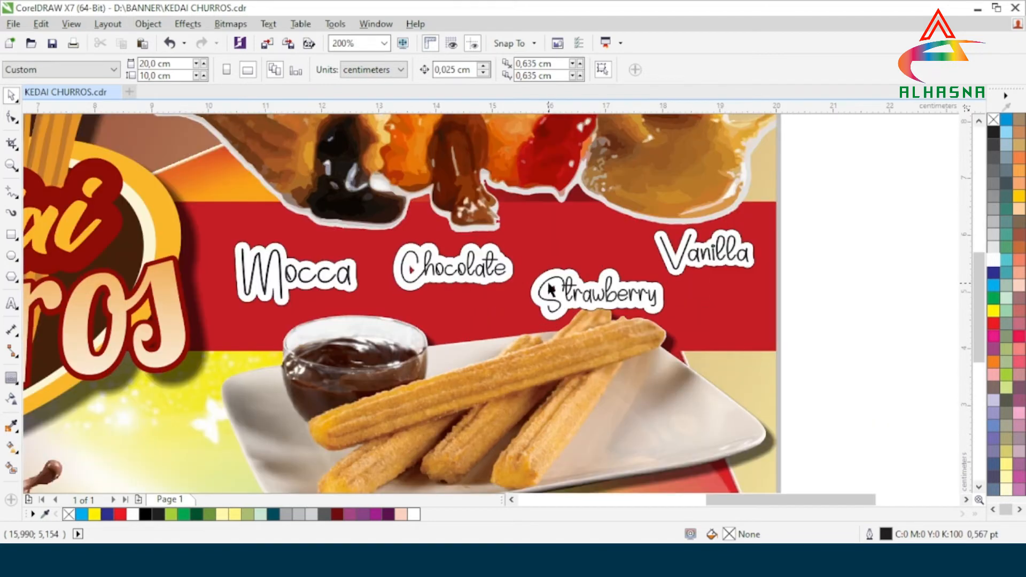
click(441, 272)
right_click(435, 270)
click(462, 230)
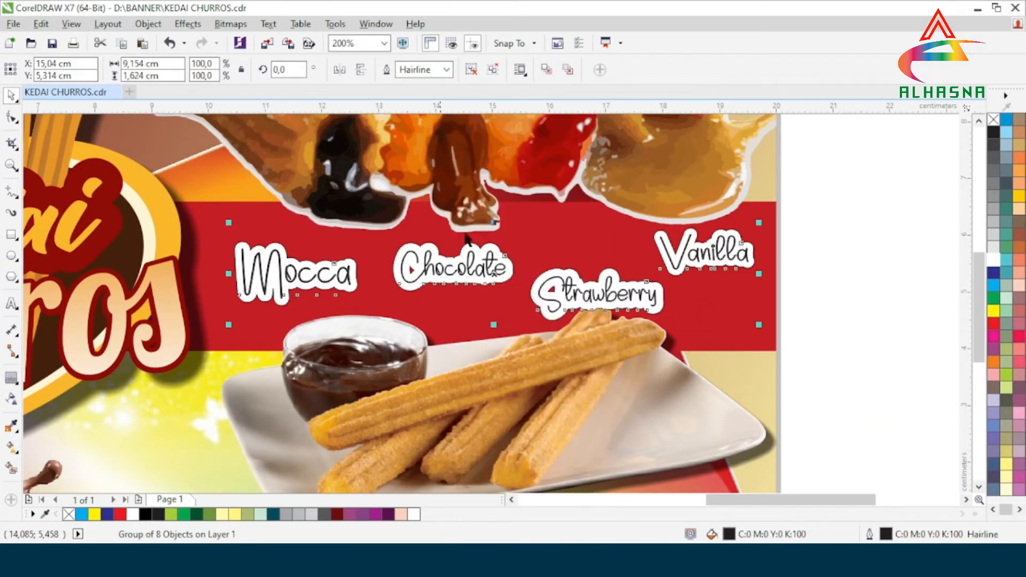
click(879, 319)
Select the ending "cca" of the Mocca label's text and retype it with the Text tool
click(299, 274)
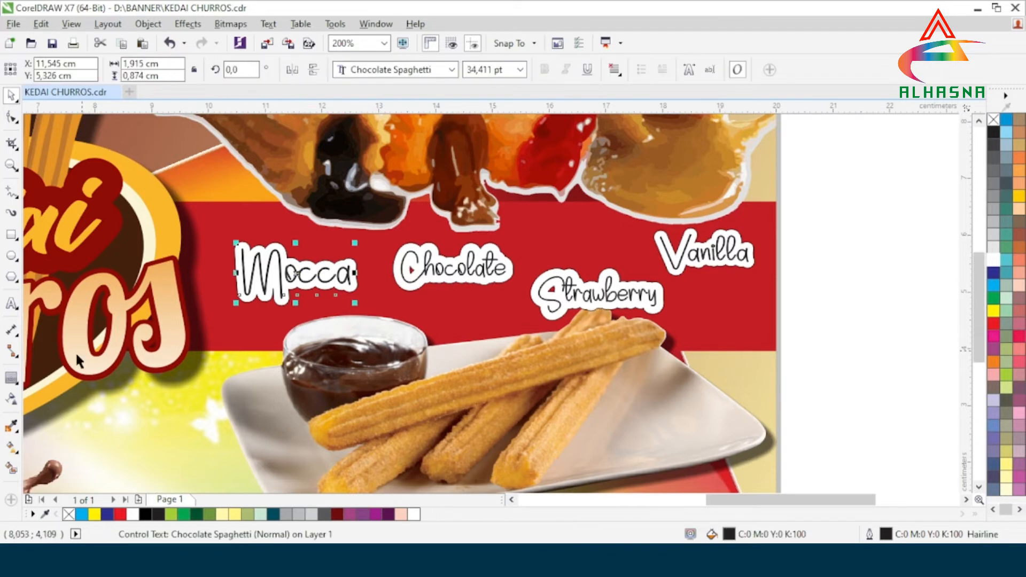
click(11, 304)
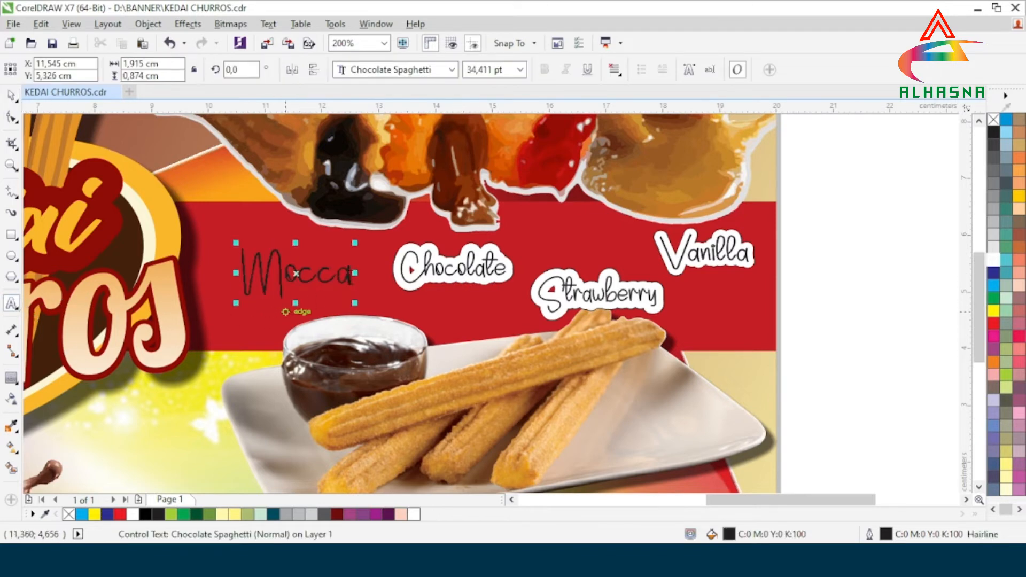
key(shift+Left)
key(shift+Left)
key(shift+Left)
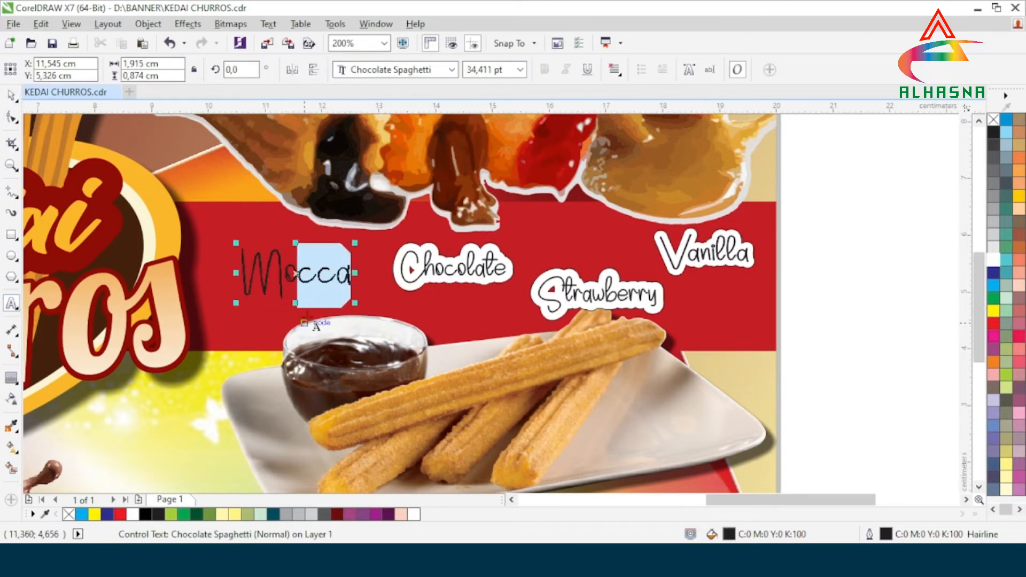
text(c)
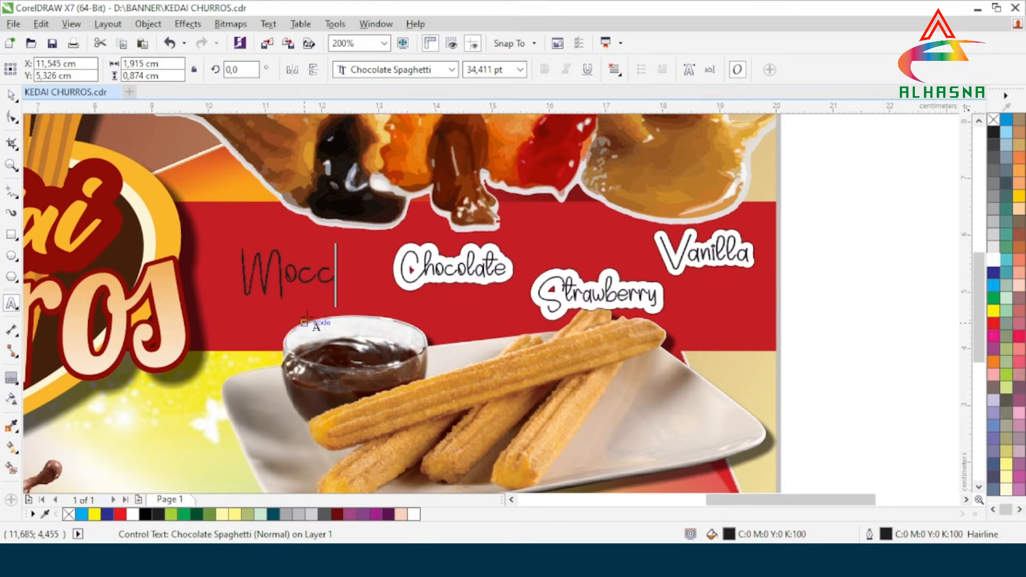
click(11, 95)
Delete the ending of the Chocolate label's text back to "Choco" and retype "late"
click(458, 277)
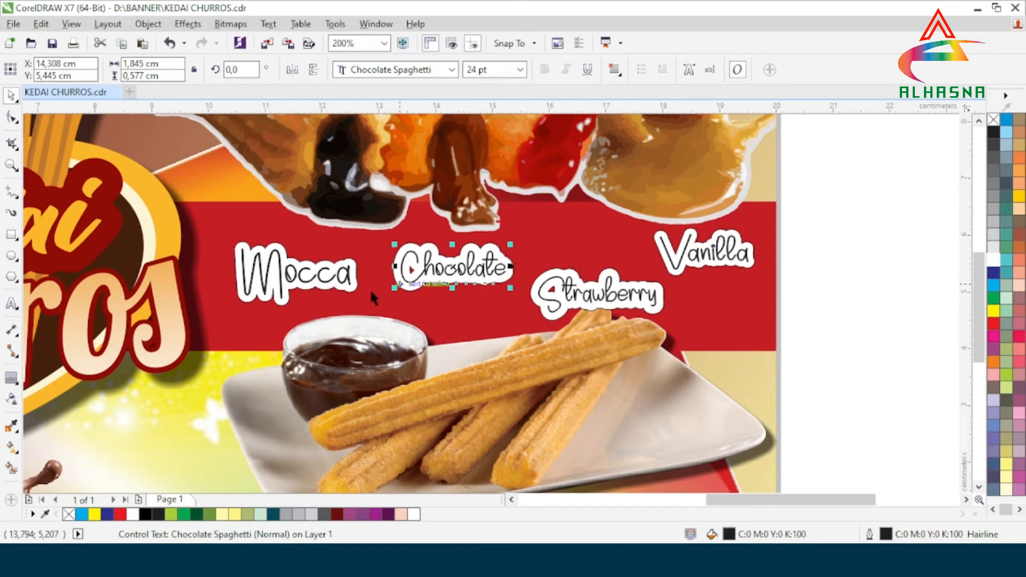
click(11, 303)
click(505, 267)
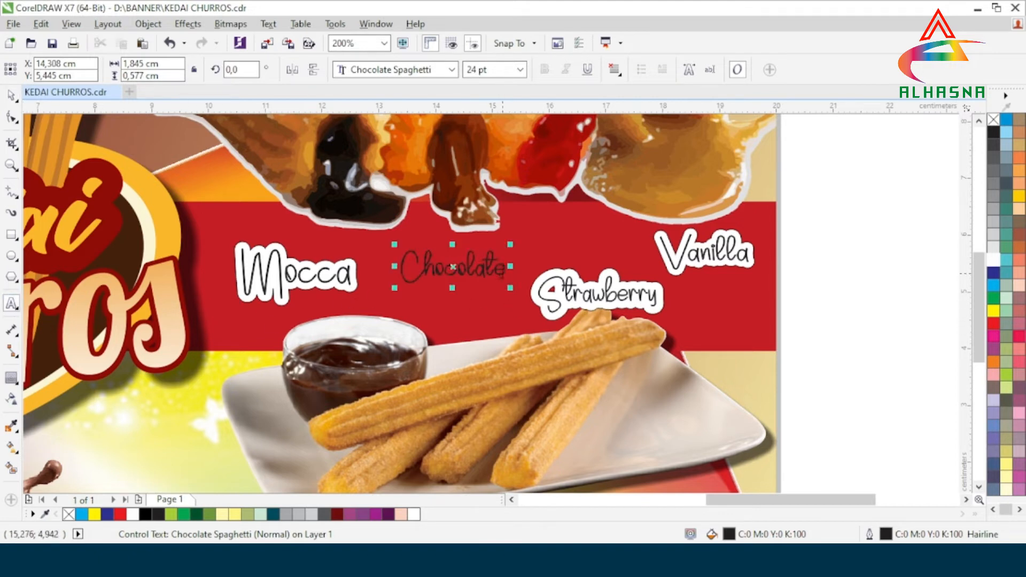
key(BackSpace)
key(BackSpace)
key(BackSpace)
key(BackSpace)
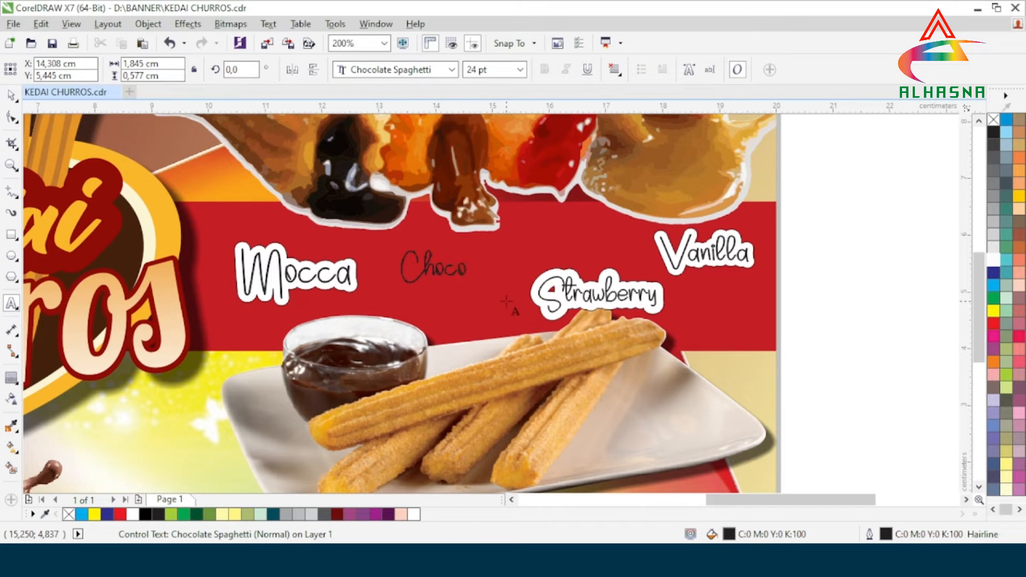
text(late)
key(ctrl+space)
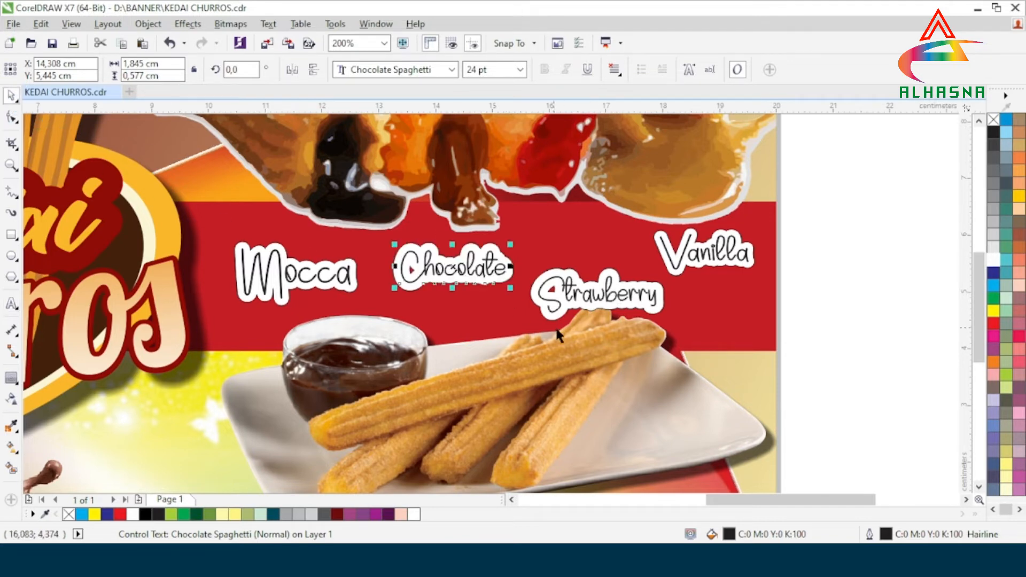
Delete the ending of the Strawberry label's text back to "Strawb" and retype "erry" with the Text tool
scroll(666, 318, up, 2)
click(552, 279)
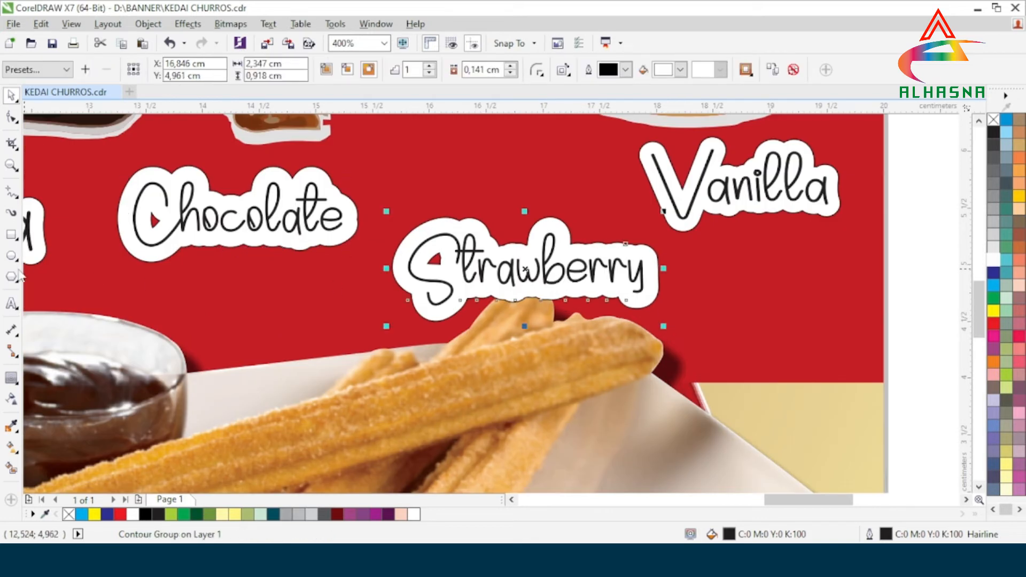
click(10, 303)
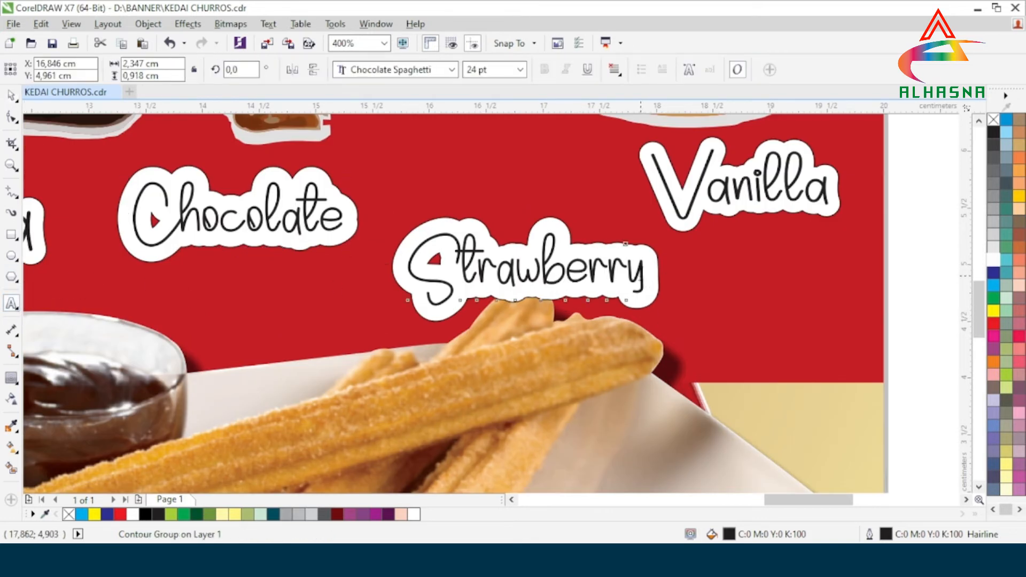
click(644, 270)
key(BackSpace)
key(BackSpace)
key(BackSpace)
key(BackSpace)
text(err)
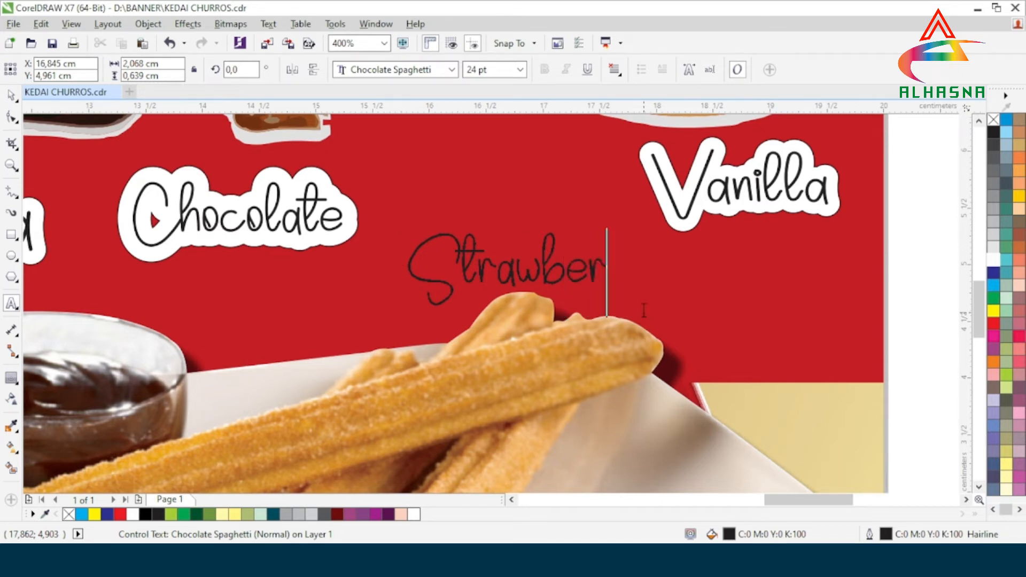
text(y)
key(ctrl+space)
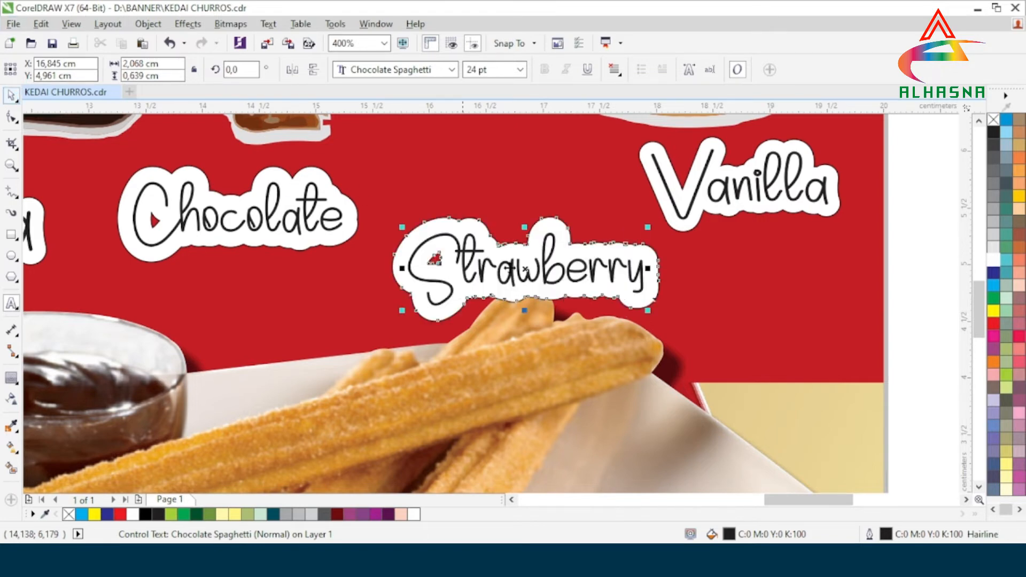
Select "anilla" in the Vanilla label's text, retype it with the Text tool and clear the selection
scroll(482, 315, down, 2)
click(631, 250)
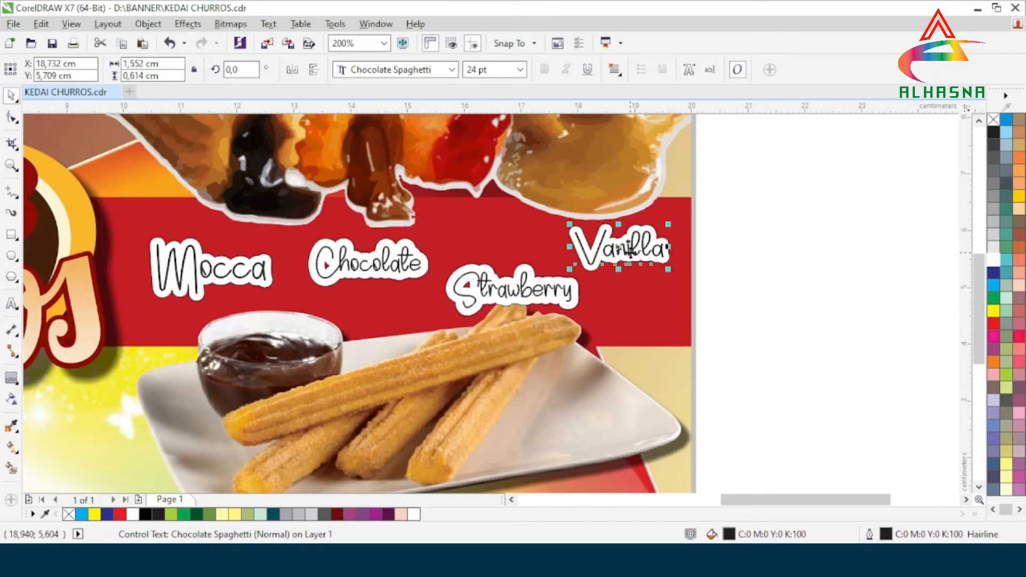
click(11, 303)
scroll(664, 255, up, 1)
drag(668, 251, 555, 250)
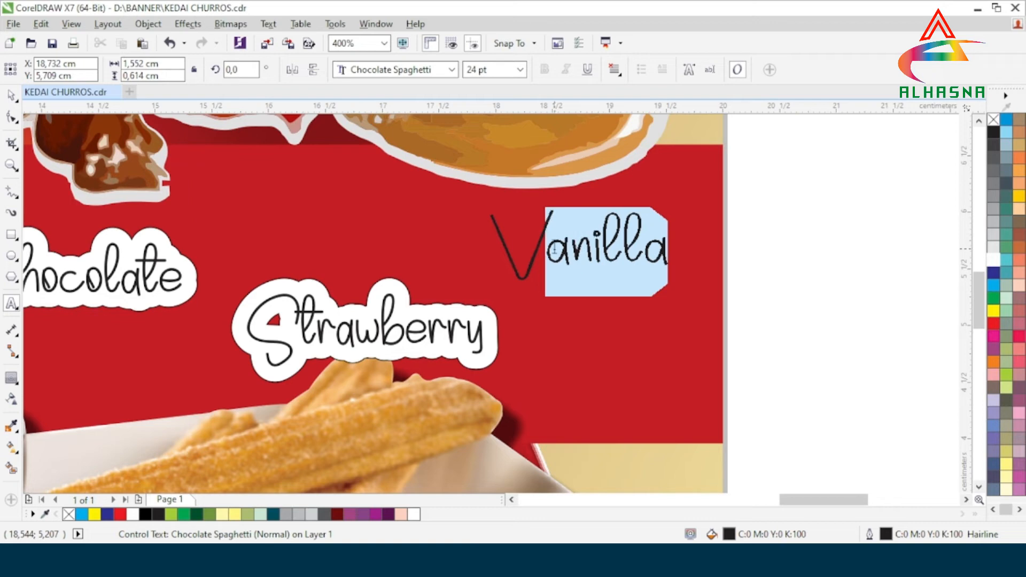
text(ani)
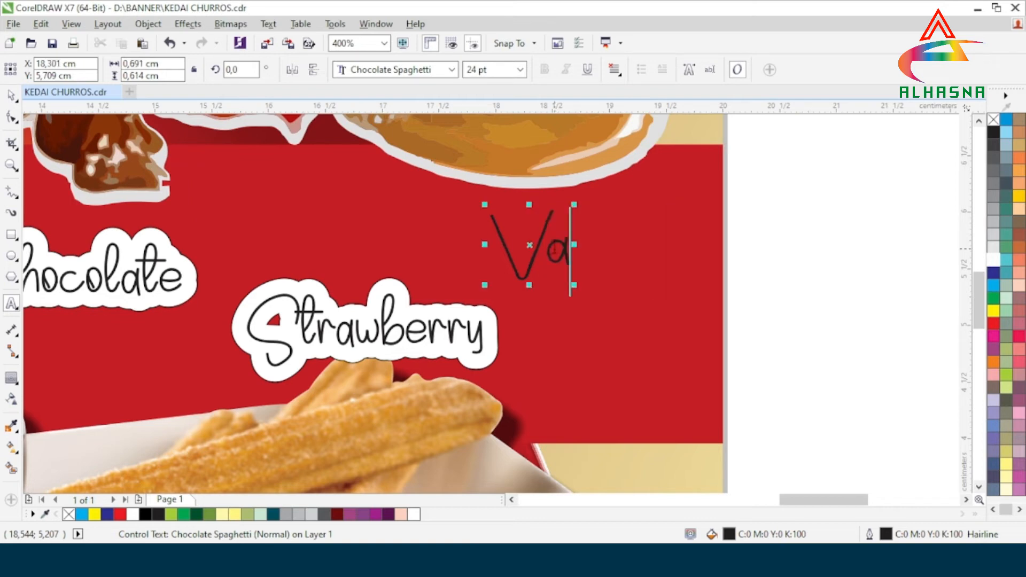
text(lla)
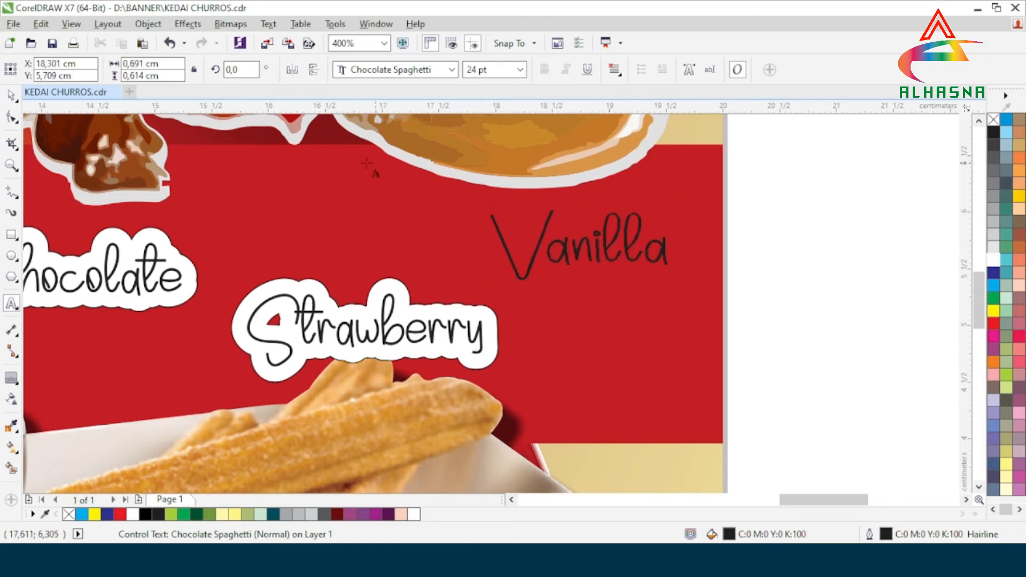
click(10, 95)
scroll(658, 332, down, 2)
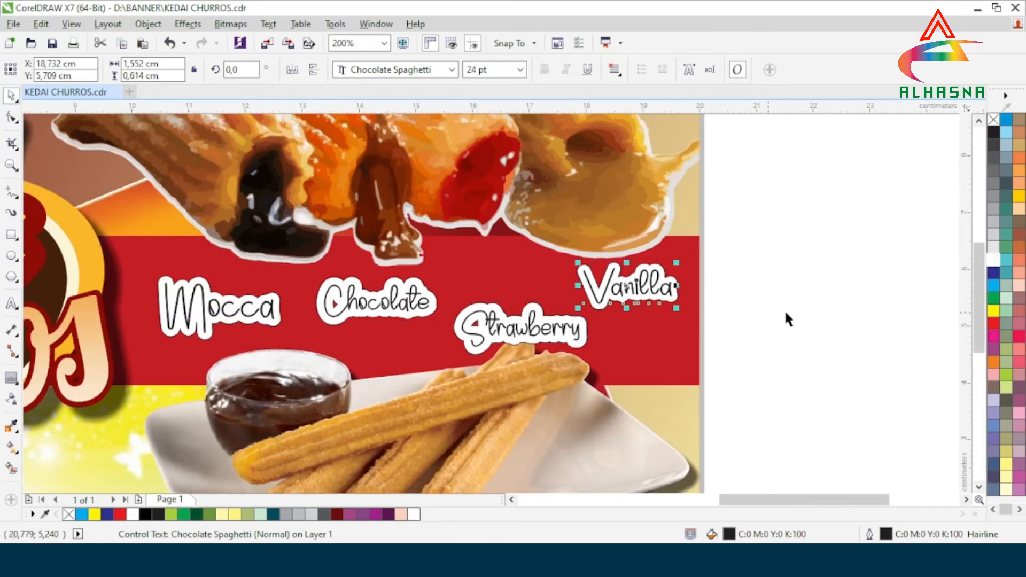
click(784, 309)
Ungroup the price and contact line on the green bar and clear the selection
scroll(615, 288, down, 2)
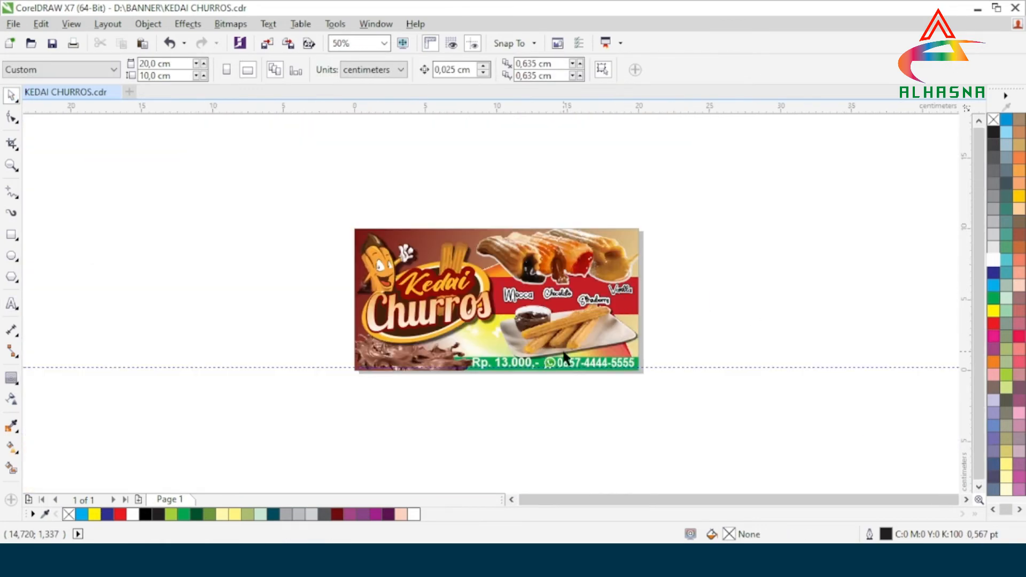
scroll(567, 342, up, 1)
scroll(448, 403, up, 1)
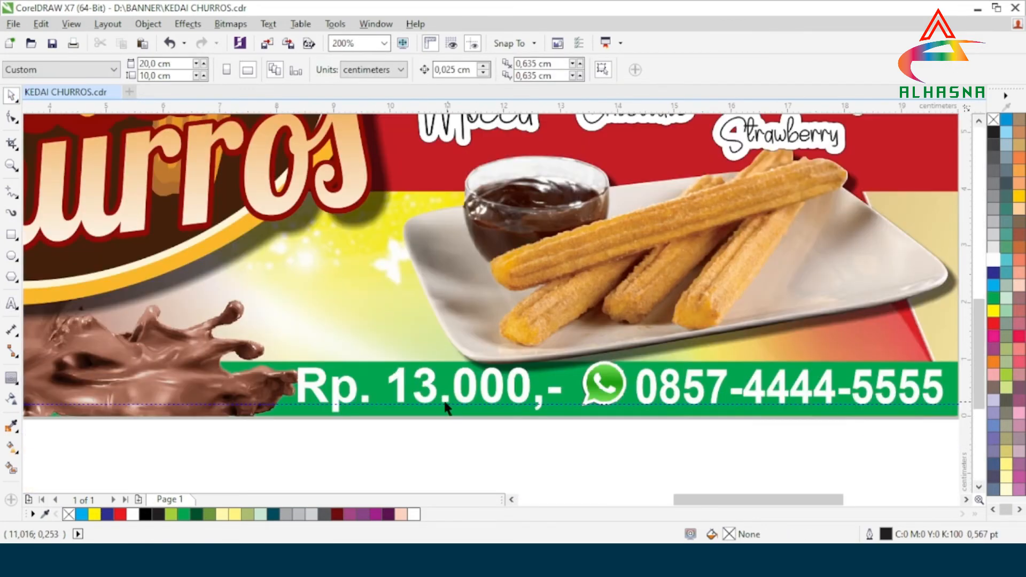
click(430, 393)
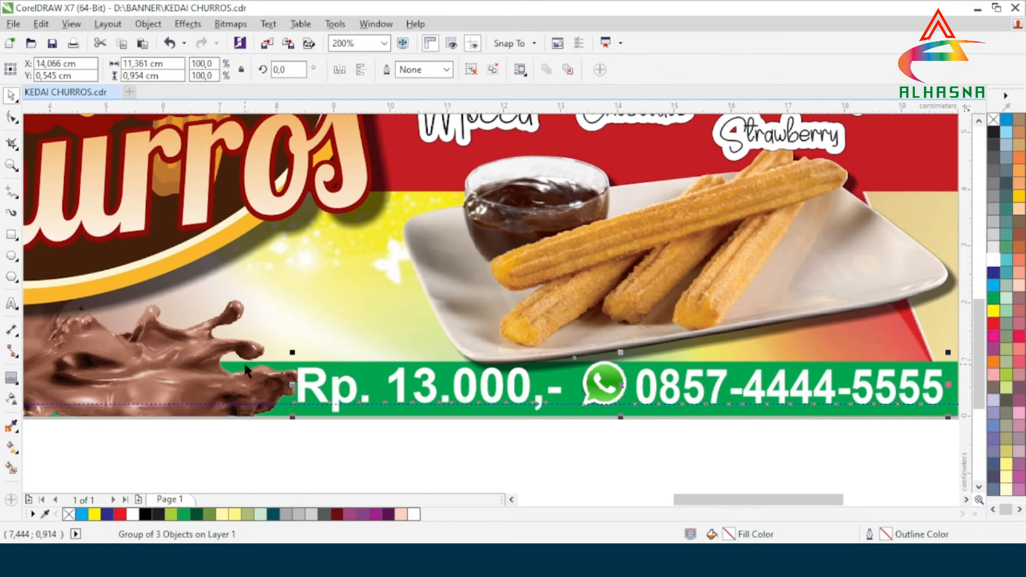
right_click(617, 389)
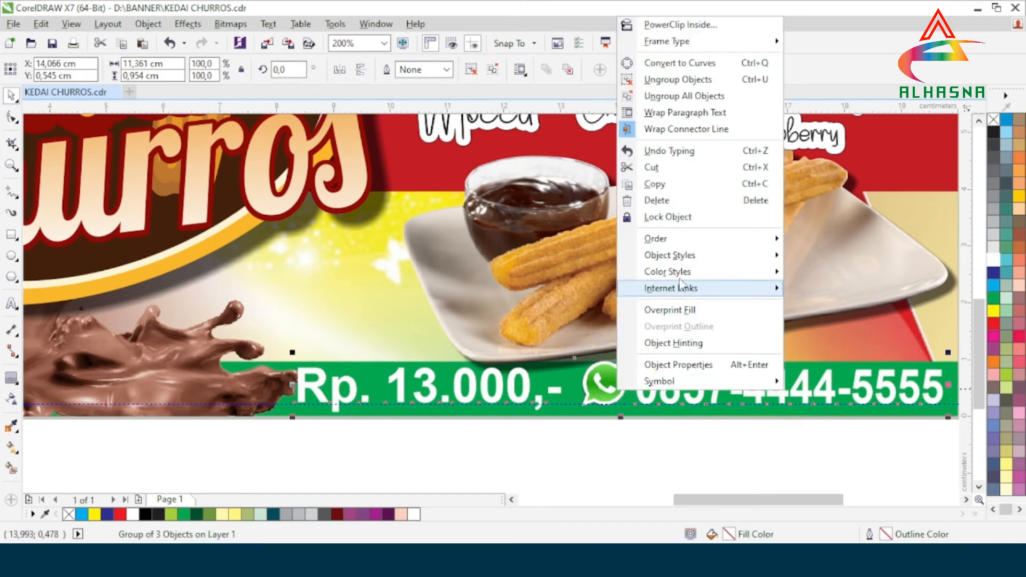
click(667, 79)
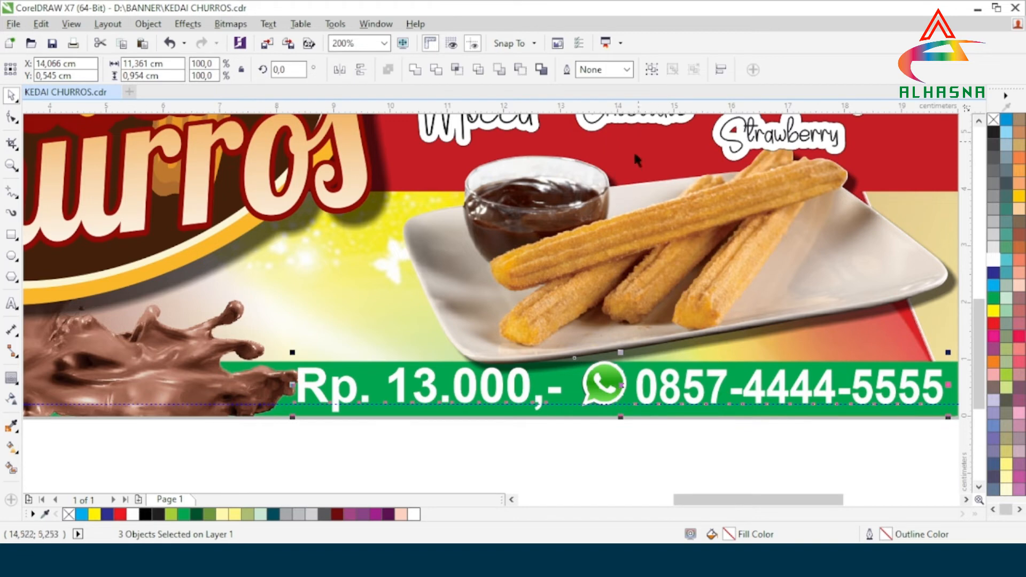
click(527, 444)
Change the price text on the green bar to "Rp. 15.000,-" with the Text tool
click(527, 390)
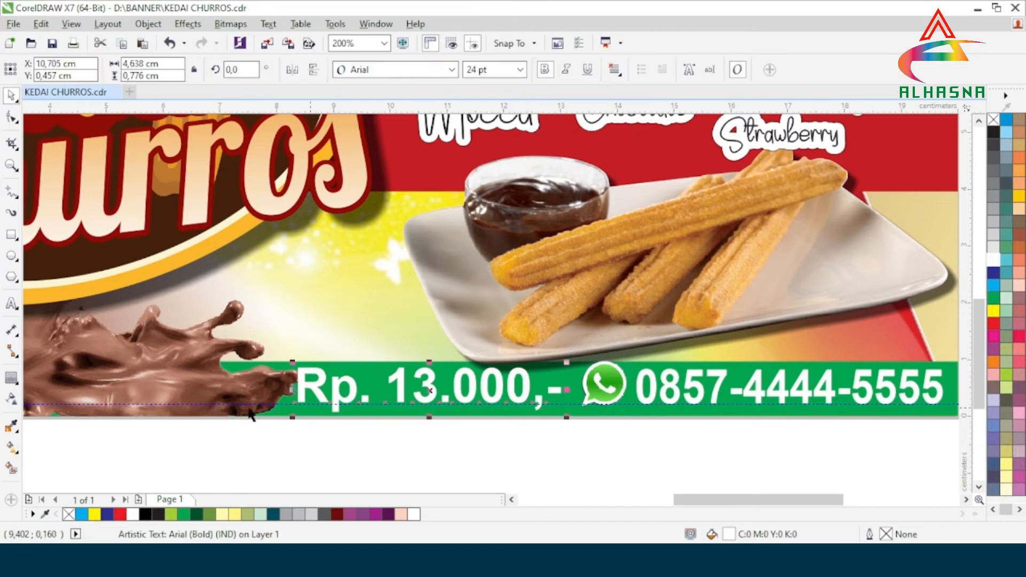
click(11, 303)
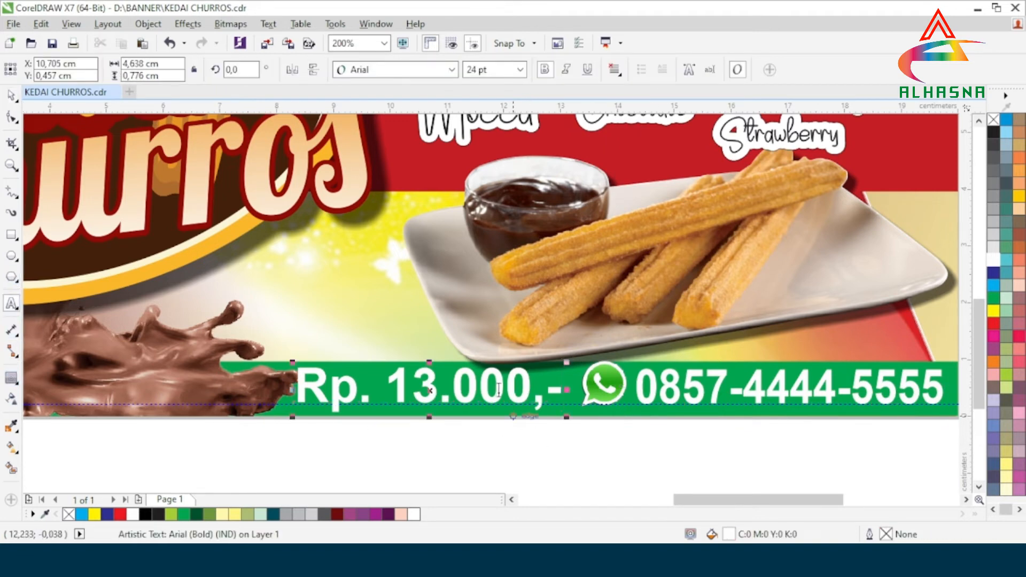
click(528, 388)
drag(426, 395, 411, 395)
text(5)
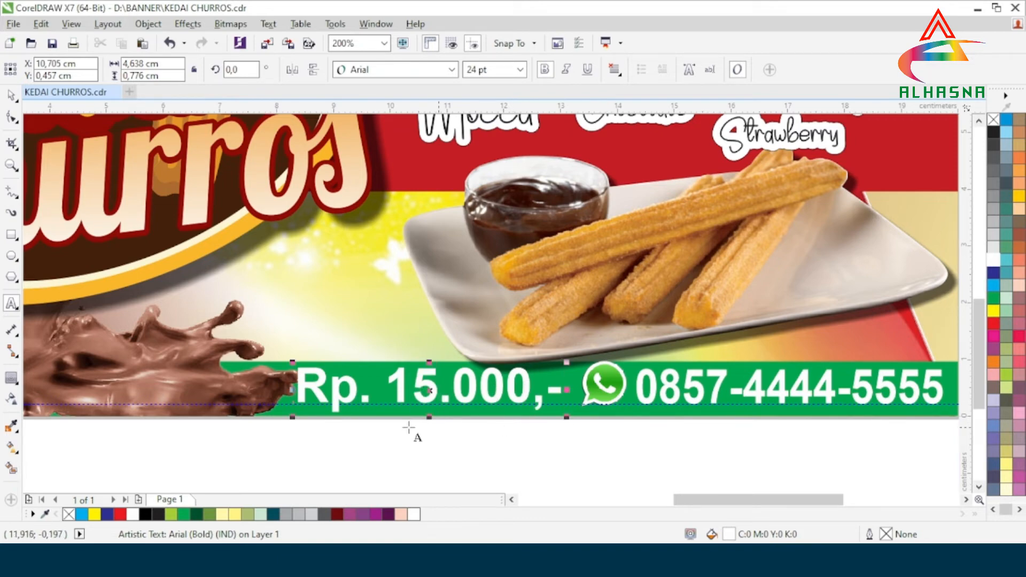
Retype the middle four digits of the WhatsApp number, replace its last four digits and clear the selection
key(F3)
scroll(475, 399, down, 1)
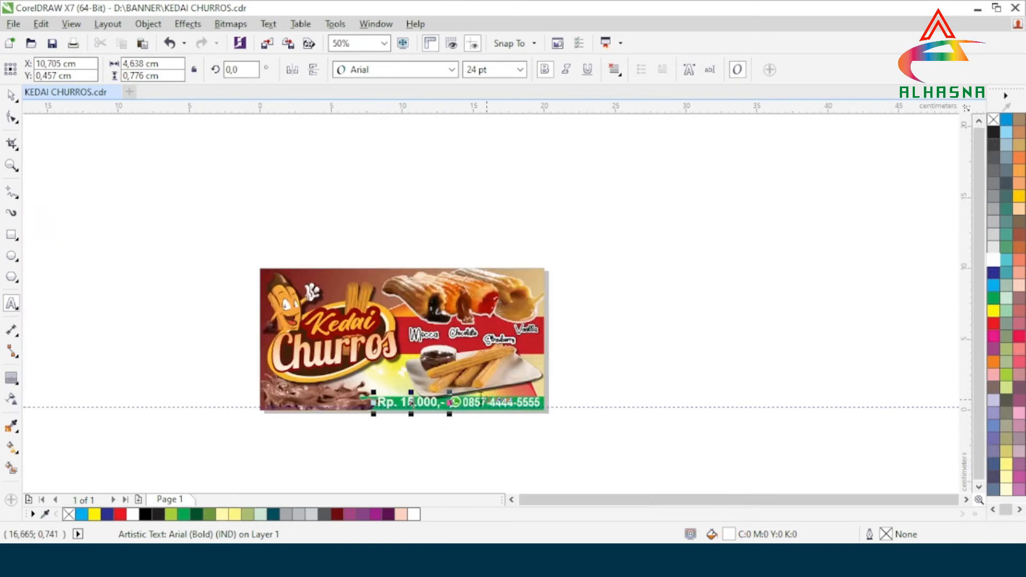
scroll(449, 400, up, 1)
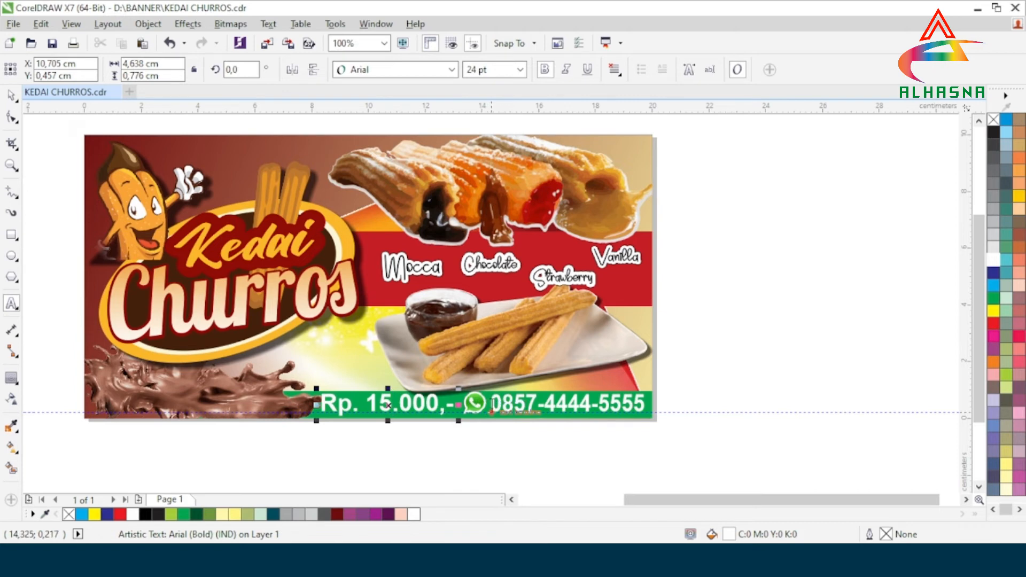
scroll(542, 435, up, 1)
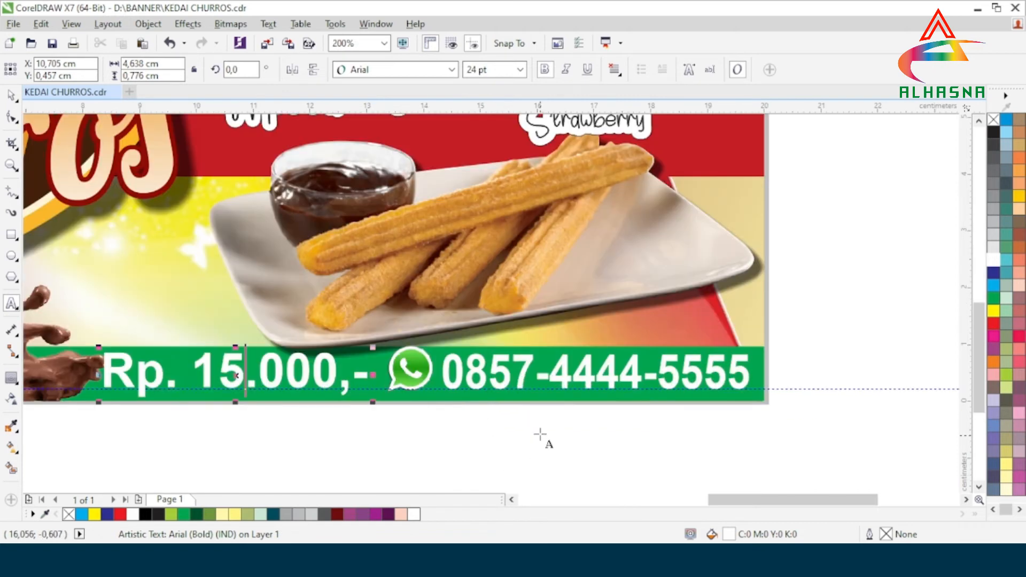
click(526, 377)
drag(635, 377, 559, 376)
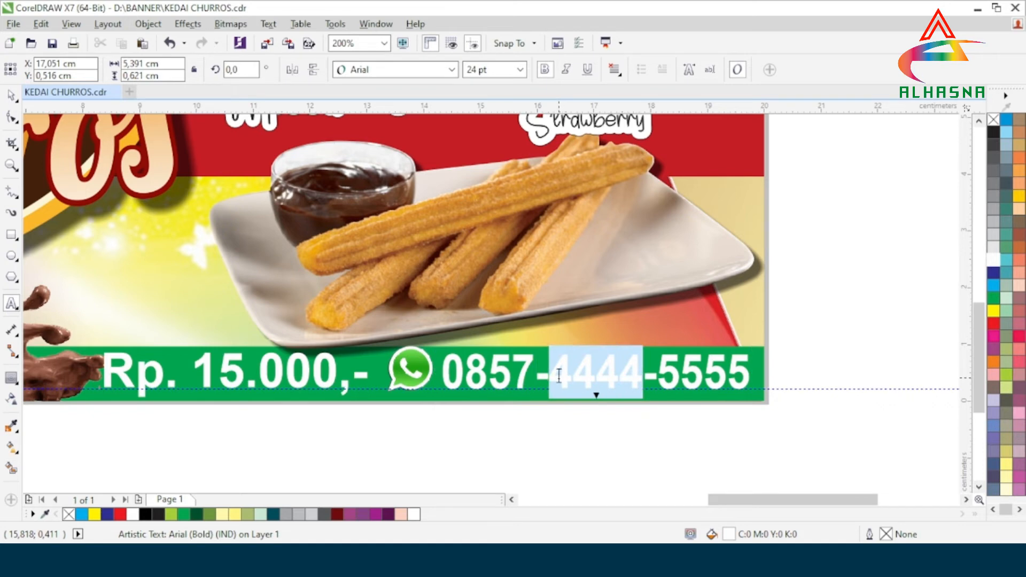
text(4444)
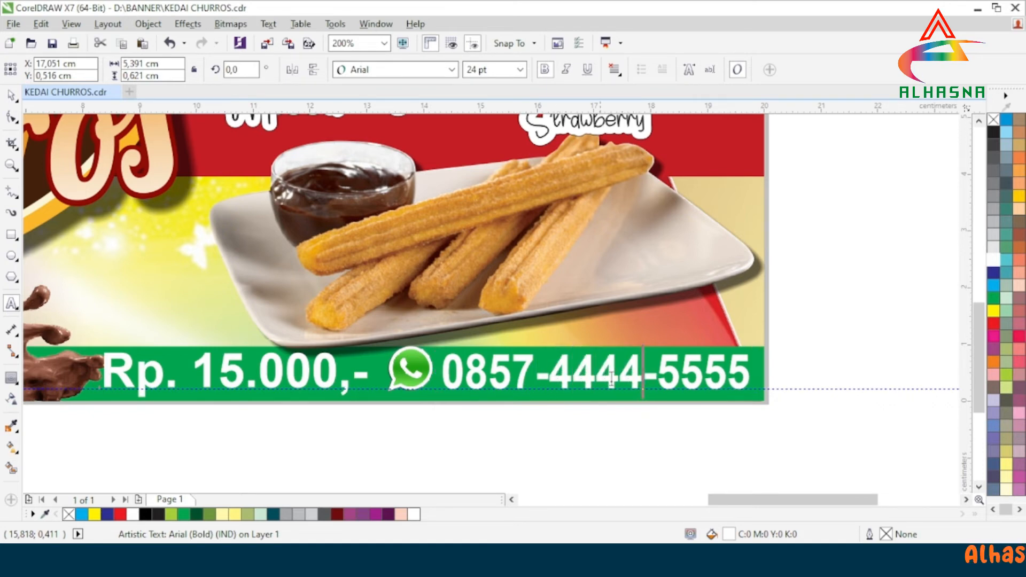
drag(750, 383, 669, 374)
text(6666)
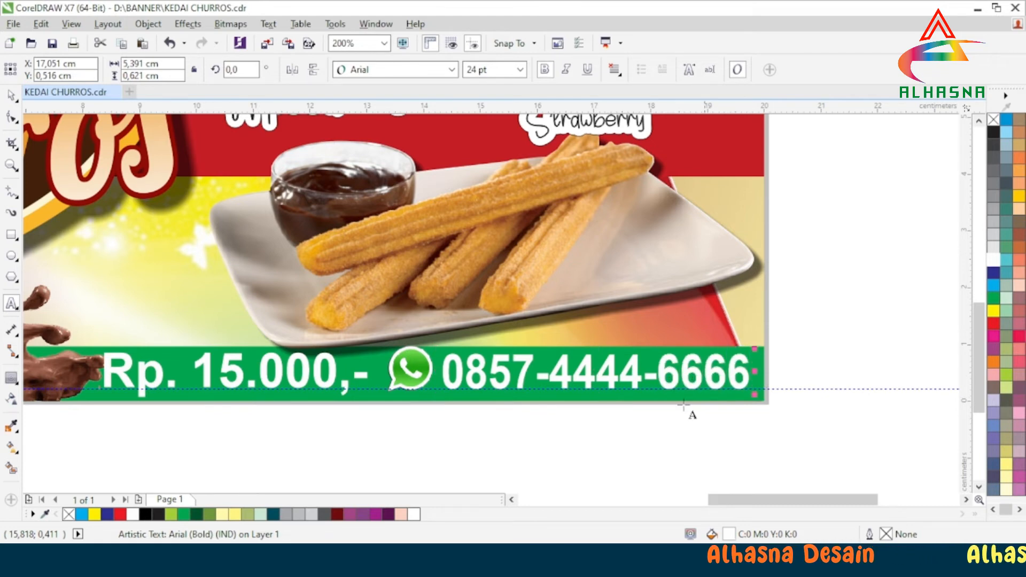
scroll(673, 401, down, 2)
click(10, 96)
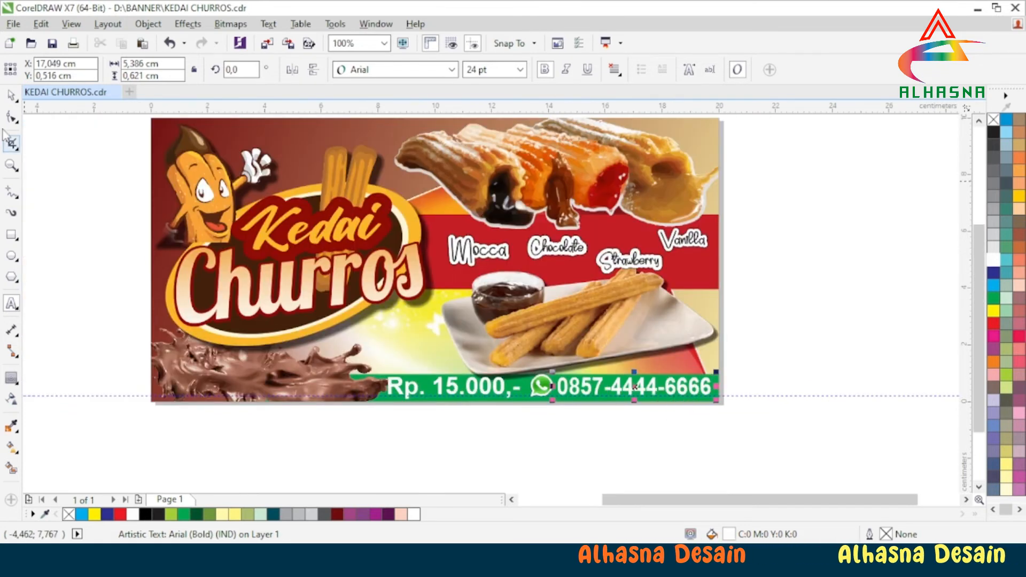
click(586, 403)
scroll(587, 398, down, 2)
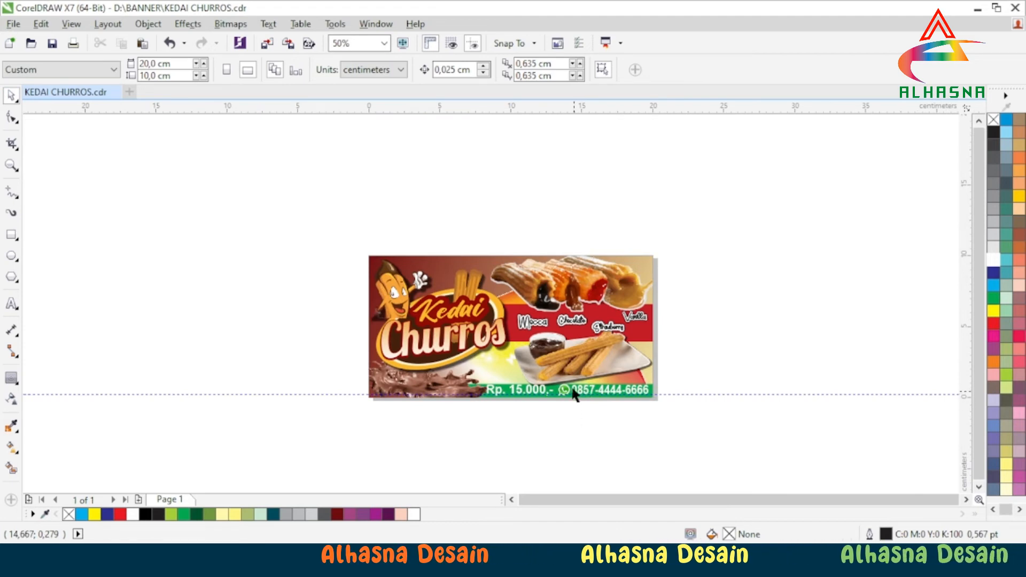
scroll(545, 357, up, 2)
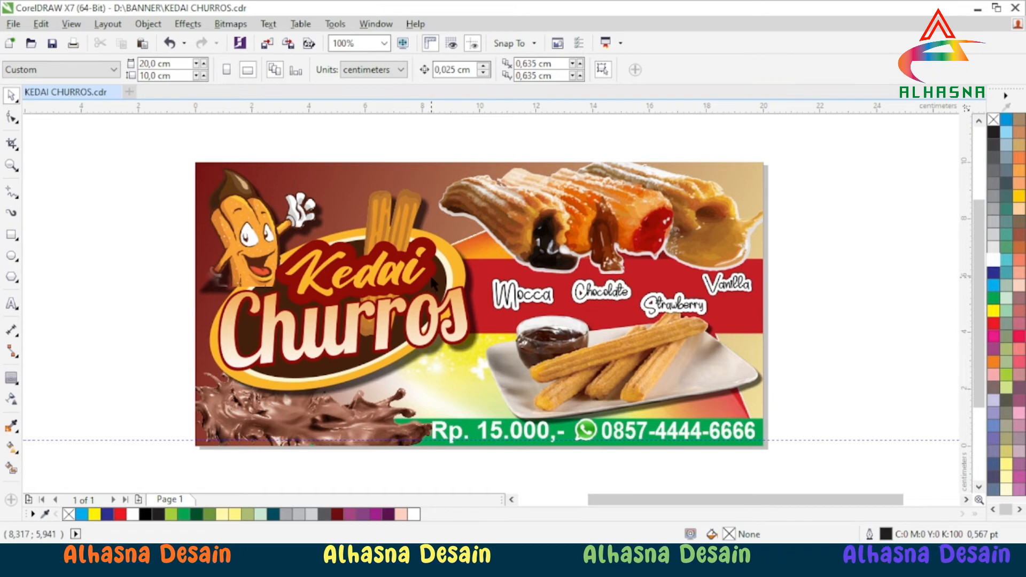
scroll(421, 277, down, 2)
scroll(420, 276, up, 2)
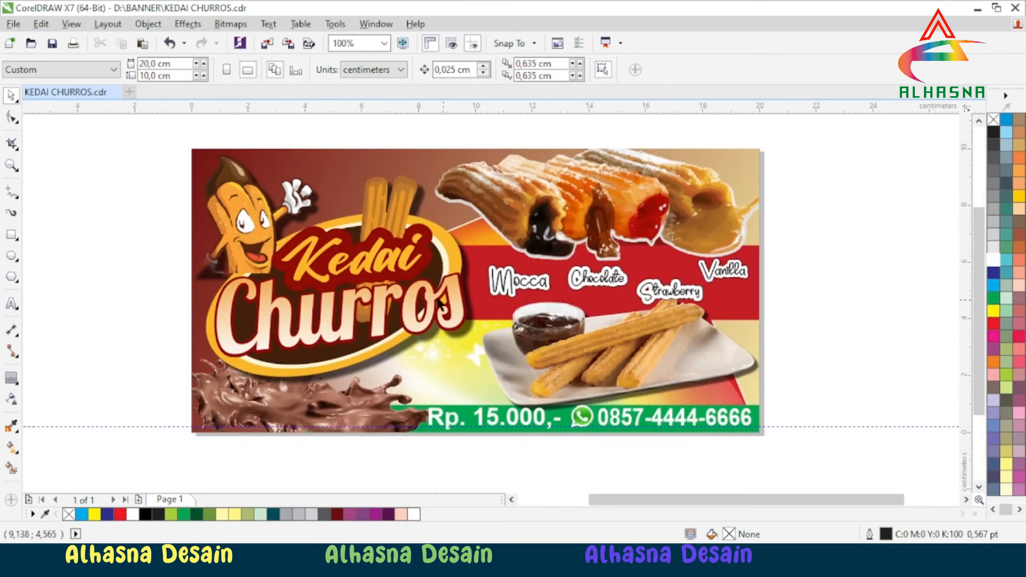
scroll(391, 288, down, 2)
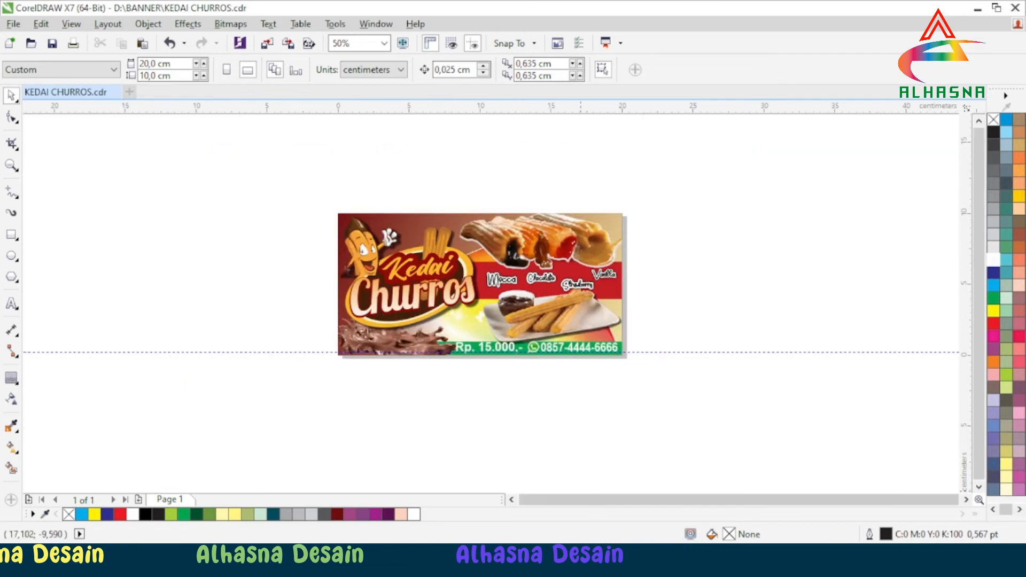
Switch to Notepad and copy the whole note, from "BANNER CHURROS" to the end of the font list
key(alt+Tab)
drag(191, 477, 144, 377)
key(ctrl+c)
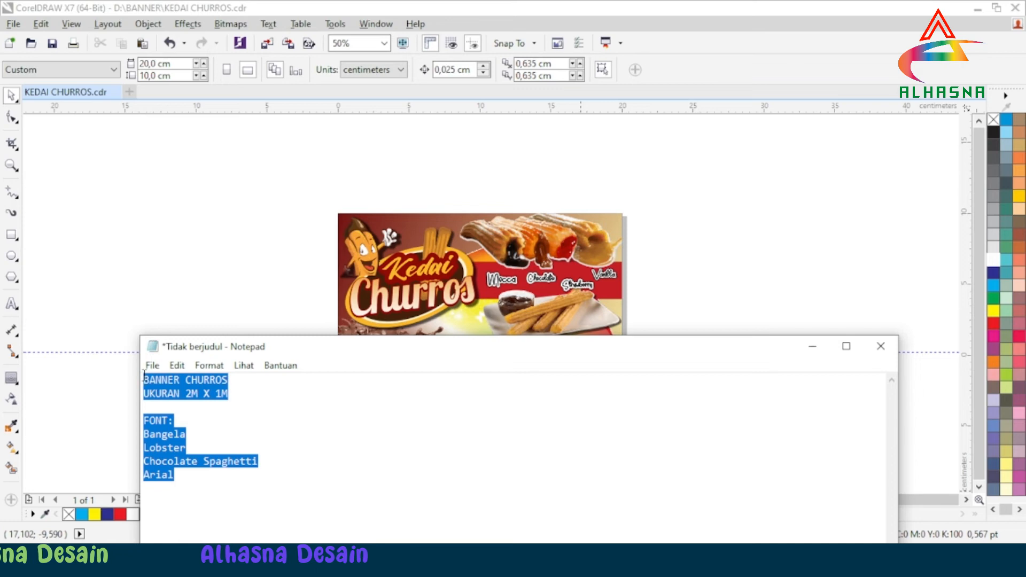
Paste the note into CorelDRAW as artistic text beside the banner, enlarge it to about 36 pt and move it closer
click(150, 239)
click(11, 303)
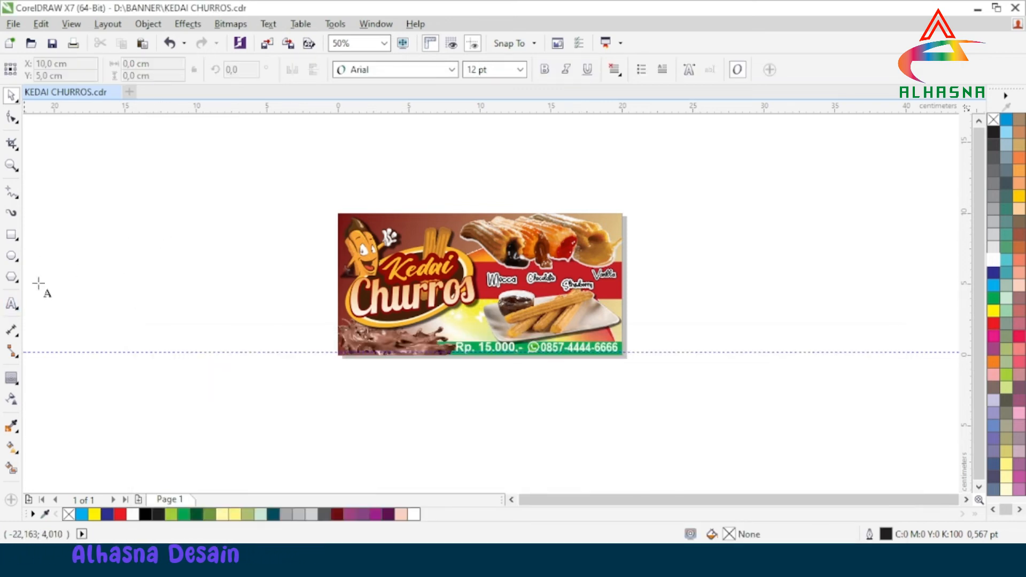
click(110, 220)
key(ctrl+v)
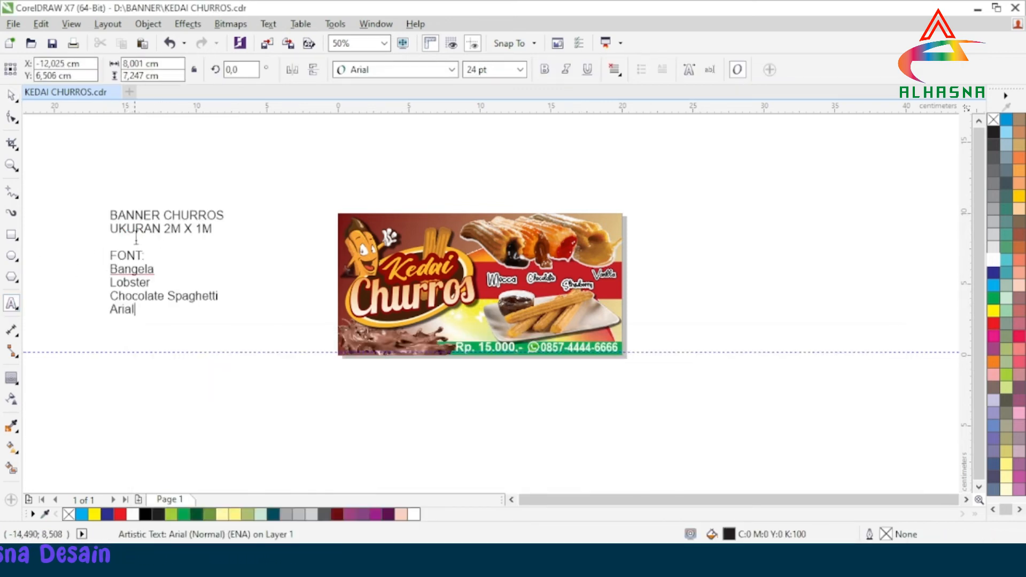
drag(228, 319, 257, 346)
drag(167, 261, 235, 293)
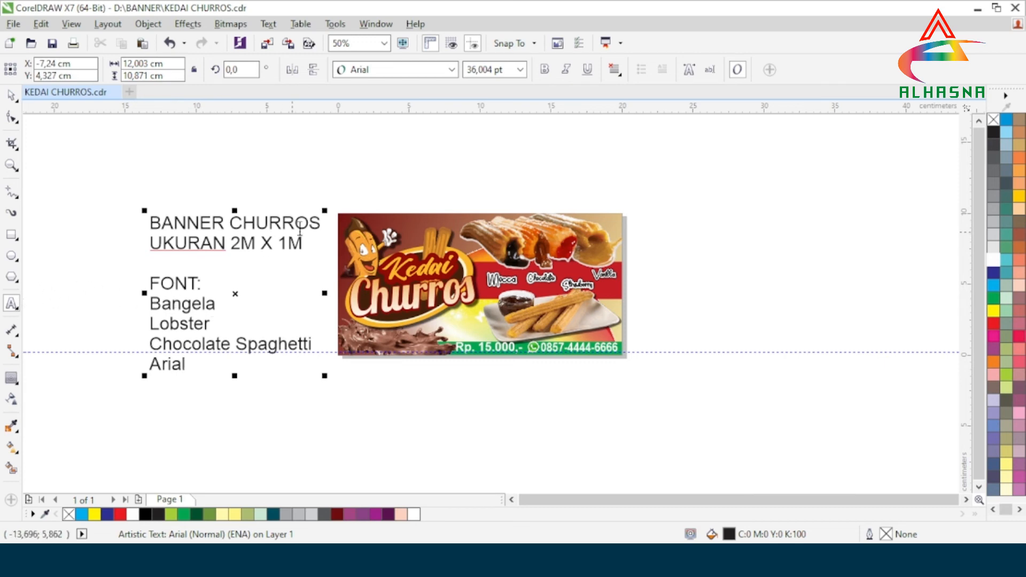
Make the "BANNER CHURROS" title and the "FONT:" label in the pasted note bold
drag(320, 224, 160, 222)
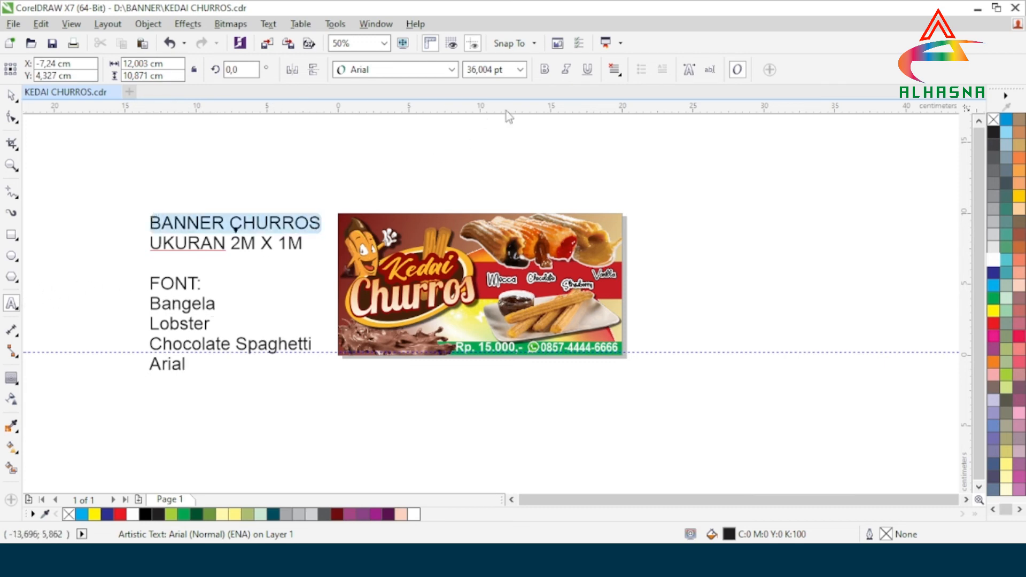
click(544, 69)
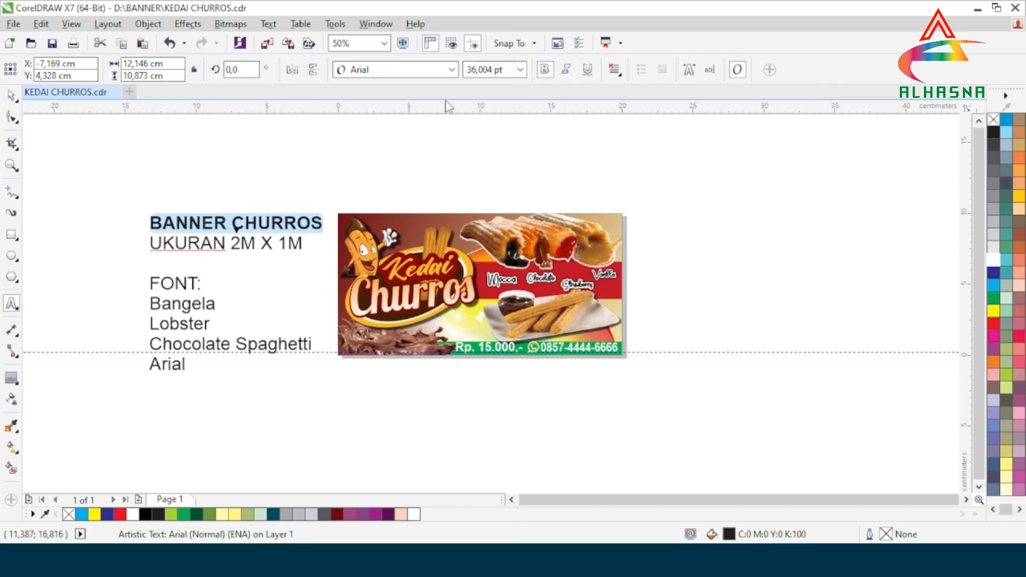
click(302, 247)
drag(301, 246, 152, 251)
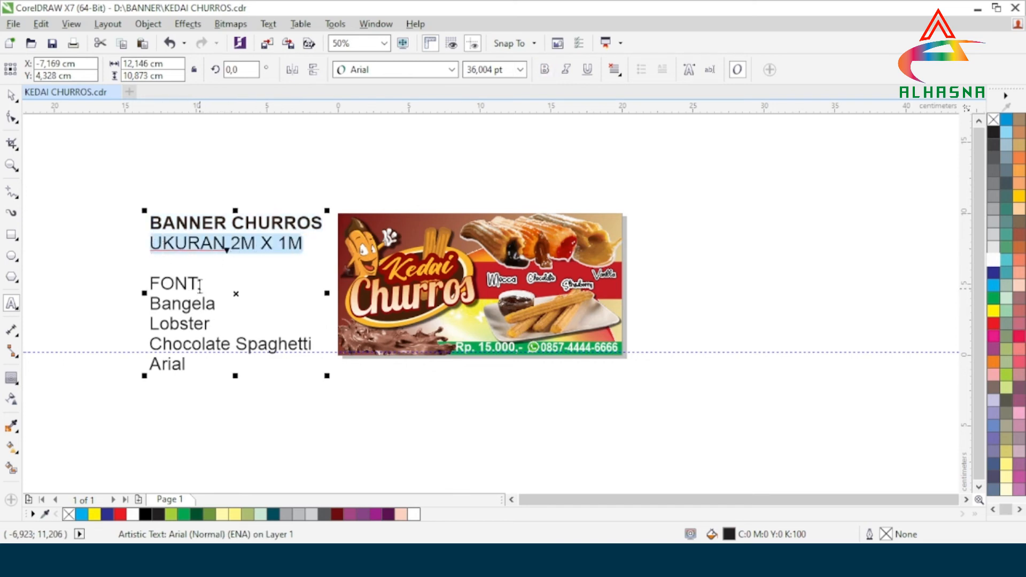
drag(199, 284, 150, 284)
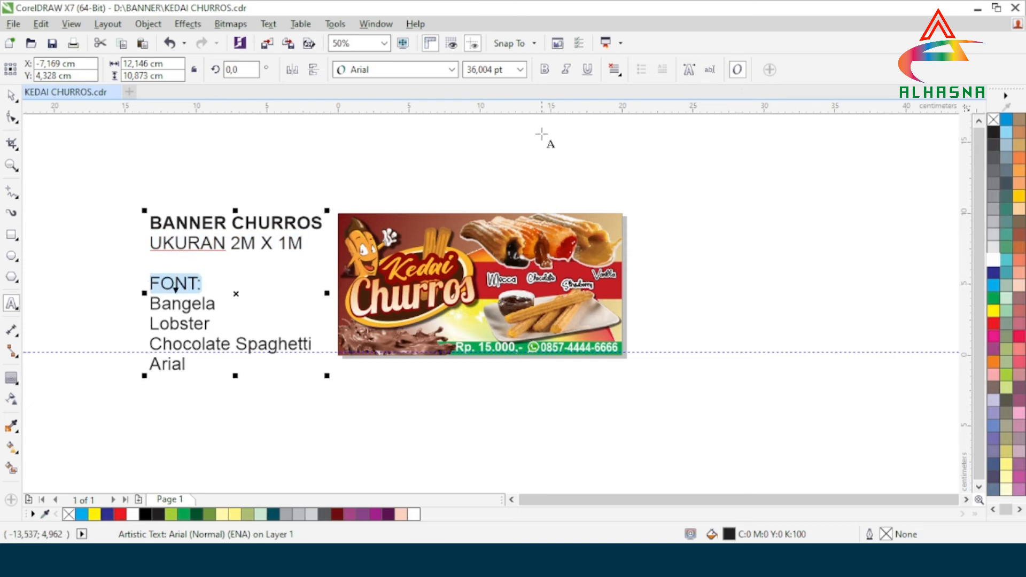
click(546, 71)
Go through the font names listed in the note and examine the matching logo, flavour and price texts on the banner
drag(216, 306, 147, 310)
drag(215, 323, 150, 327)
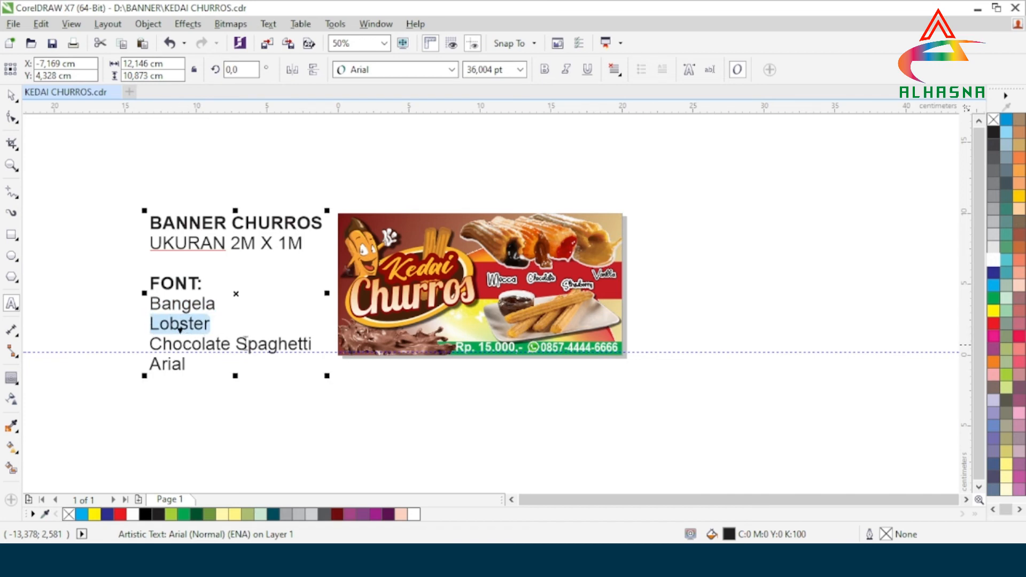
drag(316, 344, 145, 368)
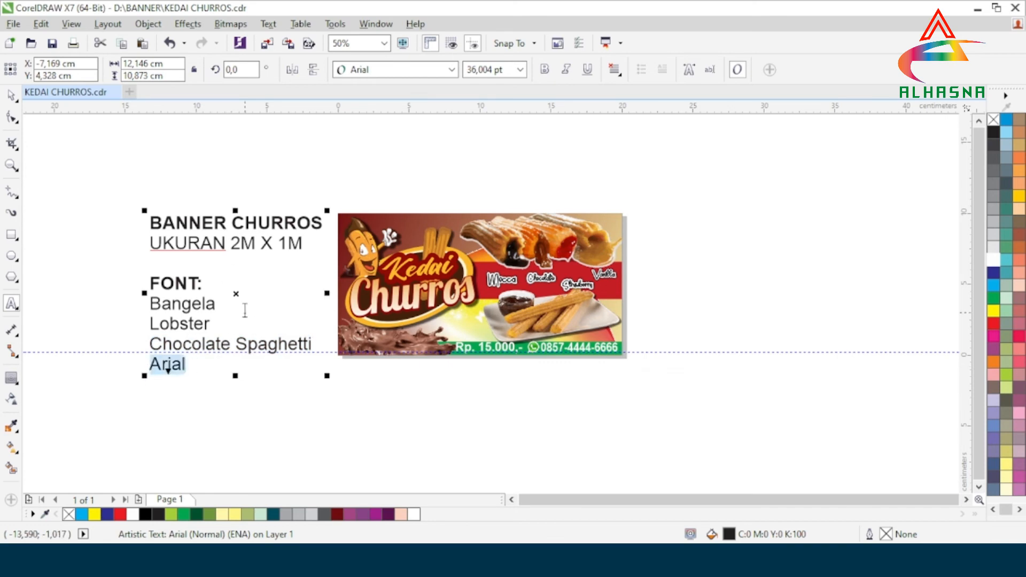
scroll(245, 310, up, 2)
scroll(177, 299, down, 2)
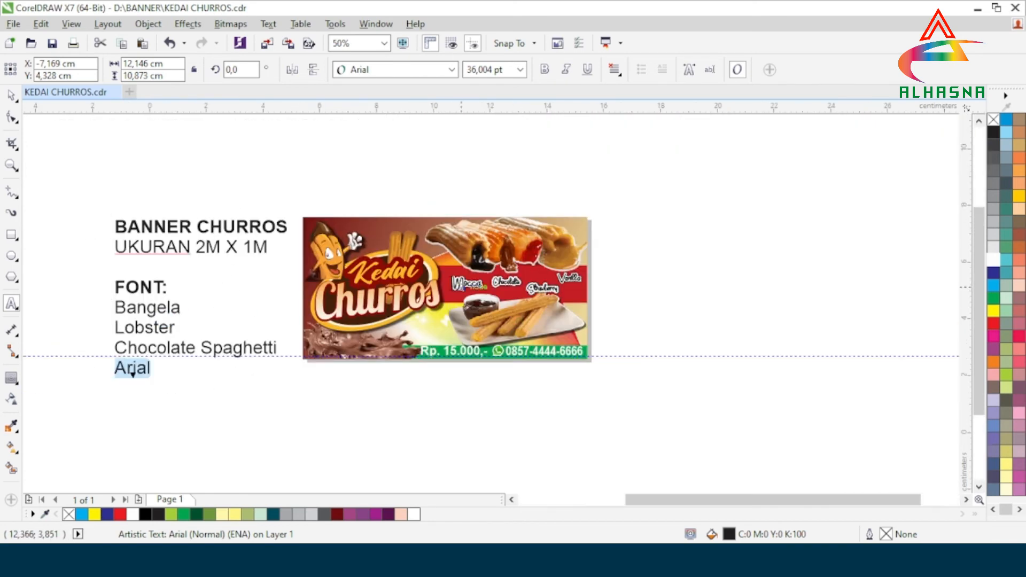
scroll(456, 286, up, 1)
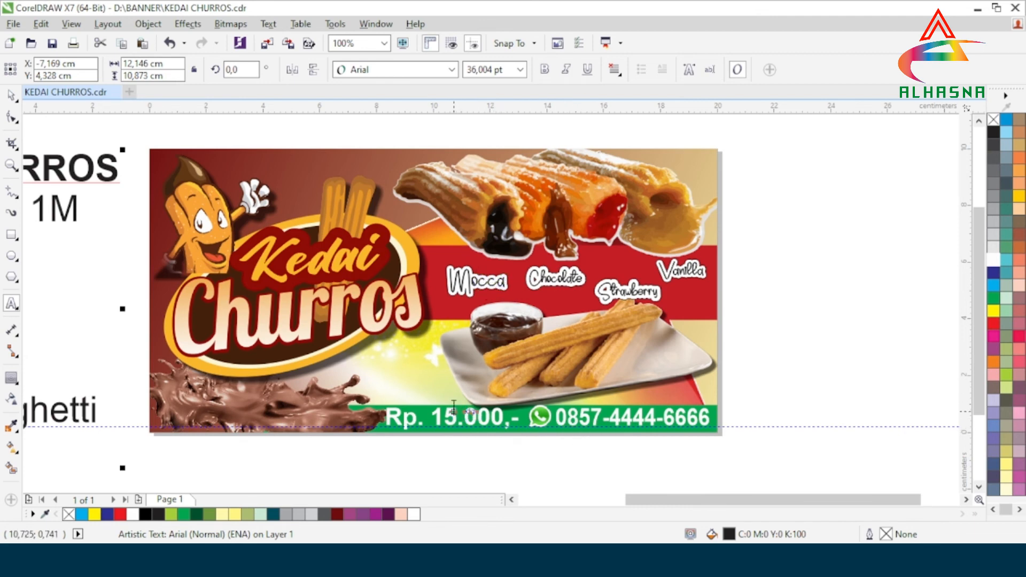
scroll(279, 274, up, 1)
scroll(280, 278, down, 1)
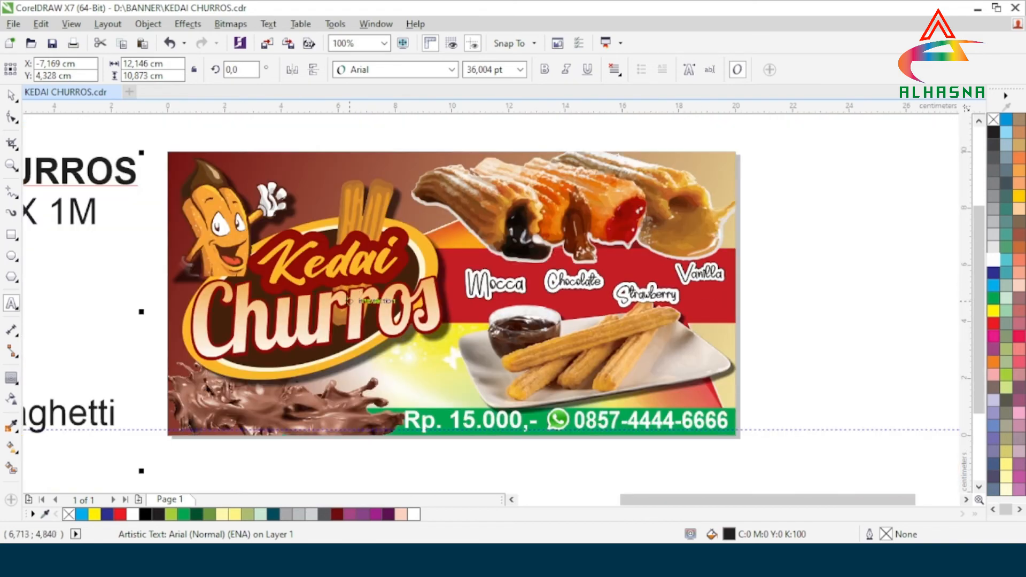
scroll(279, 224, up, 1)
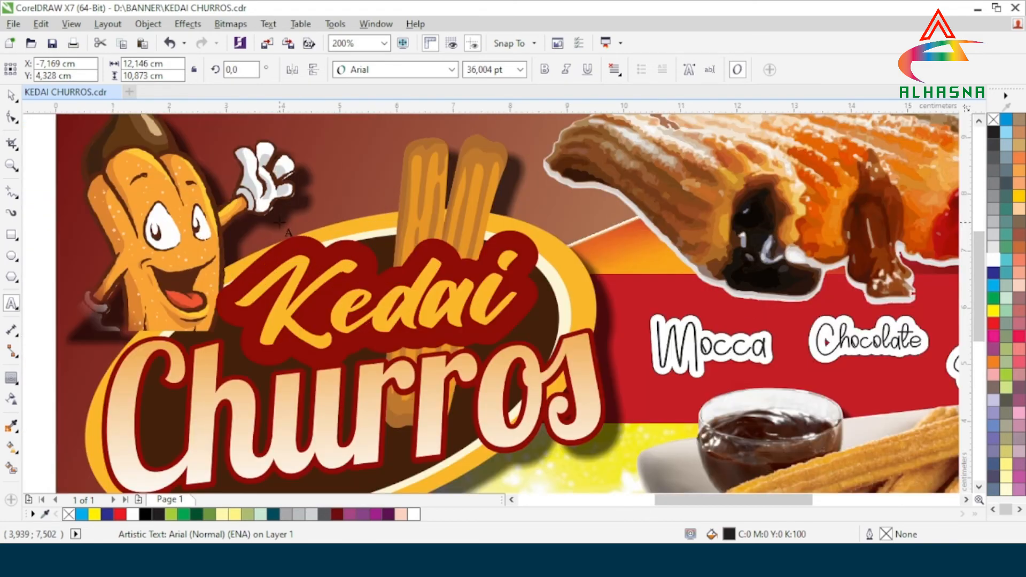
scroll(279, 224, down, 1)
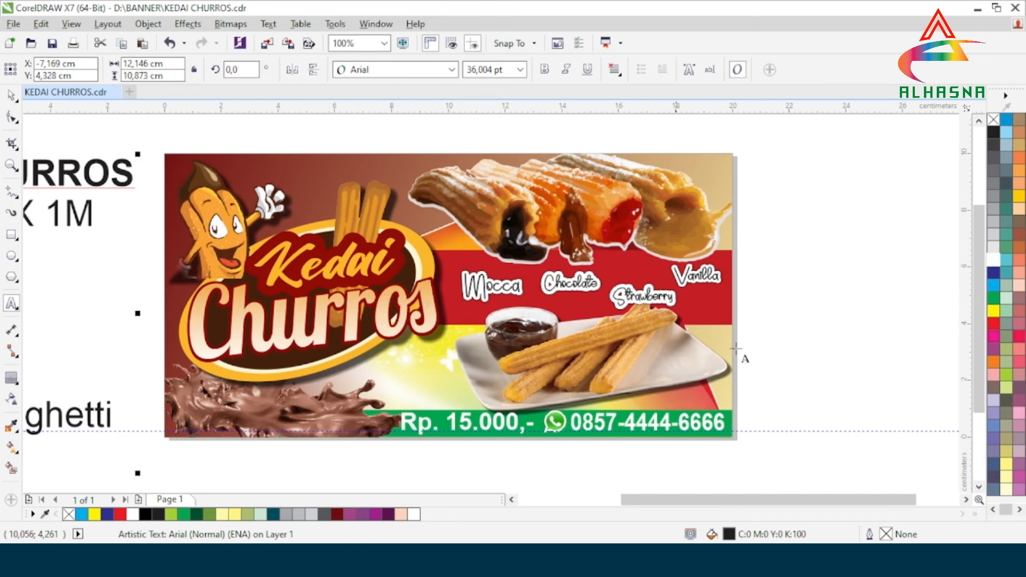
Deselect the note and review the finished banner up close and as a whole, together with the size and font note beside it
click(10, 96)
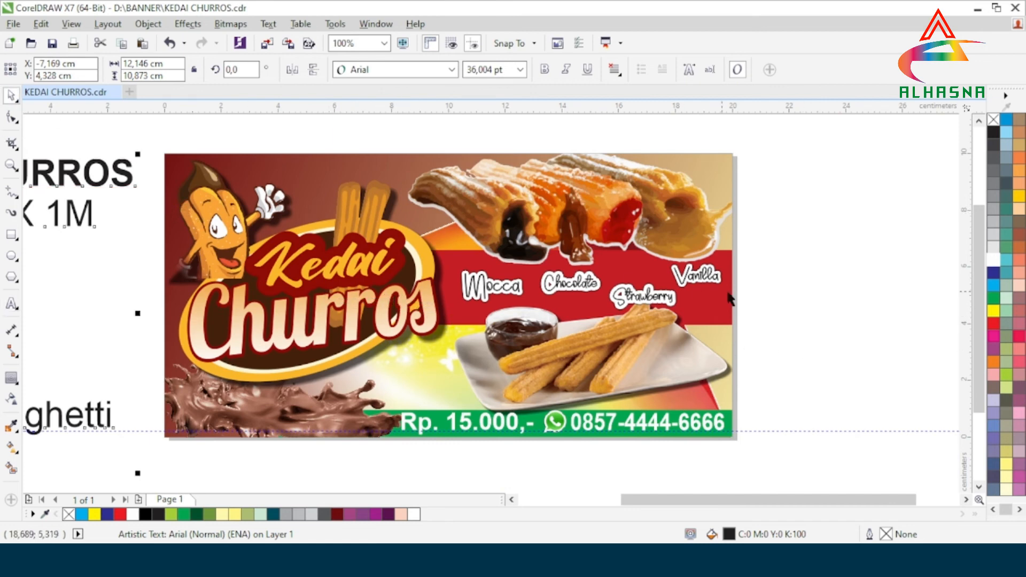
click(767, 256)
scroll(647, 287, up, 1)
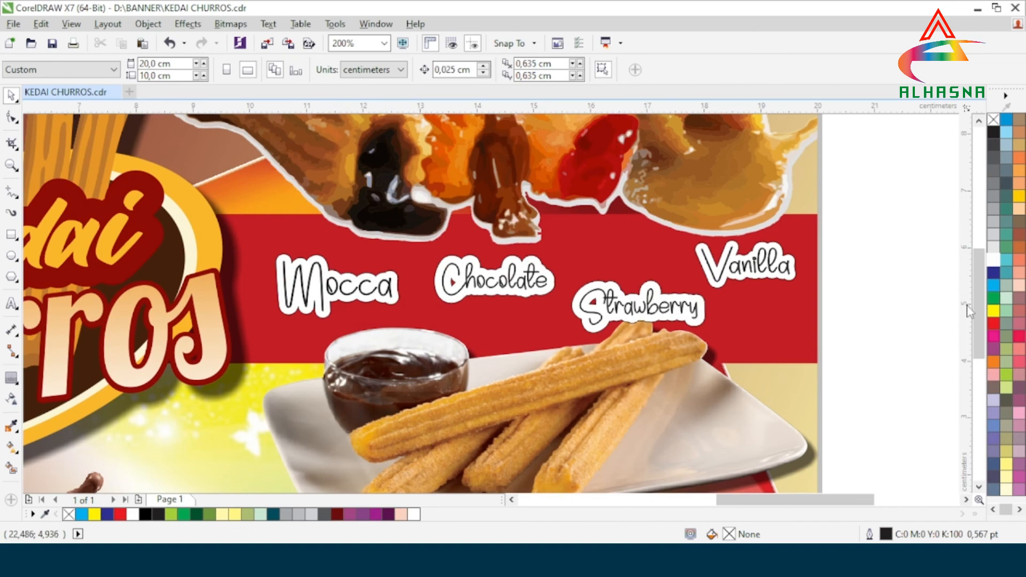
drag(978, 313, 972, 280)
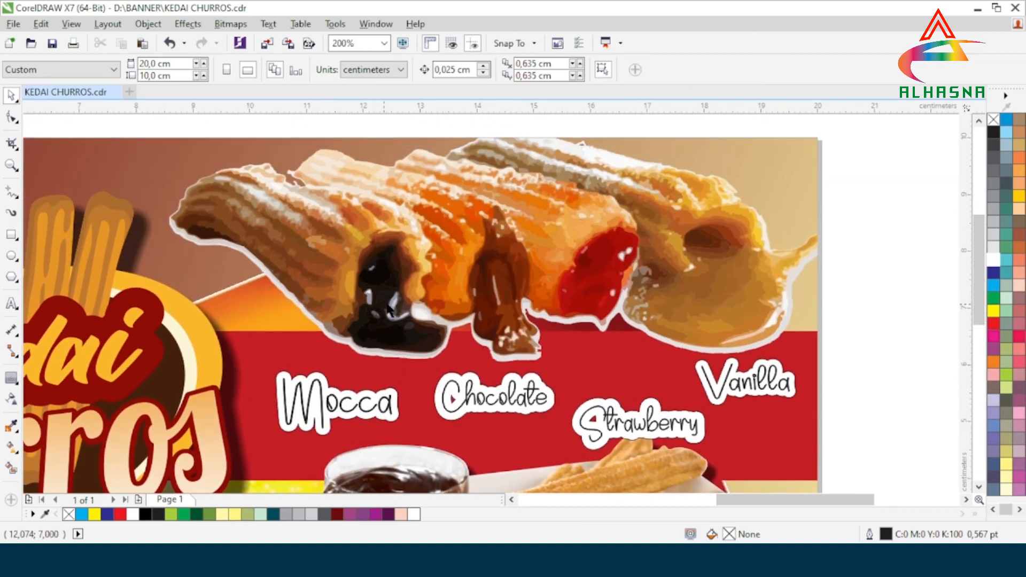
scroll(542, 300, down, 1)
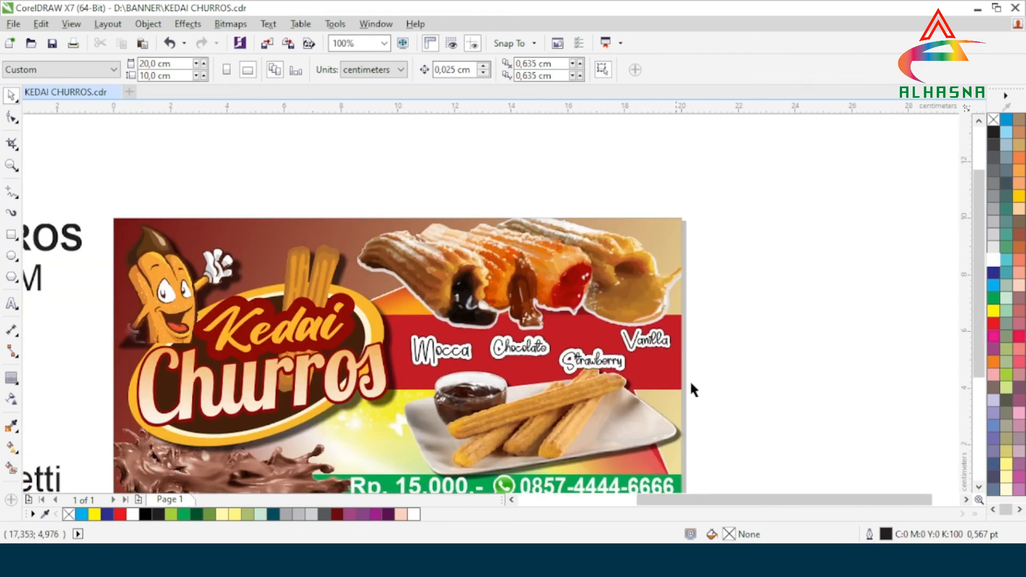
drag(978, 285, 981, 327)
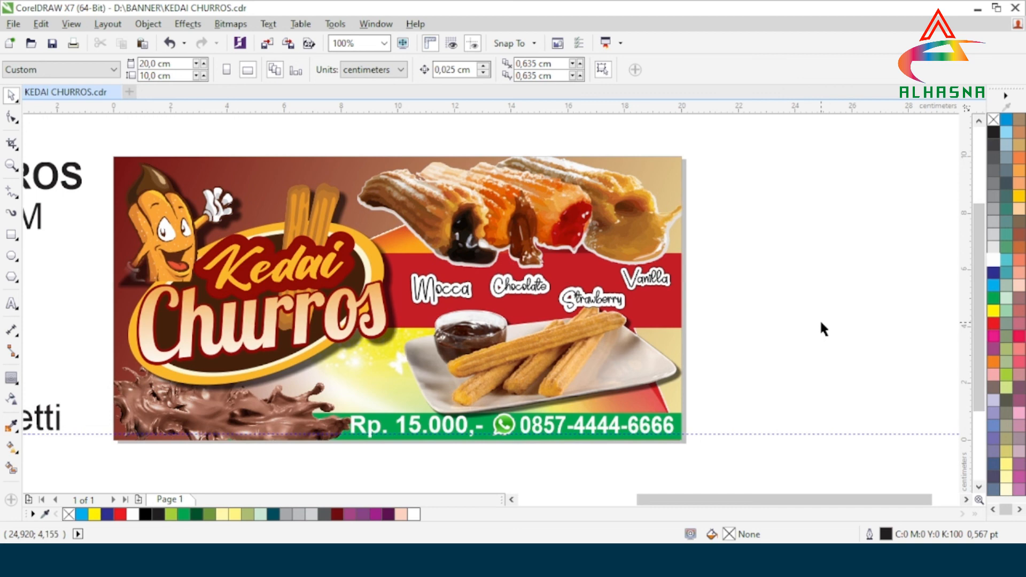
drag(748, 499, 675, 505)
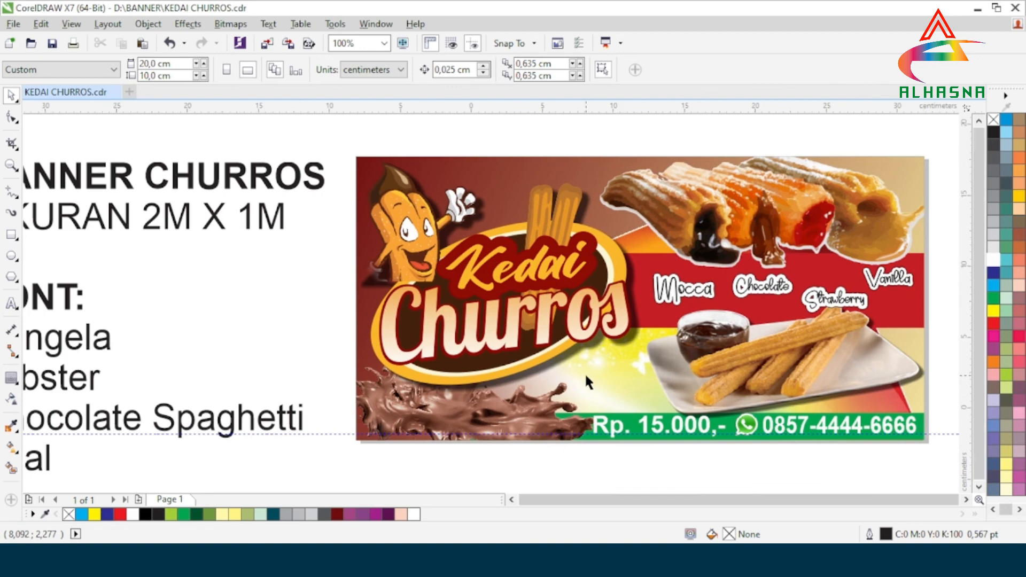
scroll(584, 373, down, 2)
scroll(424, 398, up, 2)
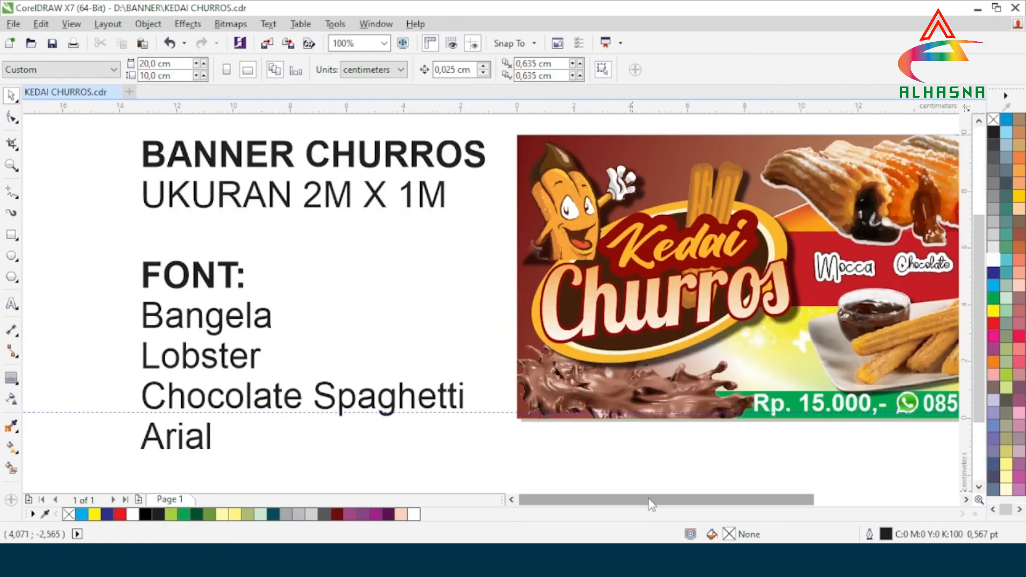
drag(680, 506, 700, 503)
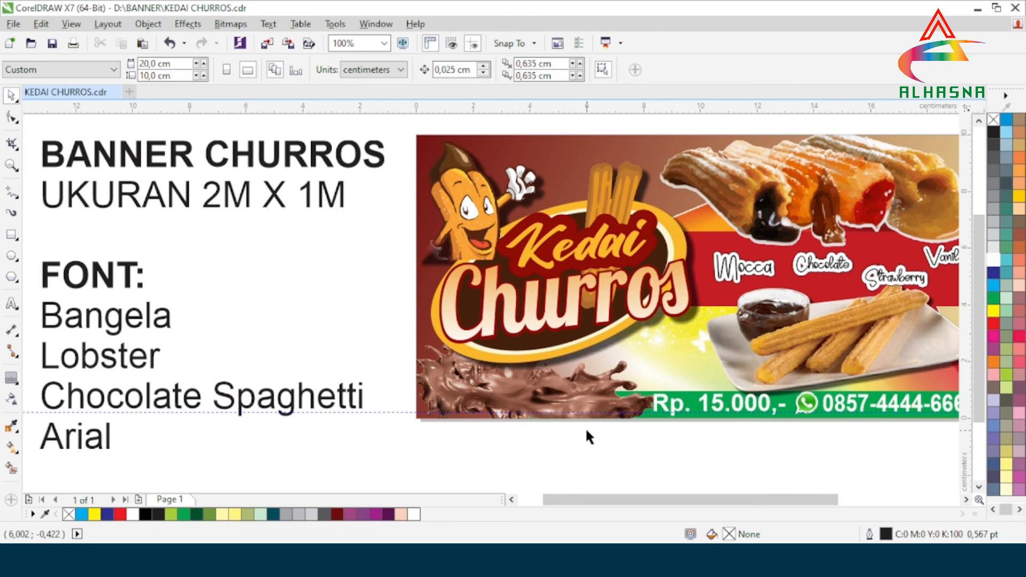
scroll(364, 351, down, 1)
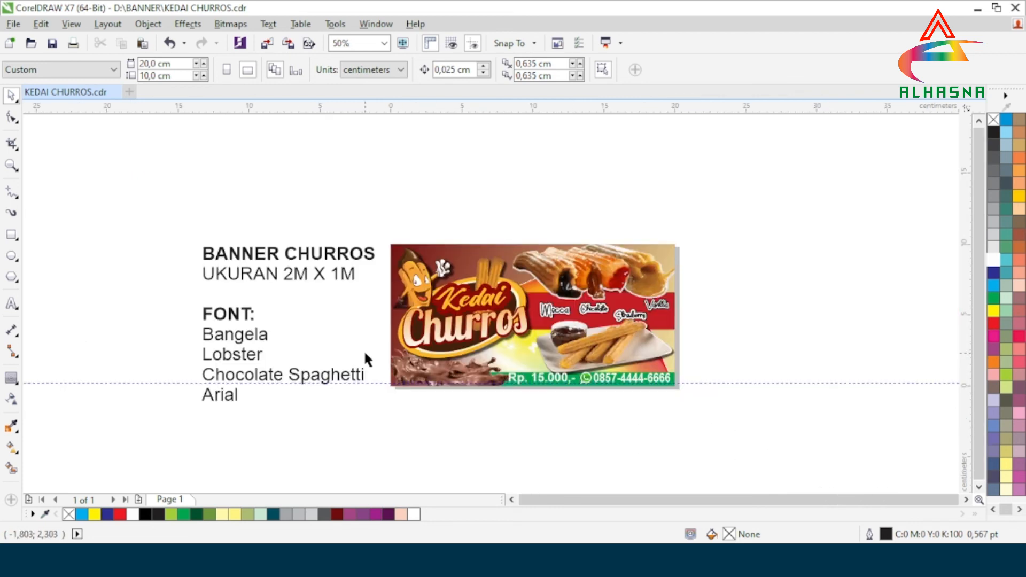
scroll(600, 366, up, 1)
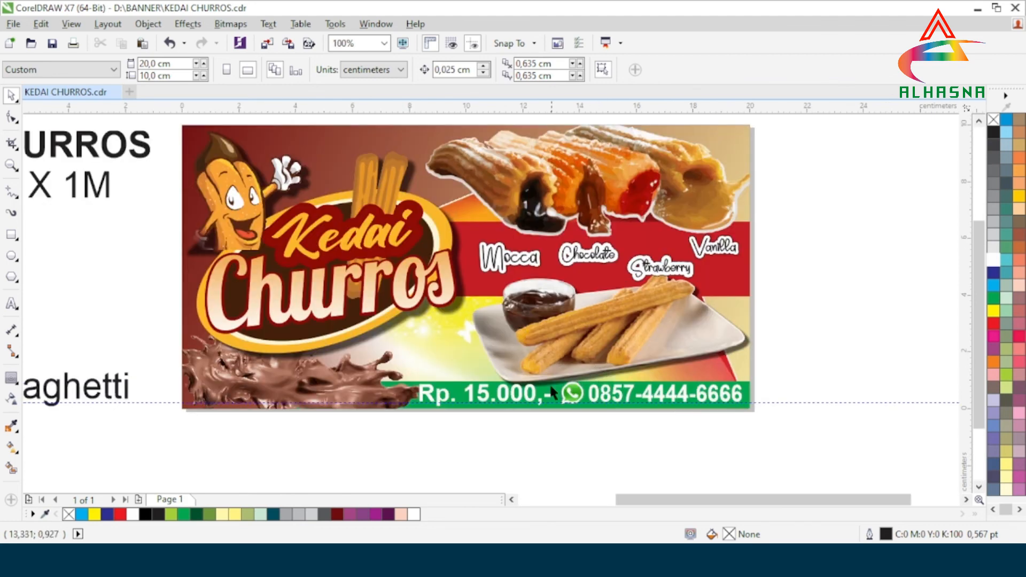
scroll(564, 383, down, 1)
scroll(546, 354, up, 1)
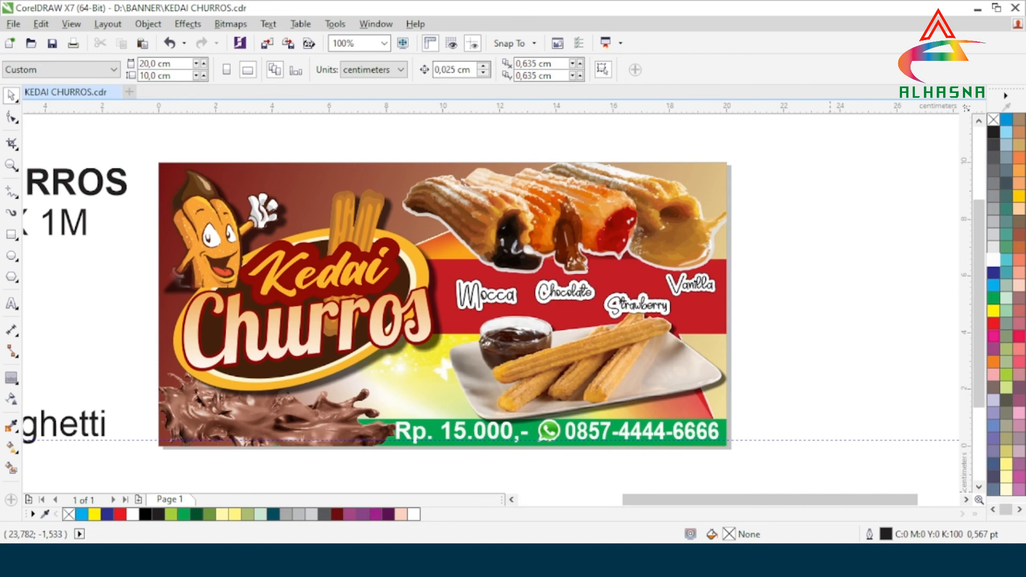